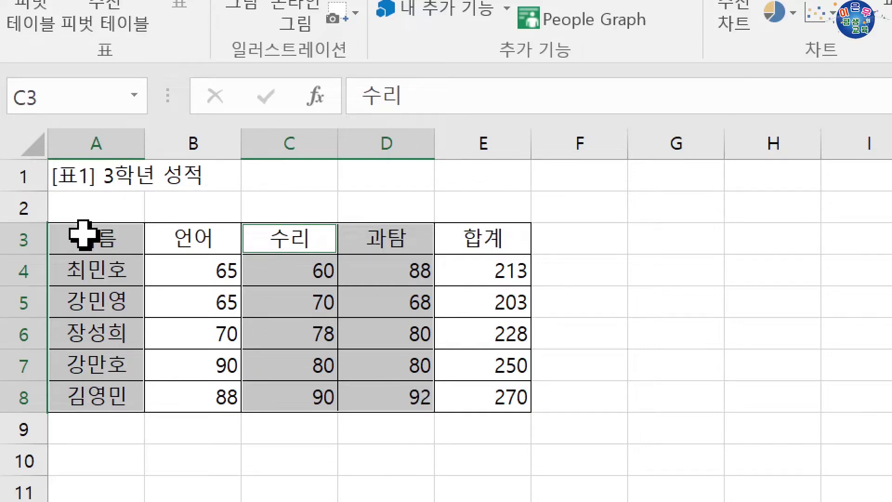
Select the name and subject score cells A3:D8 as the chart data, leaving out the totals column.
left_click_drag(84, 235, 390, 402)
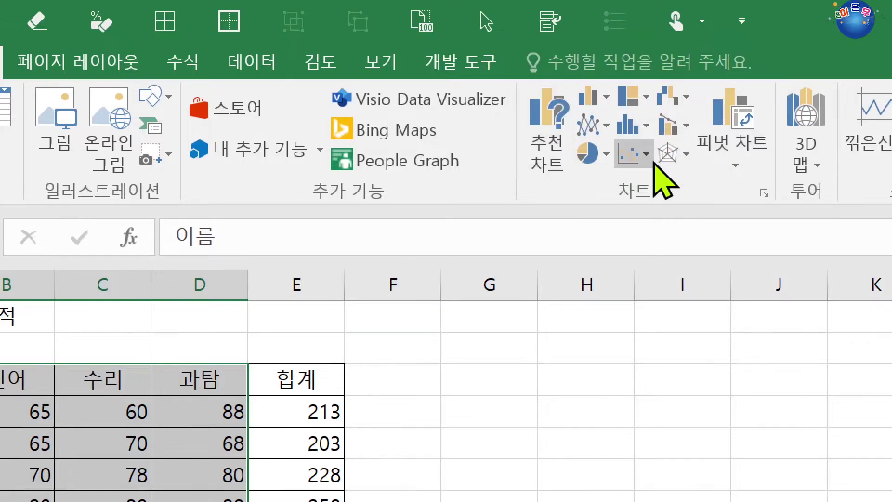
left_click(764, 194)
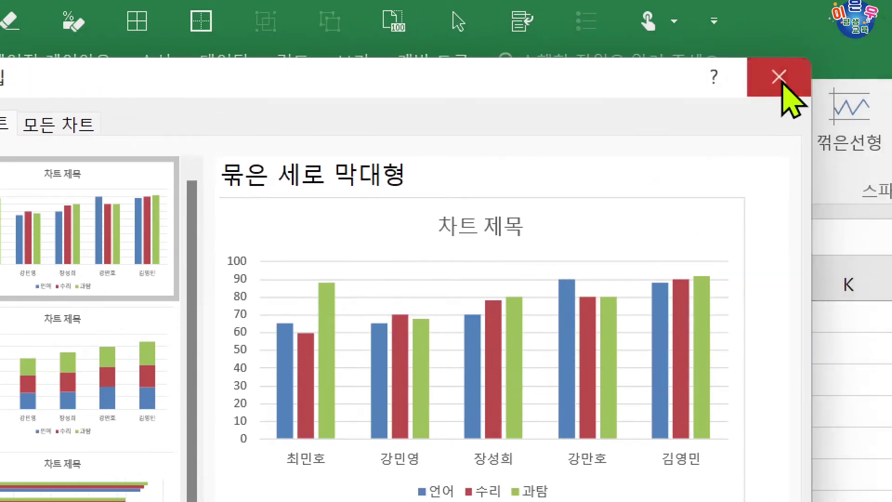
left_click(782, 84)
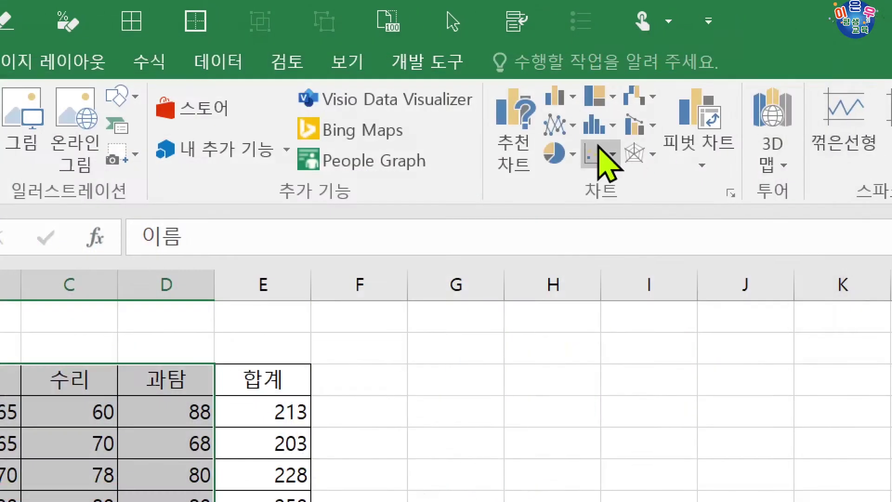
left_click(581, 95)
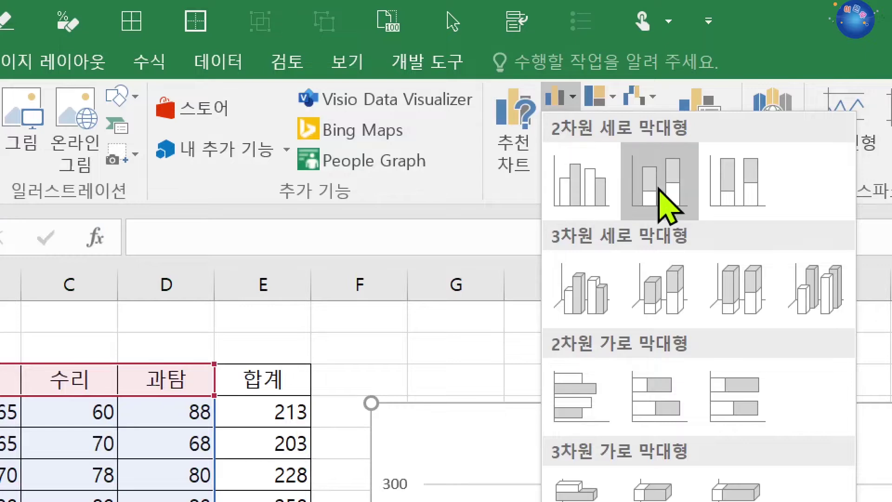
left_click(511, 209)
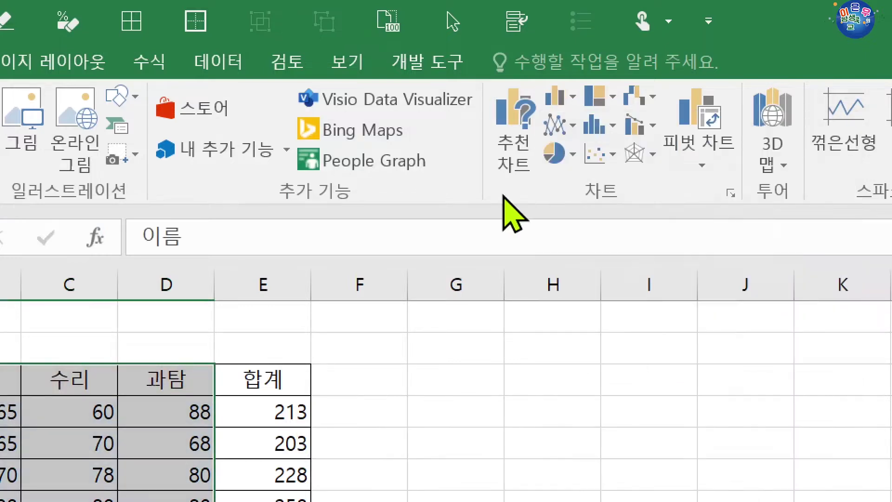
Open the full list of chart types for the selection and preview the stacked column, 100% stacked column and line with markers charts.
left_click(516, 133)
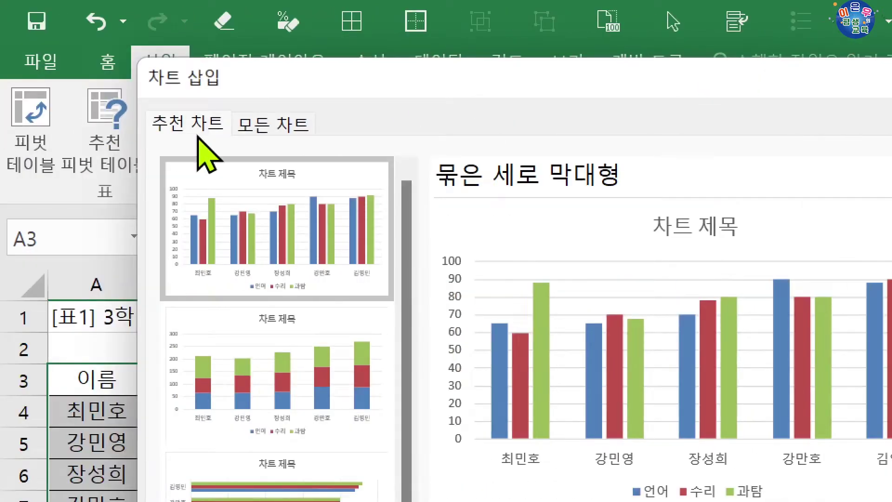
left_click(274, 126)
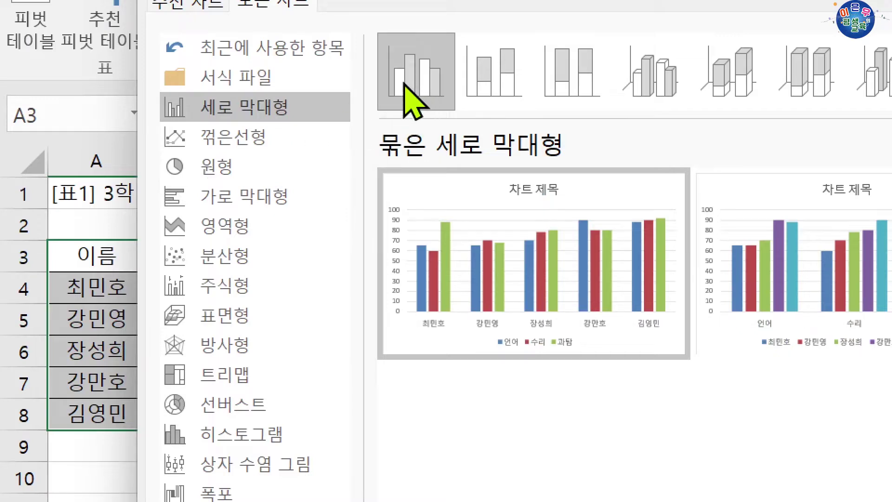
left_click(490, 112)
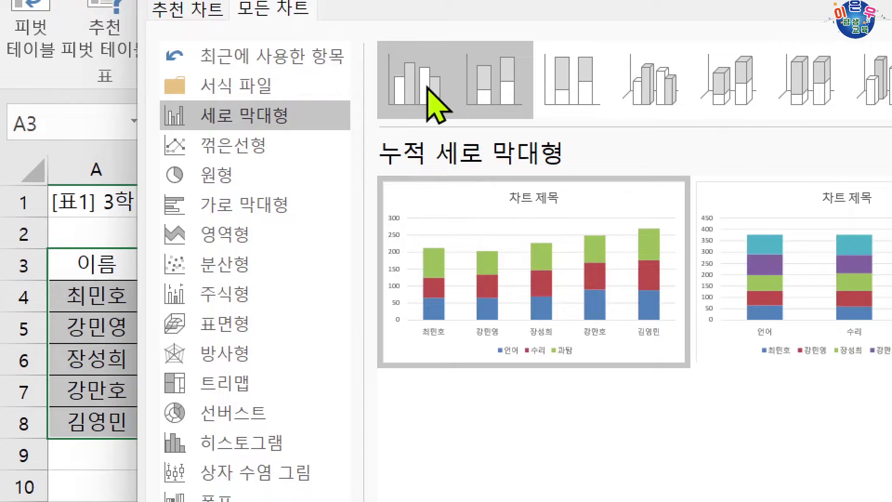
left_click(571, 99)
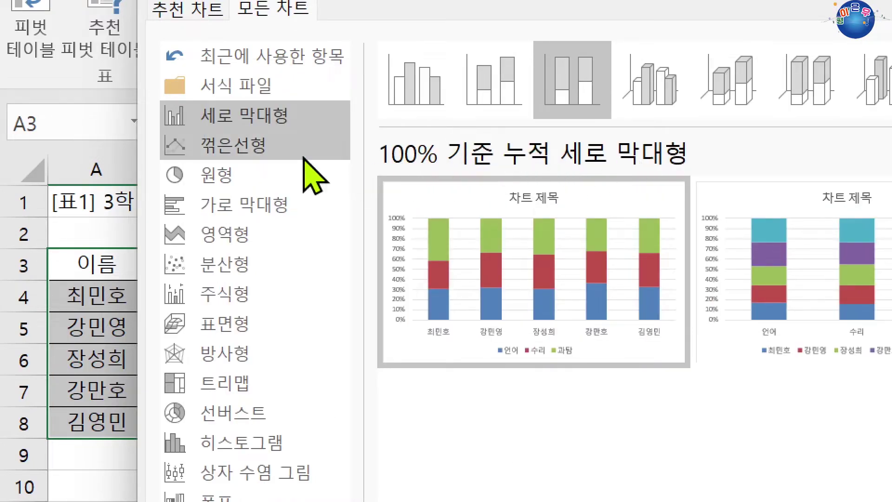
left_click(251, 147)
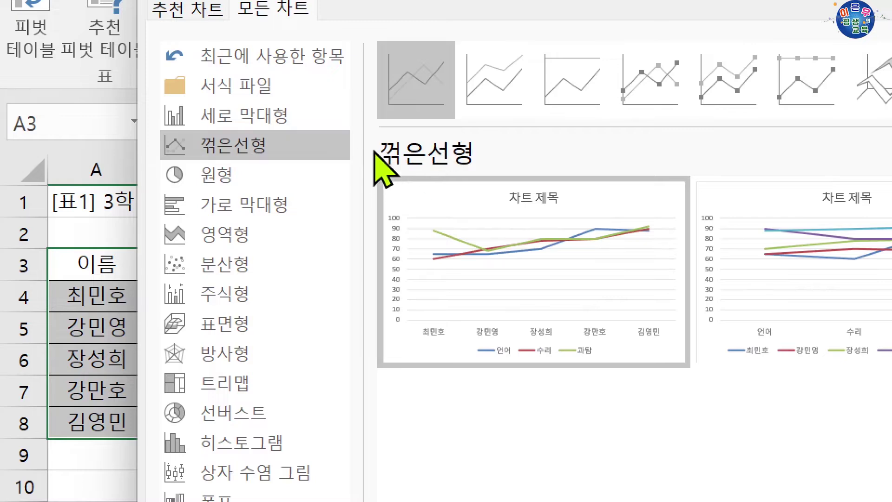
left_click(652, 84)
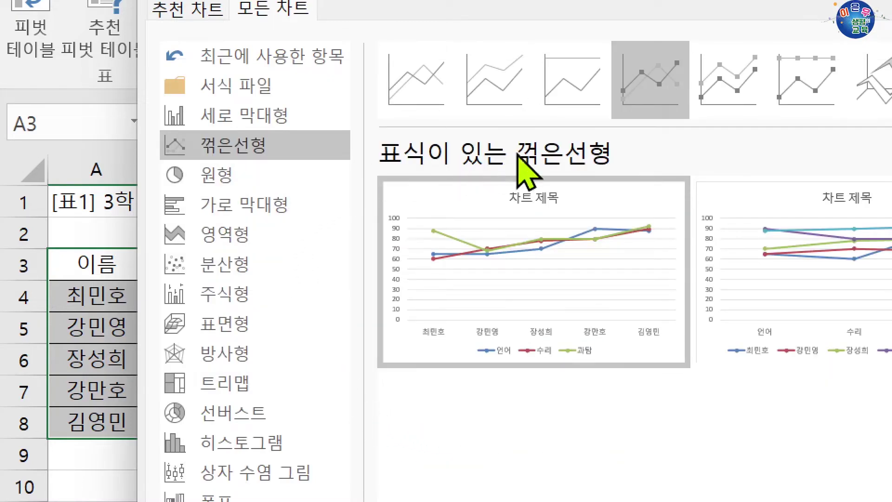
Preview the pie, 3-D pie, pie of pie, stacked bar and clustered bar chart types.
left_click(215, 183)
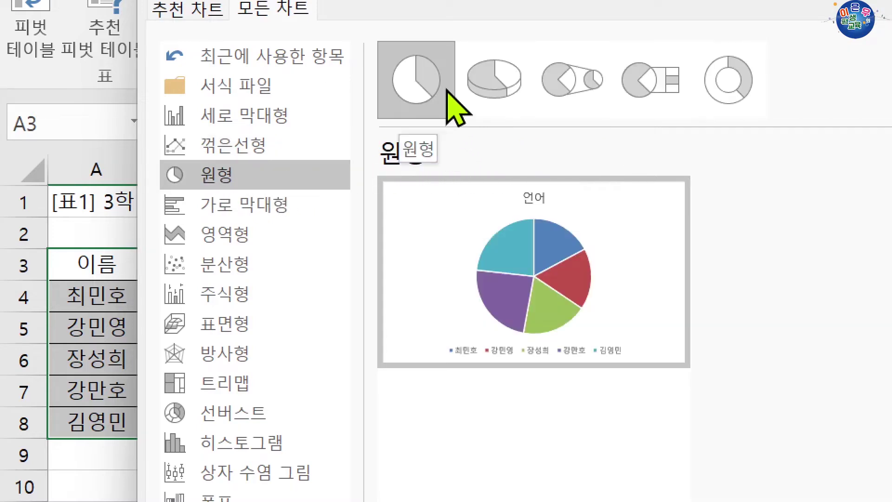
left_click(488, 91)
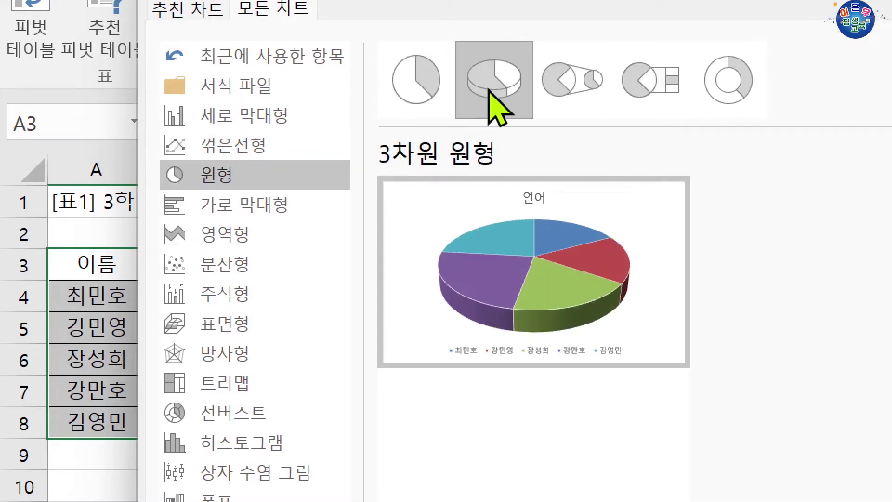
left_click(589, 93)
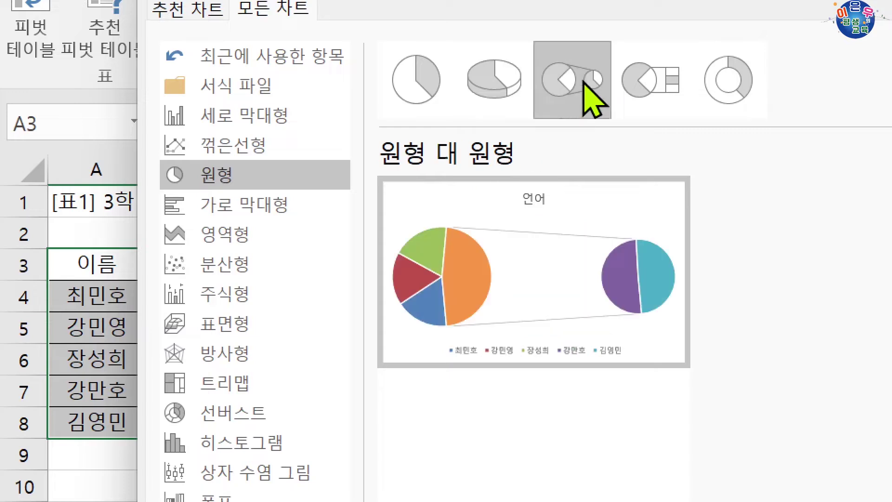
left_click(306, 209)
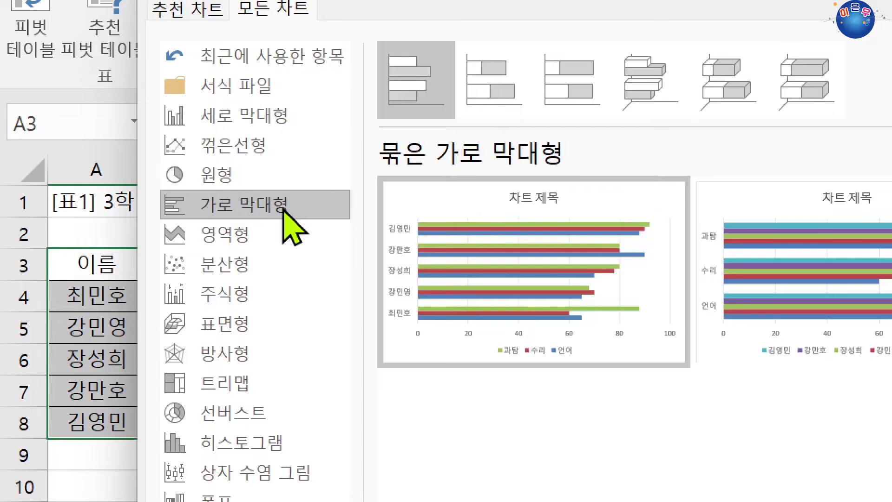
left_click(504, 90)
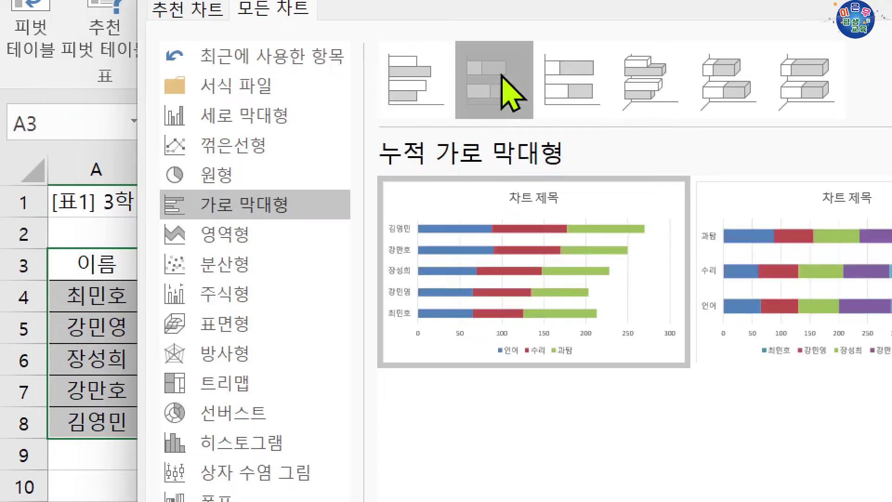
left_click(404, 91)
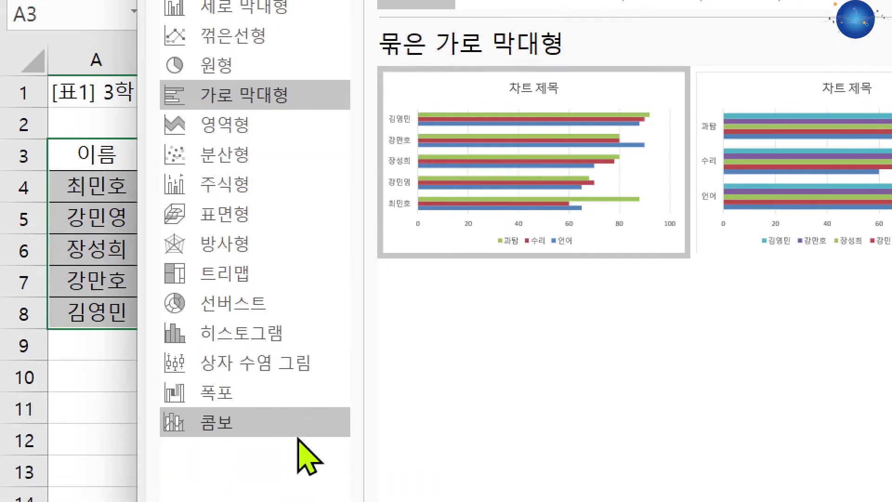
Set up a combo chart with the 과탐 series as a line with markers on the secondary axis.
left_click(294, 422)
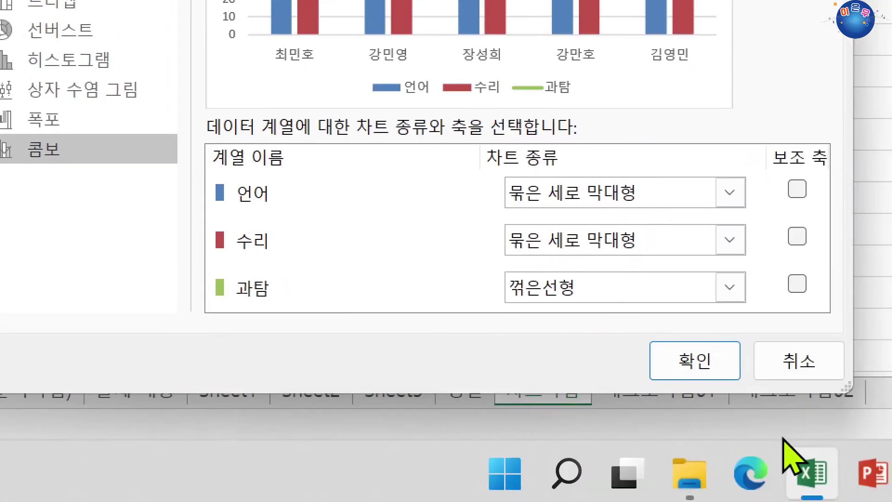
left_click(534, 289)
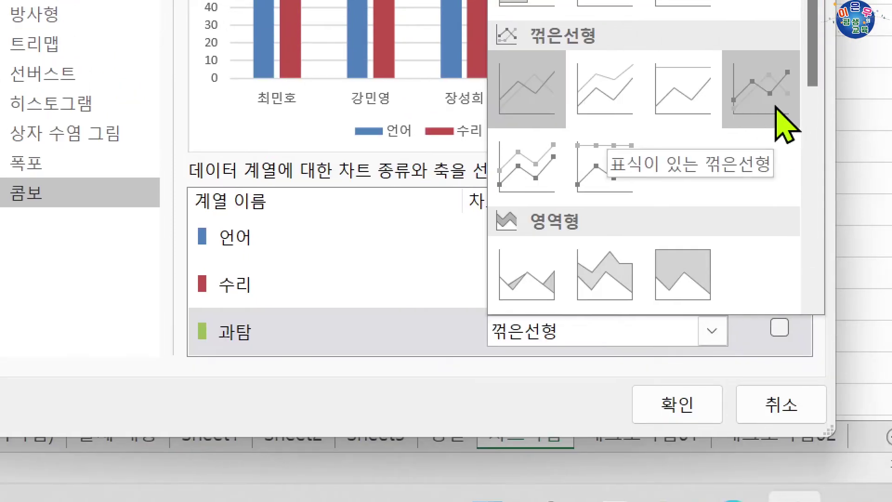
left_click(775, 107)
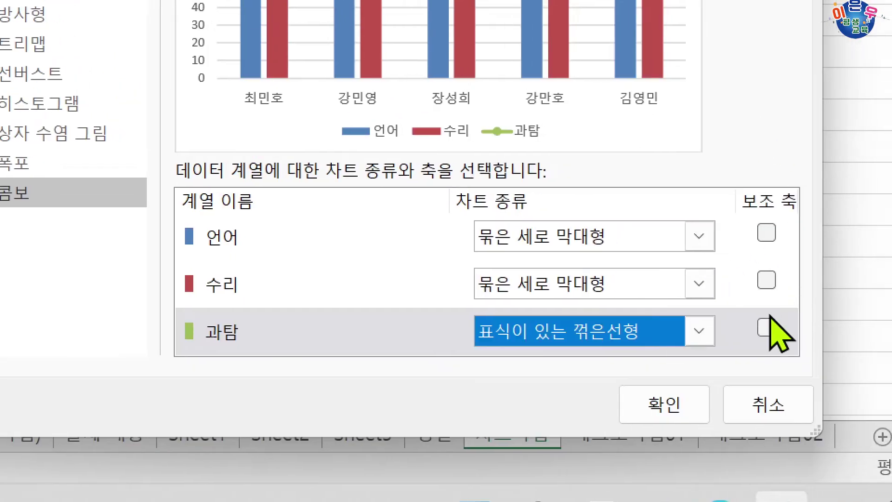
left_click(766, 326)
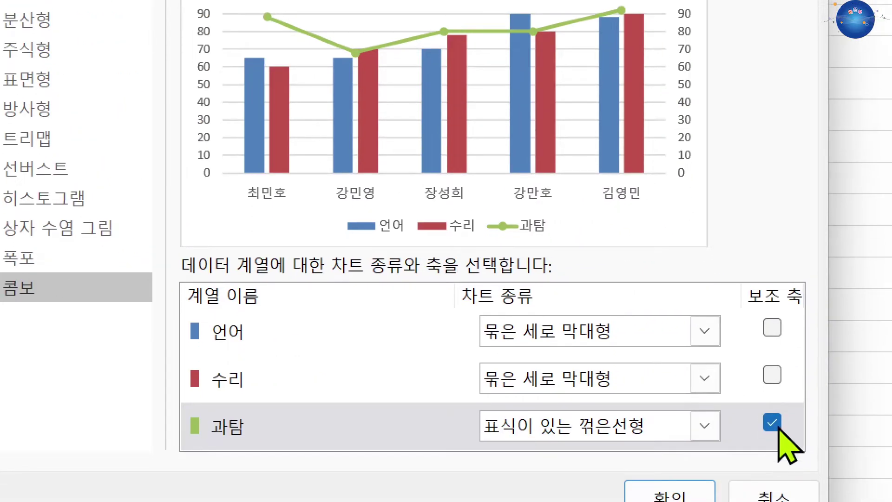
left_click(890, 455)
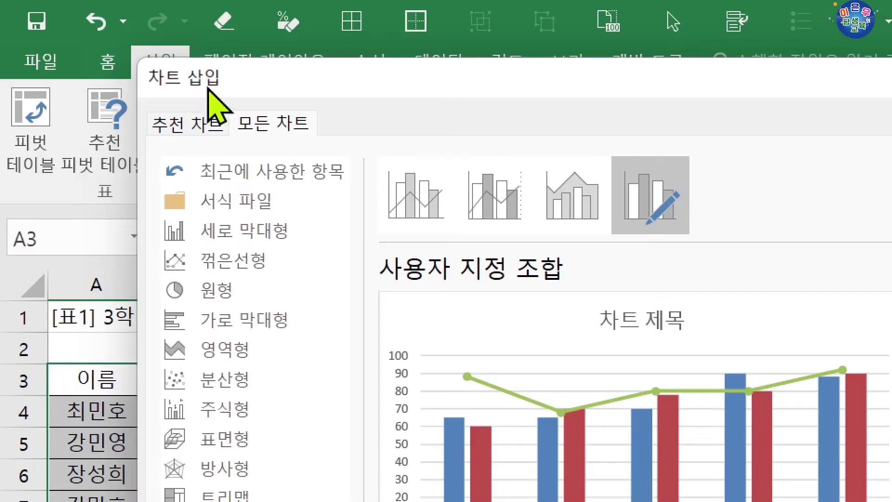
Insert a clustered column chart of the selected data and move it over the lower table rows, starting in column B.
left_click(253, 232)
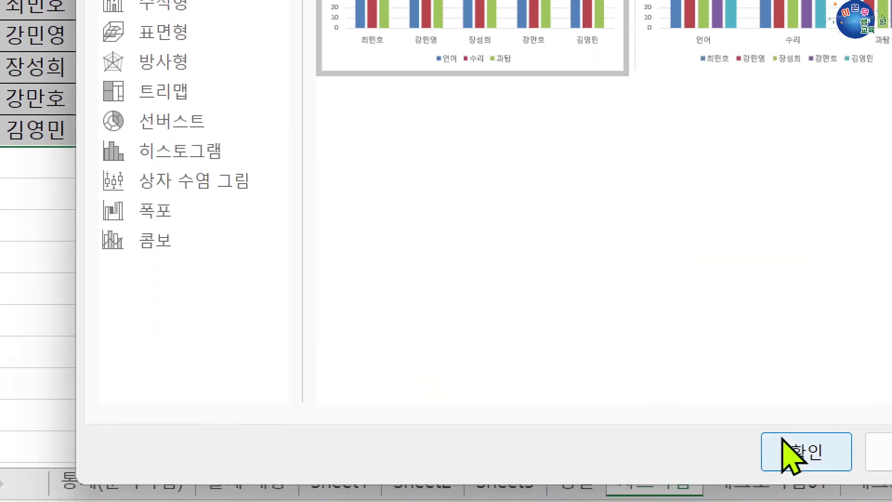
left_click(785, 446)
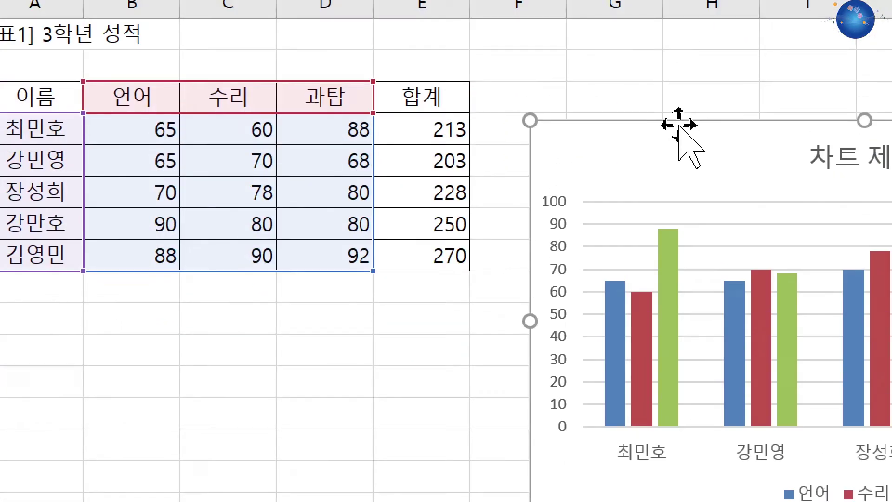
left_click_drag(689, 14, 172, 47)
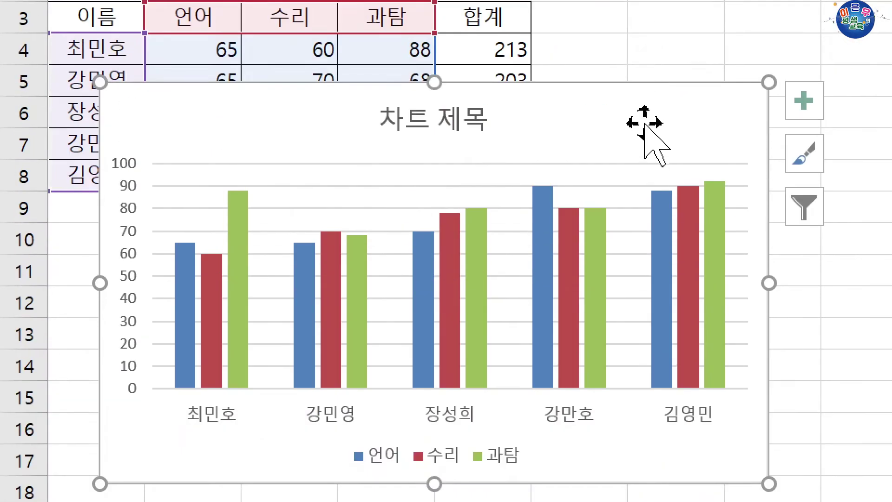
left_click_drag(644, 123, 638, 157)
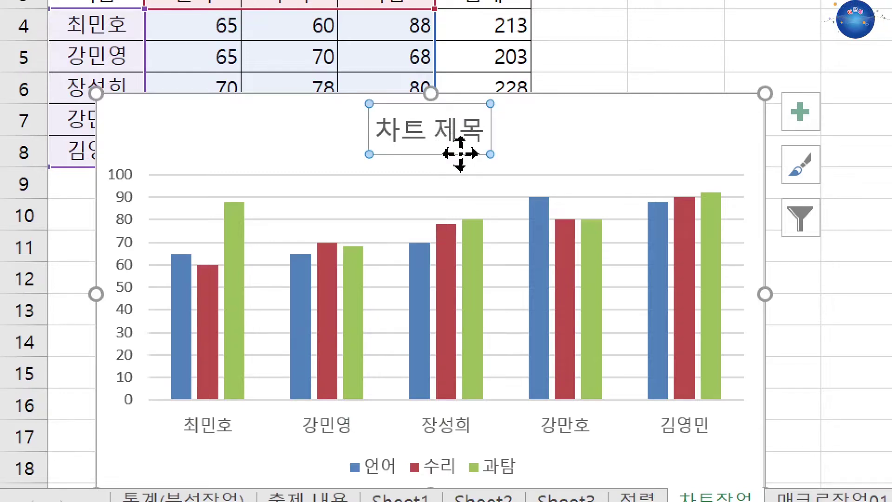
Delete the chart title, check the data labels of individual 수리 columns, and deselect the chart.
key("Delete")
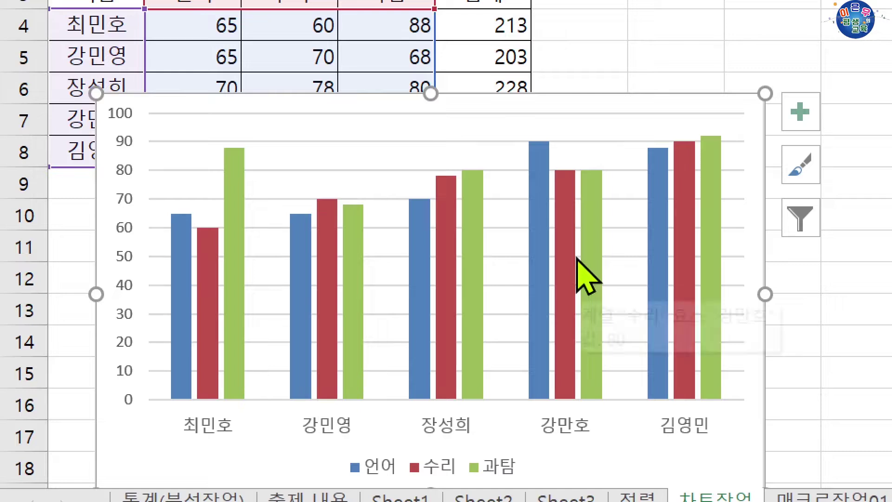
mouse_move(577, 259)
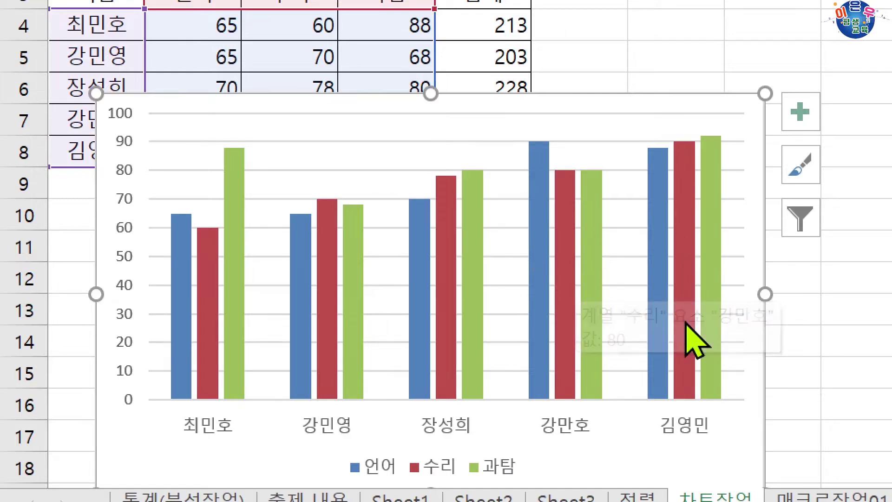
mouse_move(685, 322)
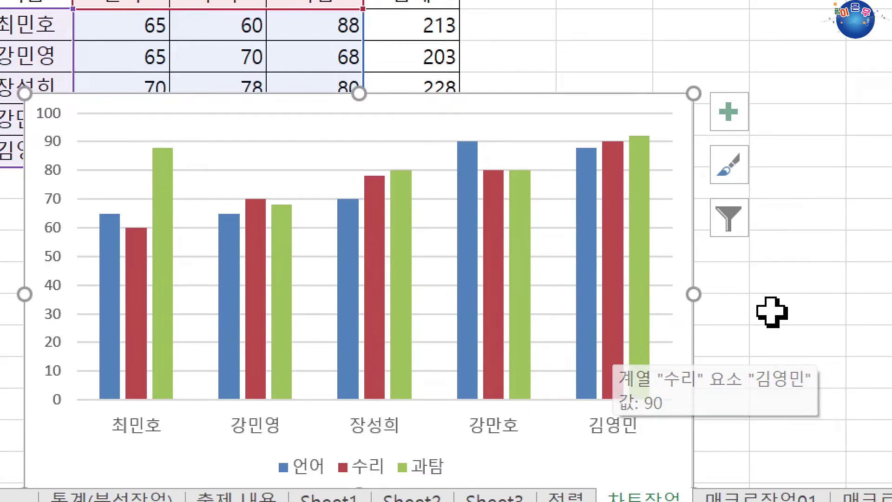
left_click(843, 312)
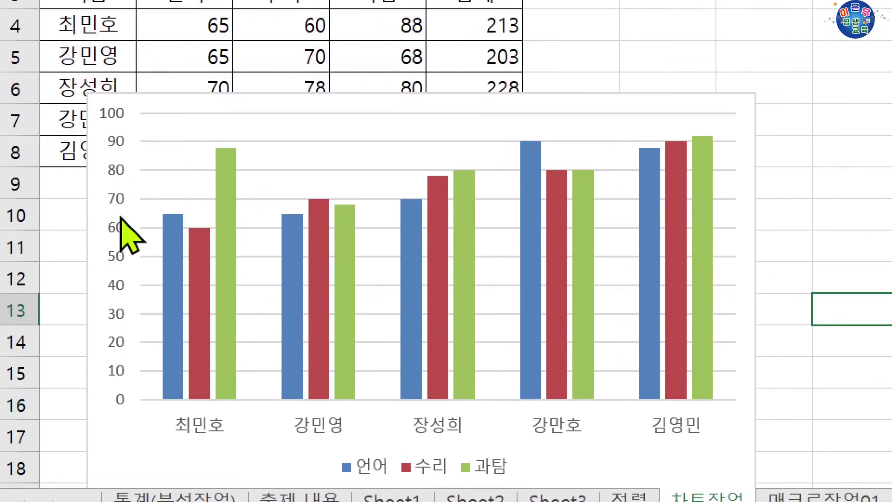
Move the chart to the top of the sheet so that it starts in column C at row 1.
left_click_drag(125, 432, 255, 417)
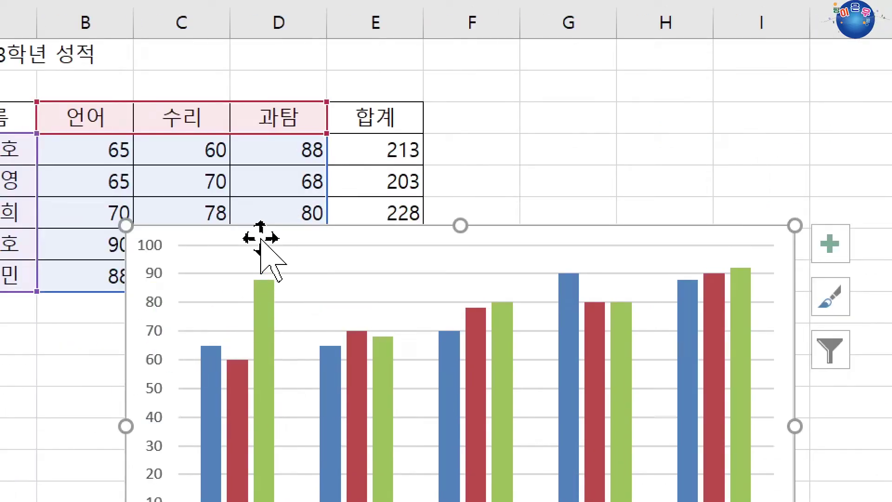
left_click(400, 239)
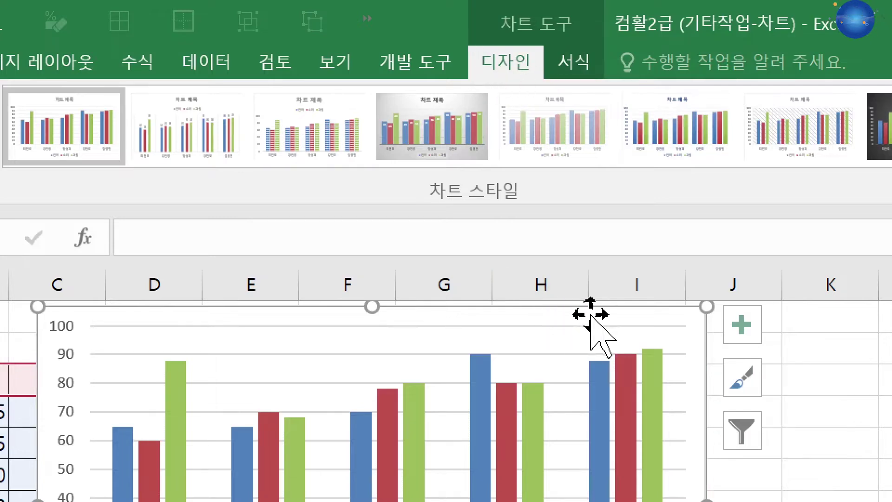
Deselect the chart, select its plot area again, and look through the chart's format and design commands.
left_click(827, 371)
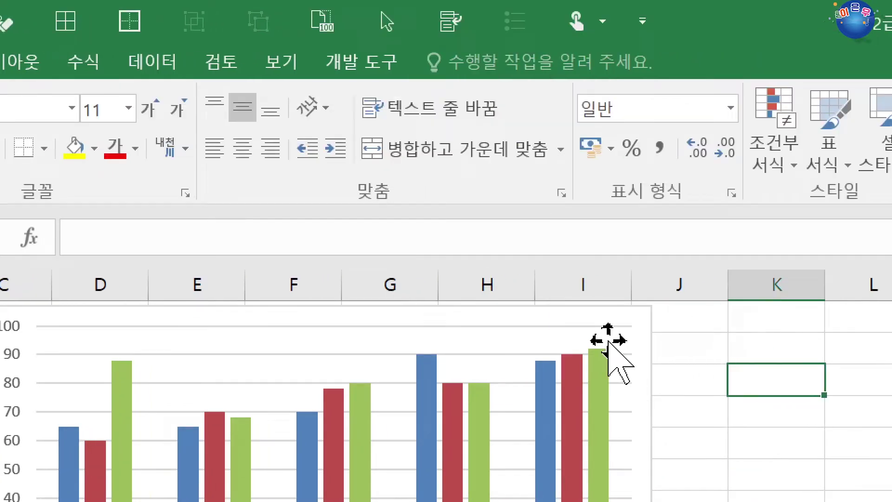
left_click(606, 342)
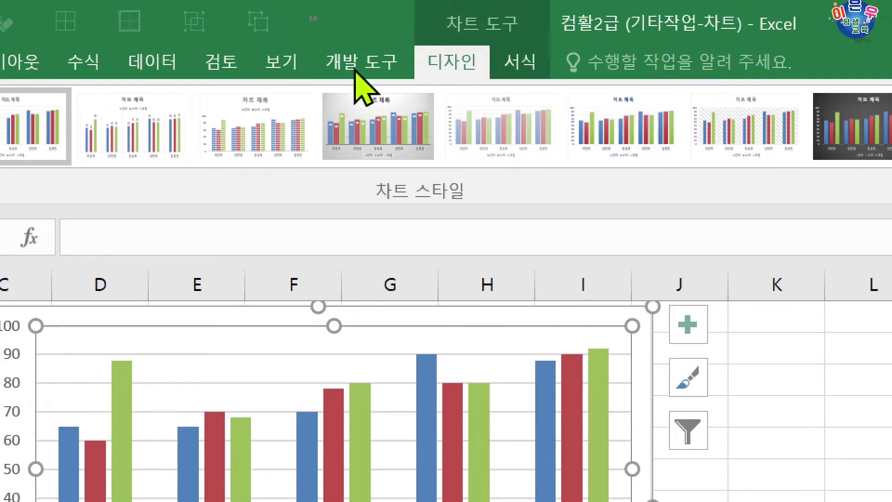
left_click(513, 67)
left_click(453, 79)
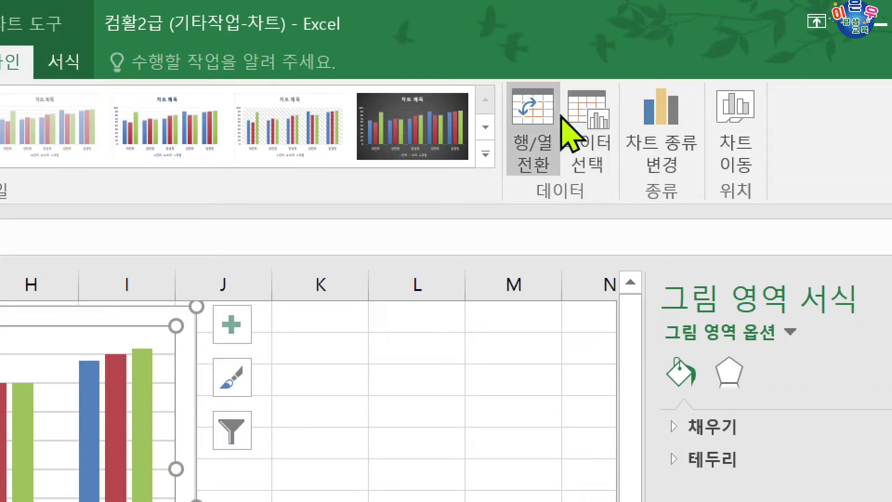
Open the chart's data source selection and remove the 언어 series.
left_click(601, 120)
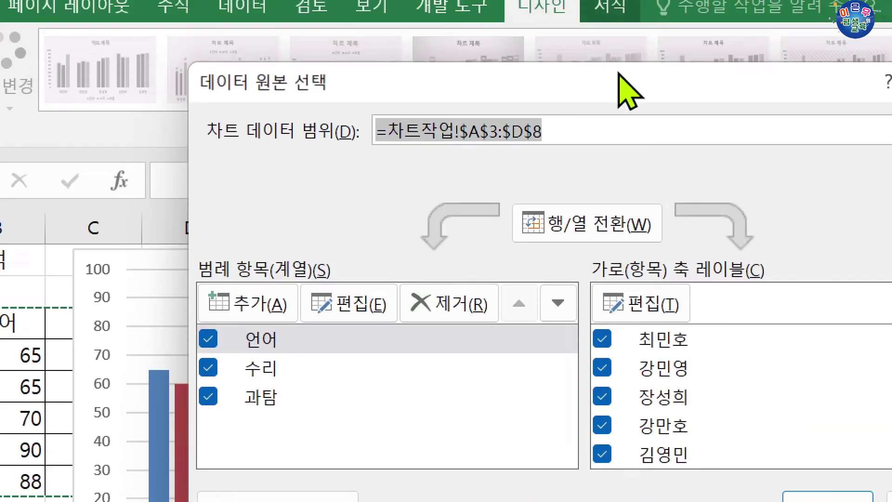
left_click_drag(766, 12, 732, 52)
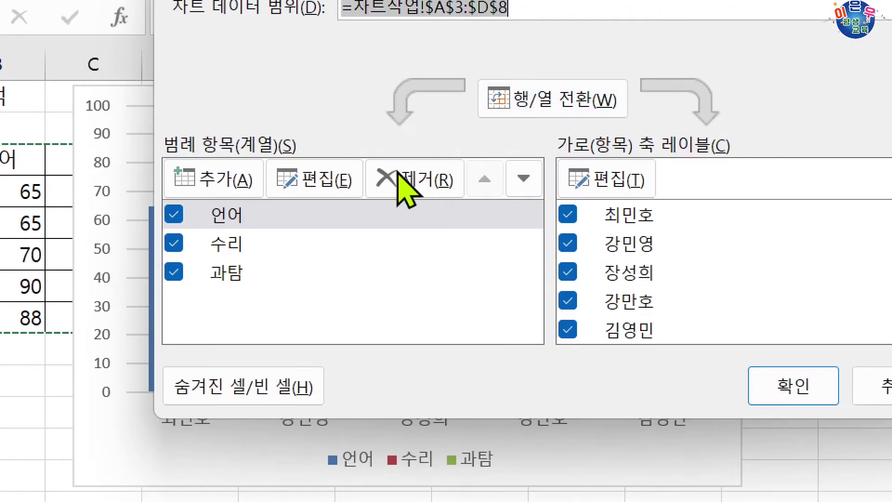
left_click(236, 216)
left_click(453, 200)
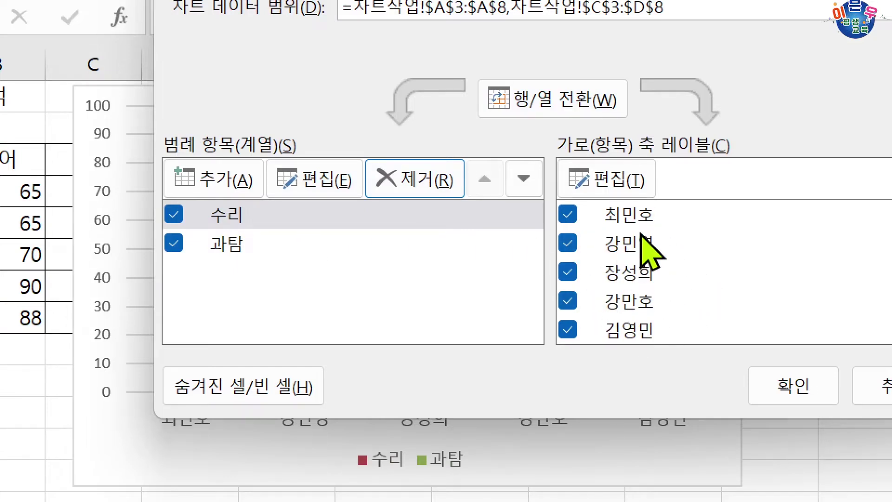
Remove the fourth student from the chart data by switching rows and columns and switching them back.
left_click(639, 278)
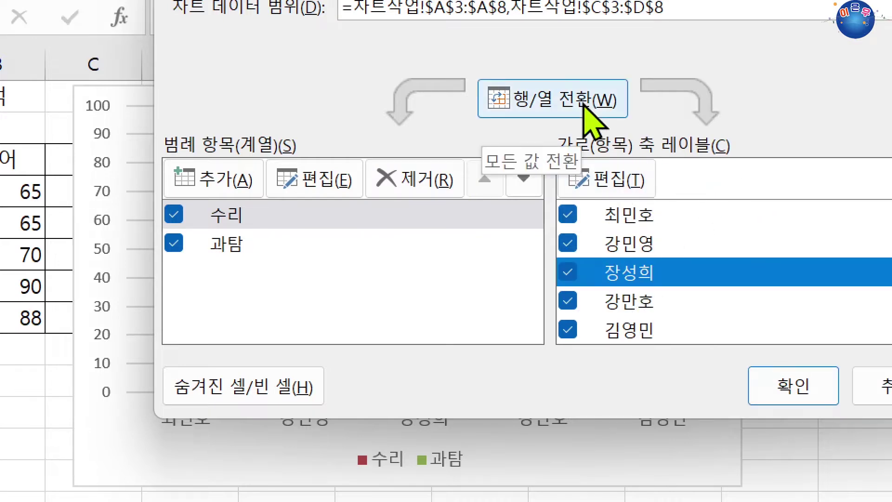
left_click(584, 106)
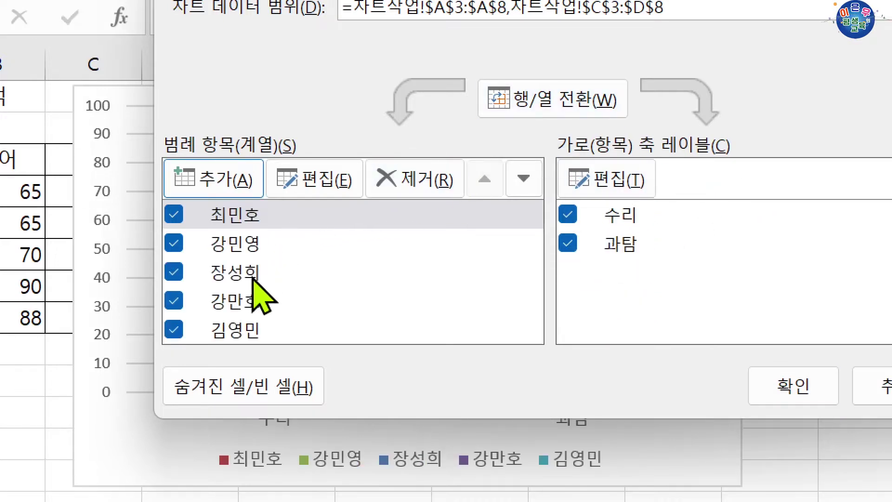
left_click(246, 309)
left_click(429, 188)
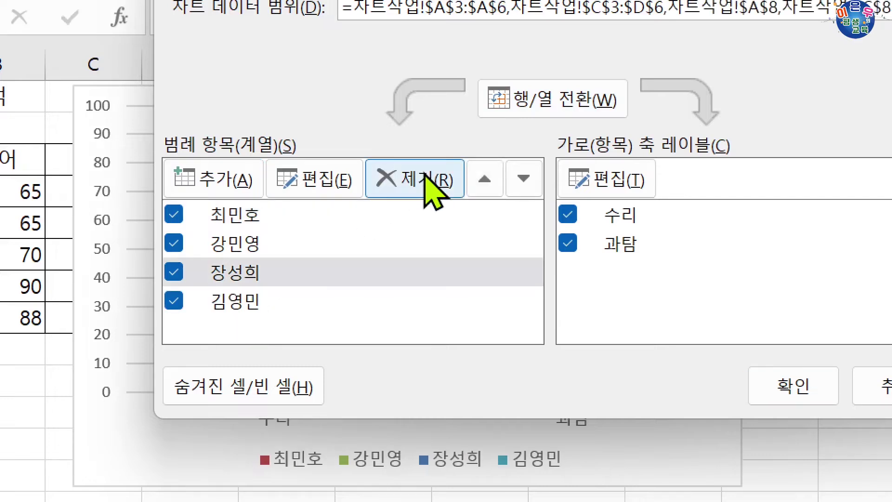
left_click(556, 98)
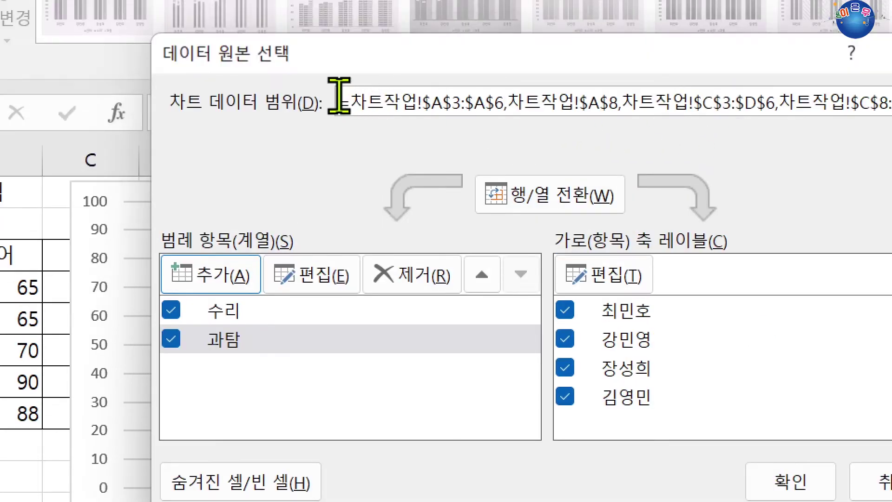
Replace the chart data range with A3:A8 and C3:D8 of the 차트작업 sheet.
left_click_drag(339, 95, 788, 100)
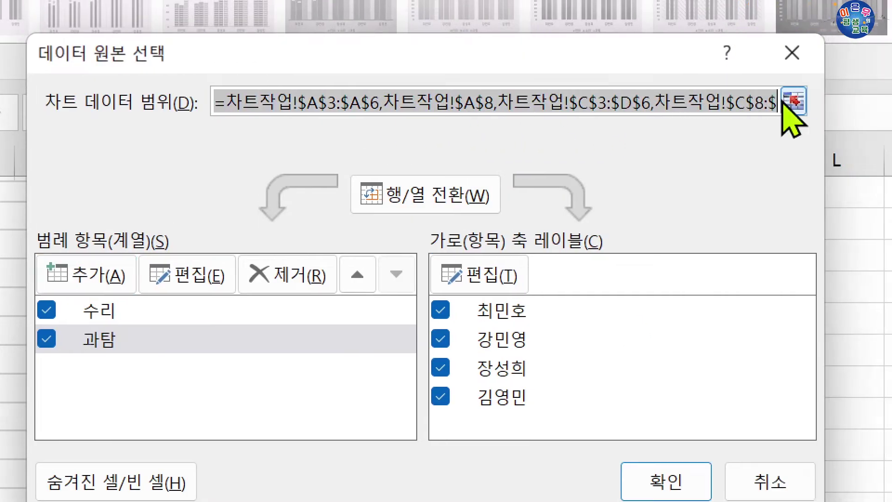
left_click(761, 100)
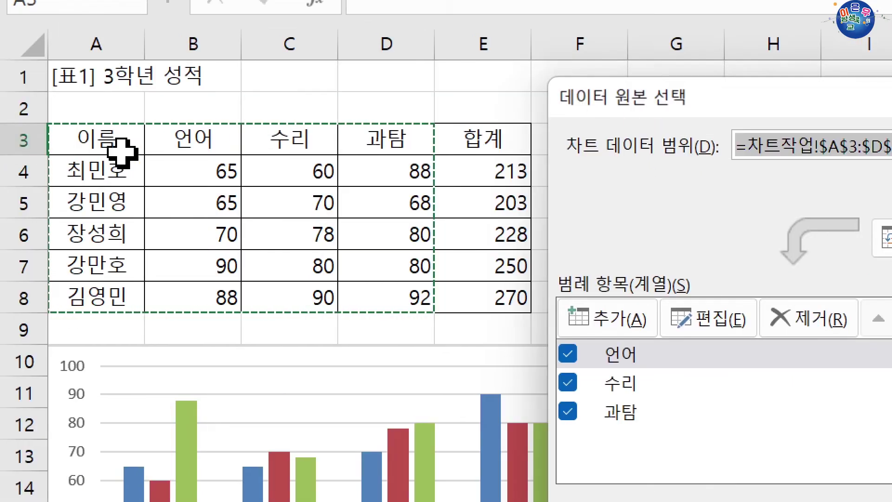
left_click_drag(118, 138, 120, 293)
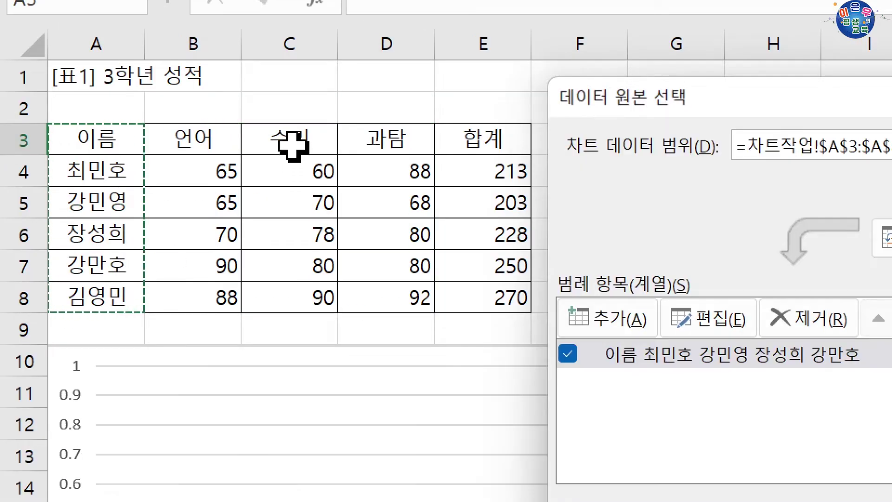
left_click_drag(294, 144, 377, 293)
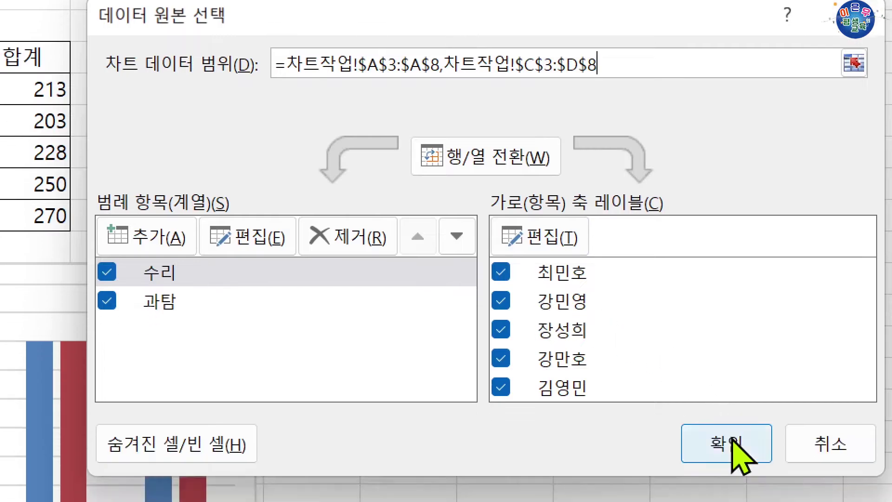
left_click(733, 441)
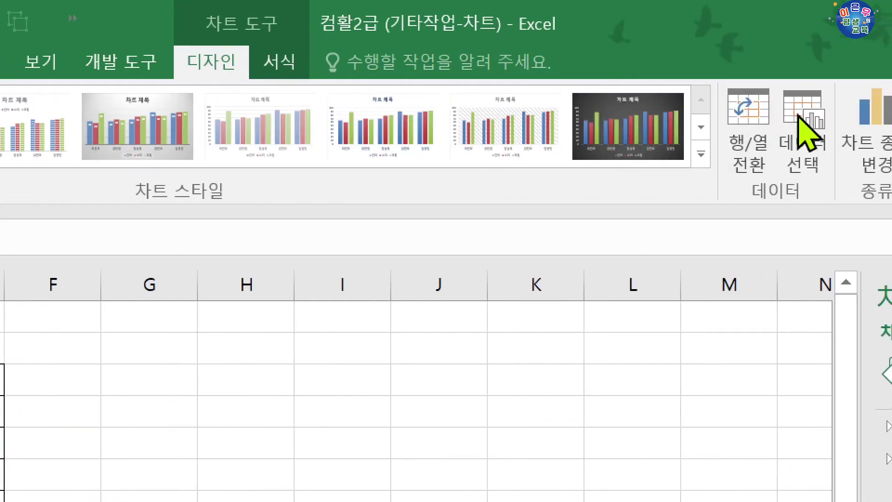
Try extending the chart data range to A3:A8 and C3:E8, and cancel the change.
left_click(800, 122)
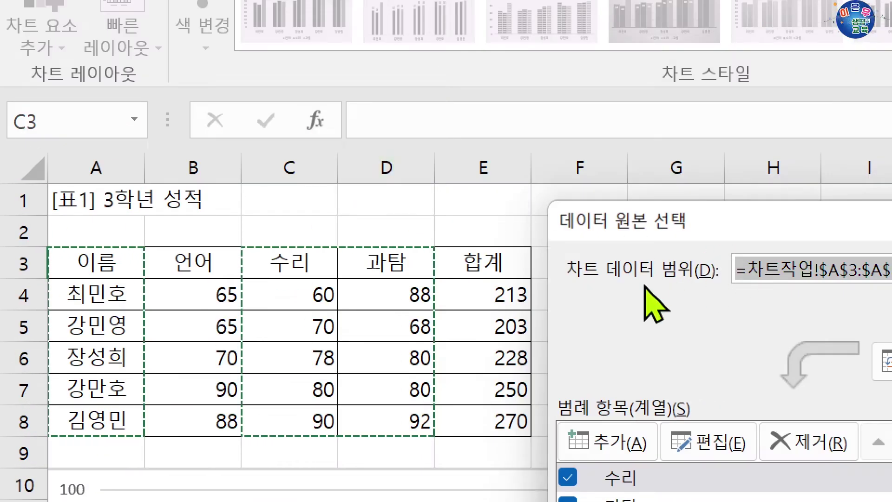
left_click_drag(100, 269, 106, 420)
left_click_drag(300, 264, 471, 408)
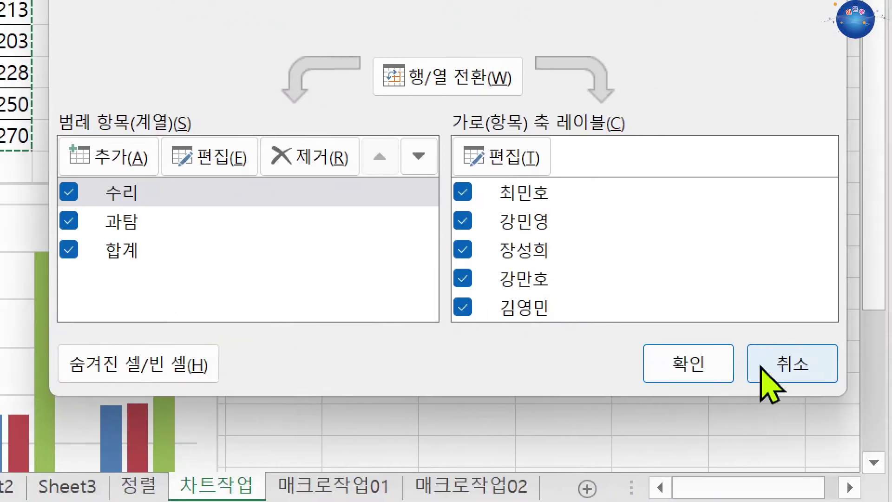
left_click(825, 365)
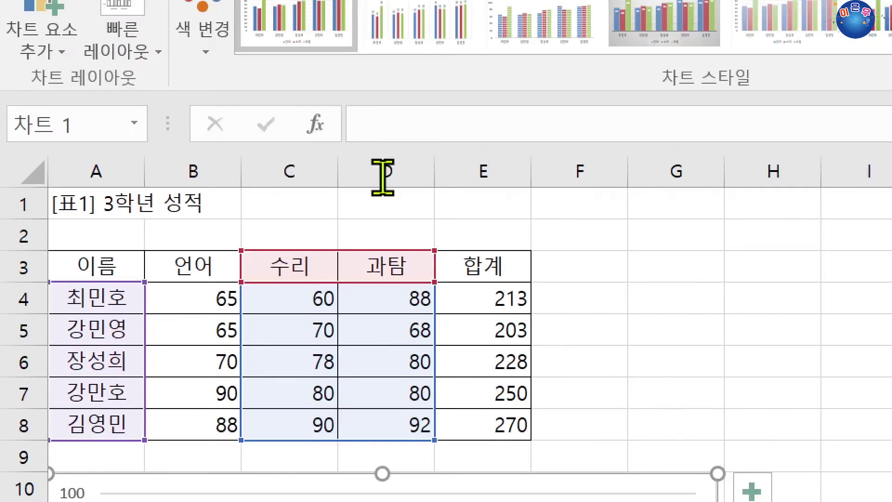
Add the 합계 series to the chart by copying cells E3:E8 and pasting them into it.
left_click_drag(483, 263, 477, 431)
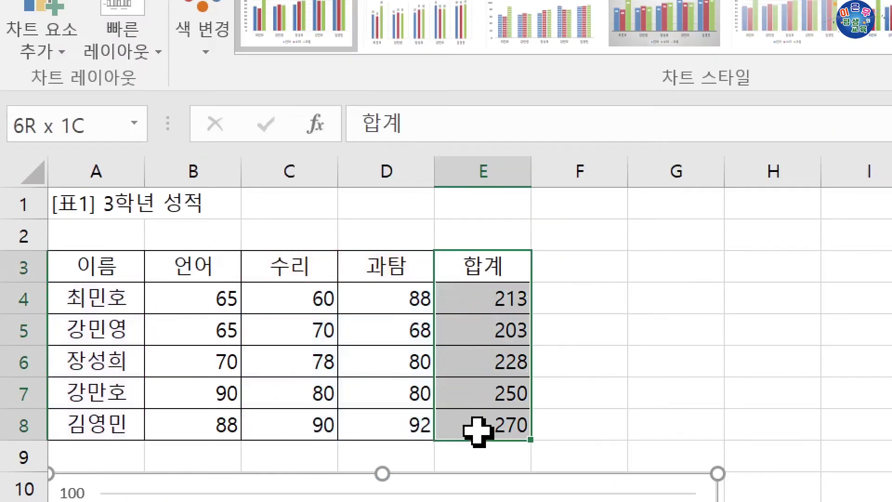
key("ctrl+c")
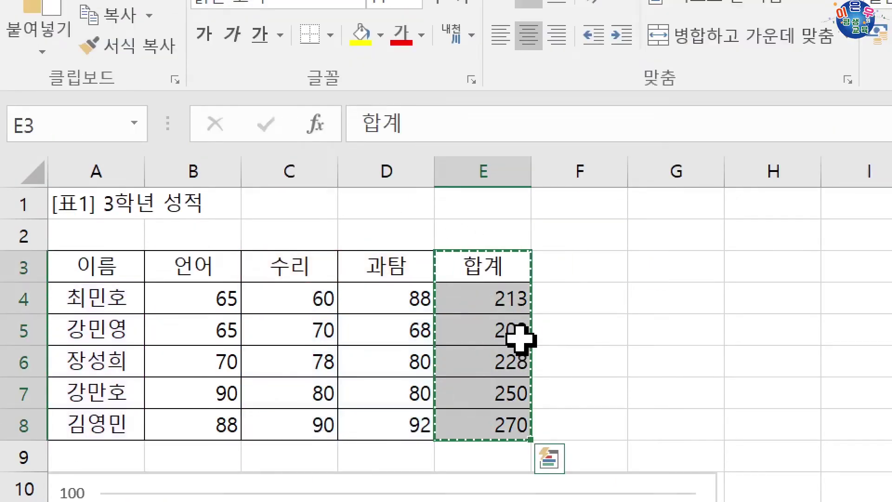
left_click(469, 296)
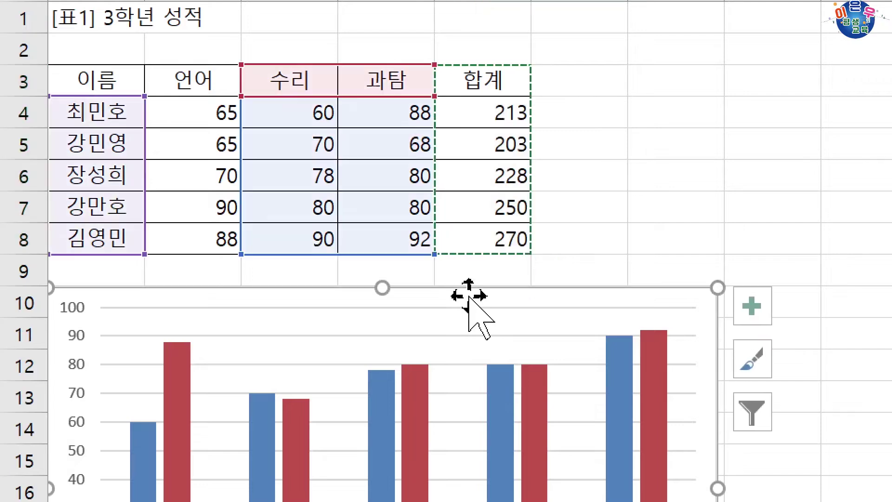
key("ctrl+v")
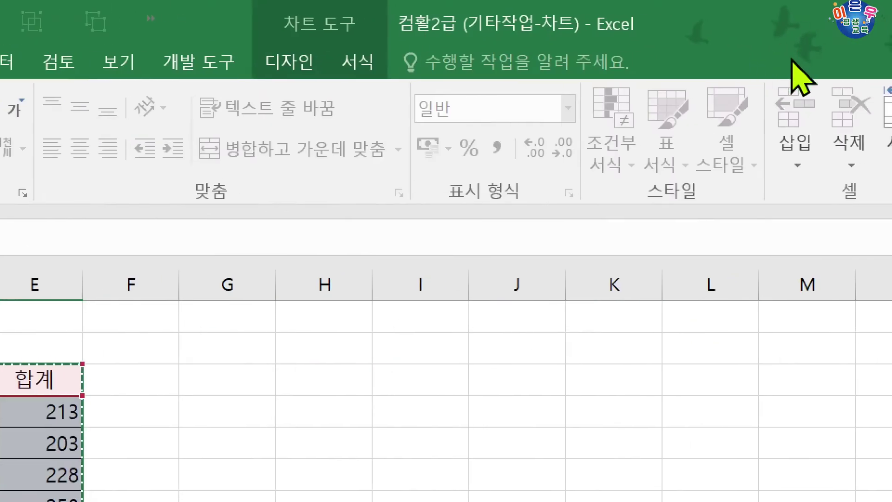
Open the chart type change dialog and preview the stacked column, pie and clustered column types.
left_click(100, 62)
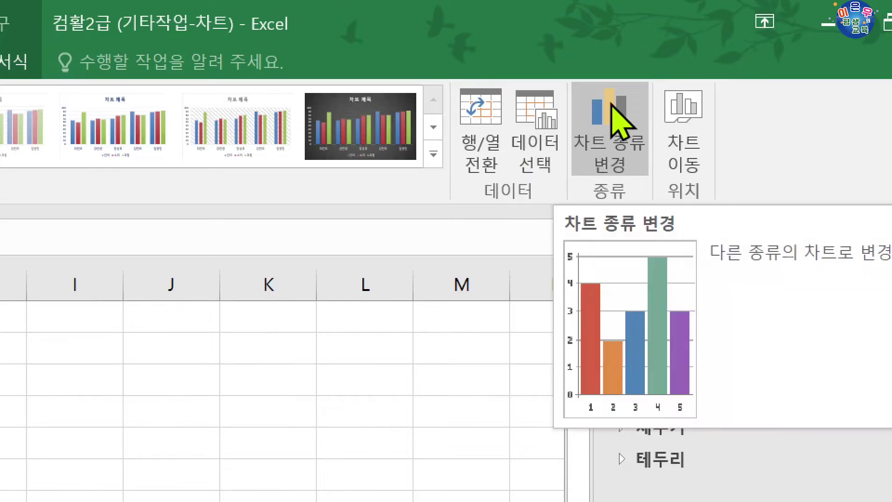
left_click(618, 122)
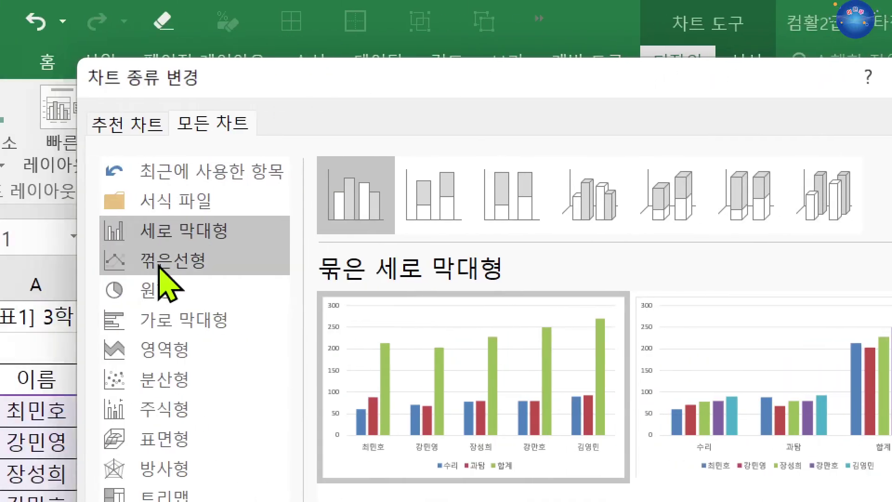
left_click(433, 205)
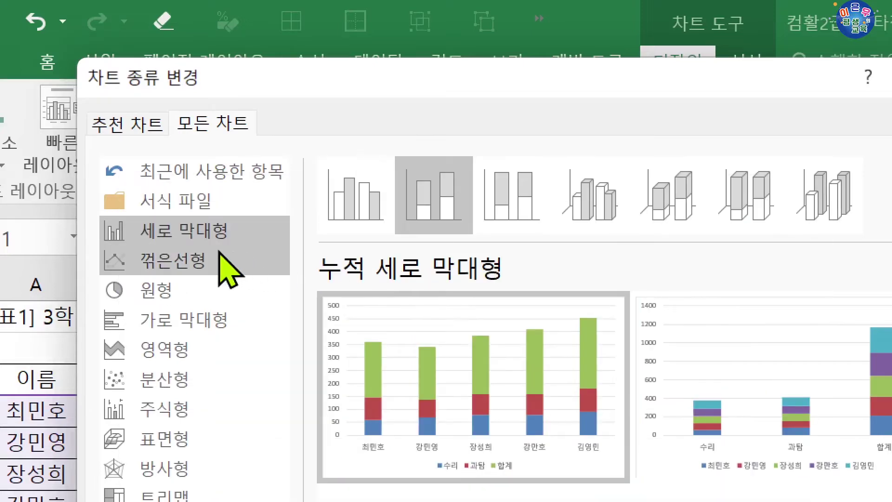
left_click(188, 290)
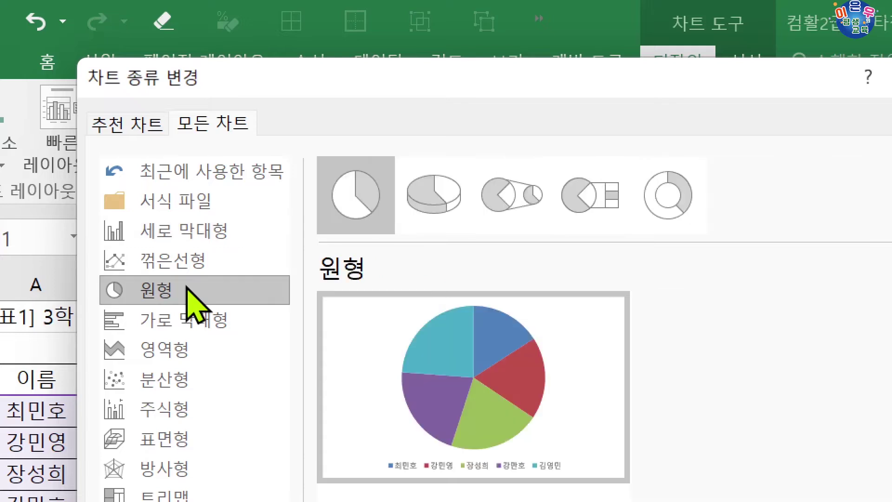
left_click(195, 230)
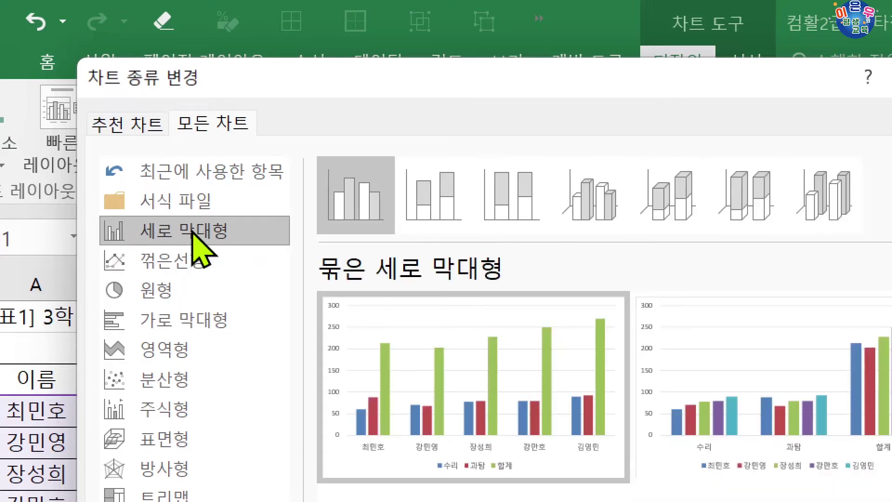
Change the chart to a combo type with 합계 as a line with markers (표식이 있는 꺾은선형) on the secondary axis.
mouse_move(395, 411)
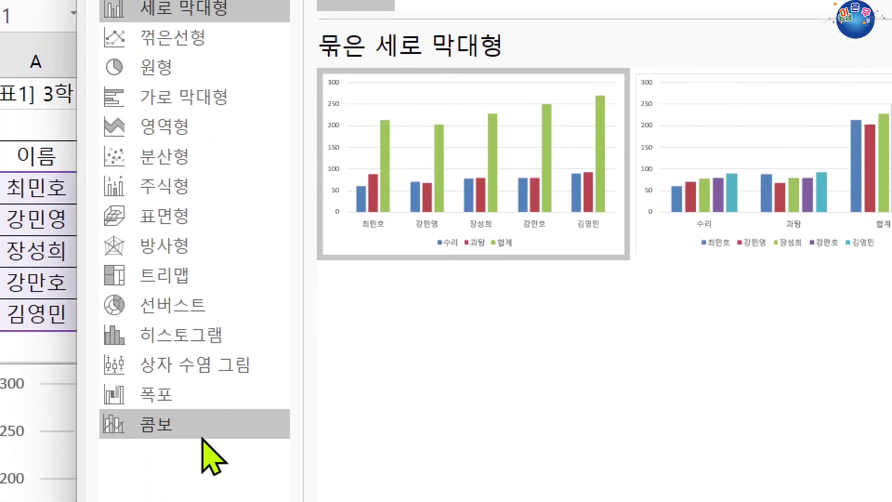
left_click(192, 422)
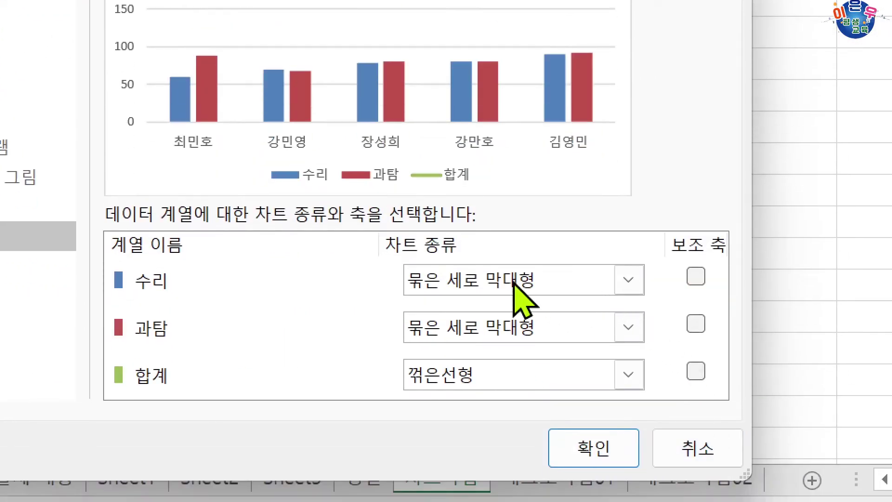
left_click(628, 375)
left_click(676, 133)
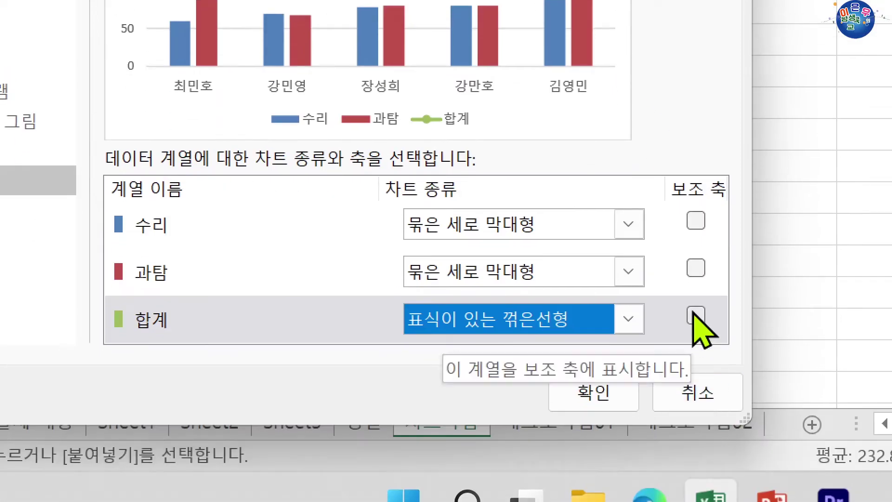
left_click(696, 314)
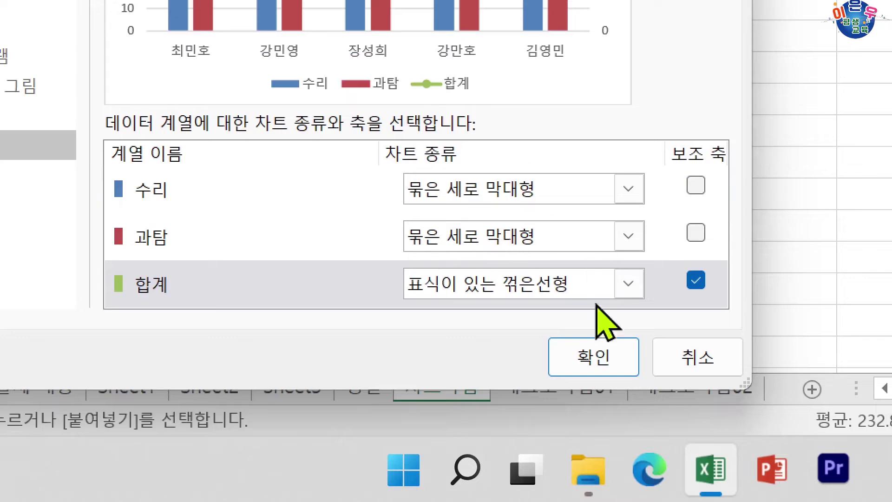
left_click(581, 363)
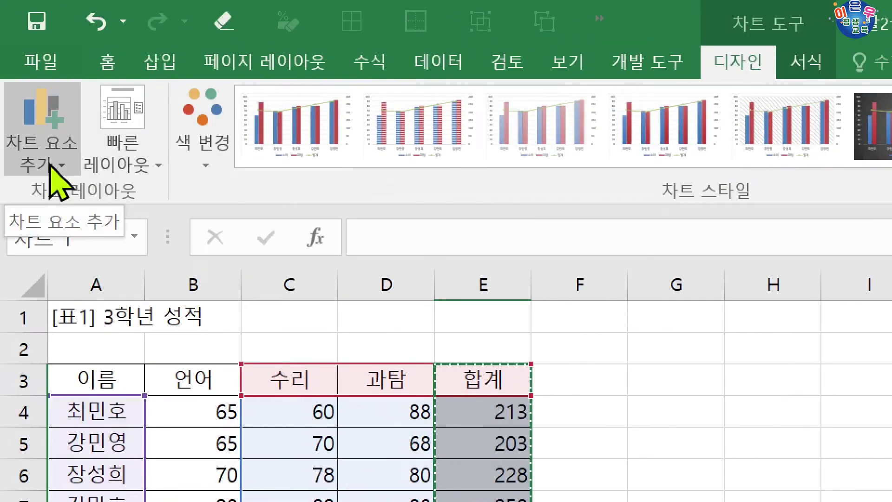
Look through the chart elements that can be added, including the data label positions, and close the lists.
left_click(53, 169)
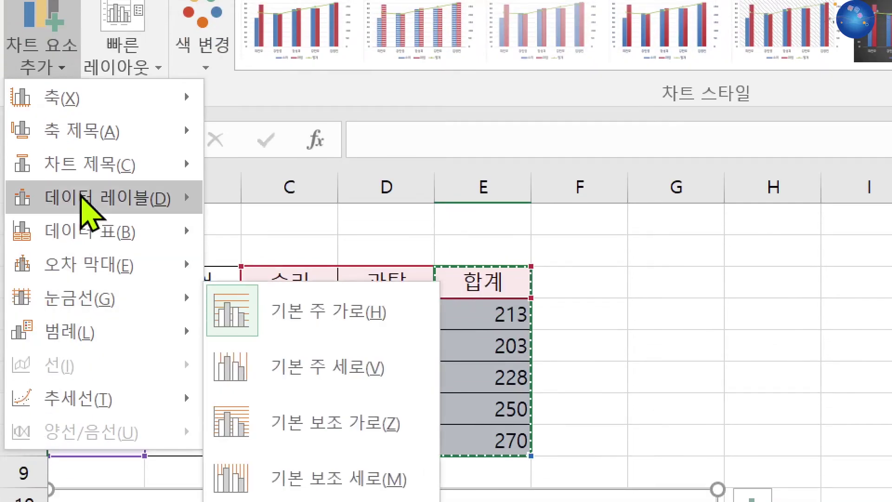
mouse_move(139, 198)
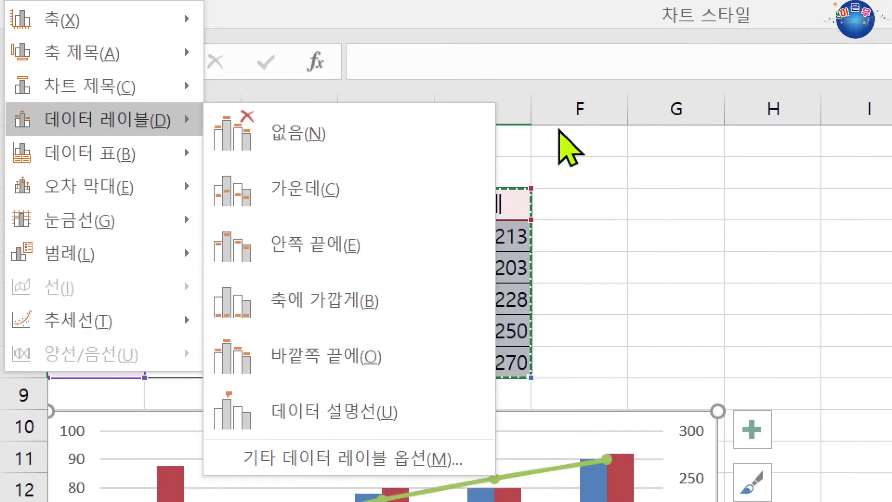
left_click(641, 263)
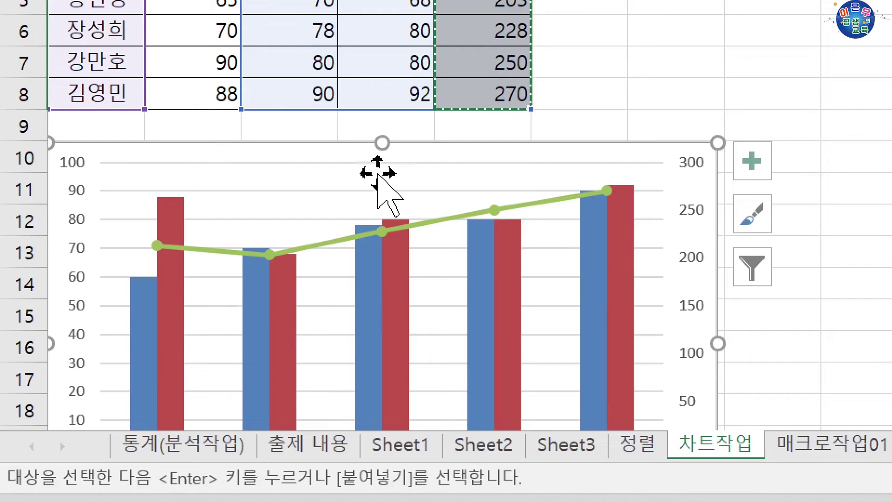
scroll(460, 176, "down", 1)
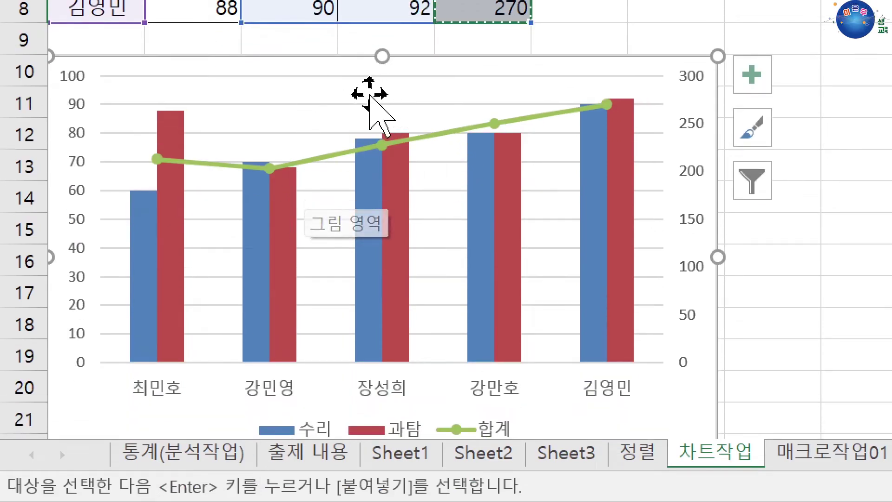
left_click(760, 79)
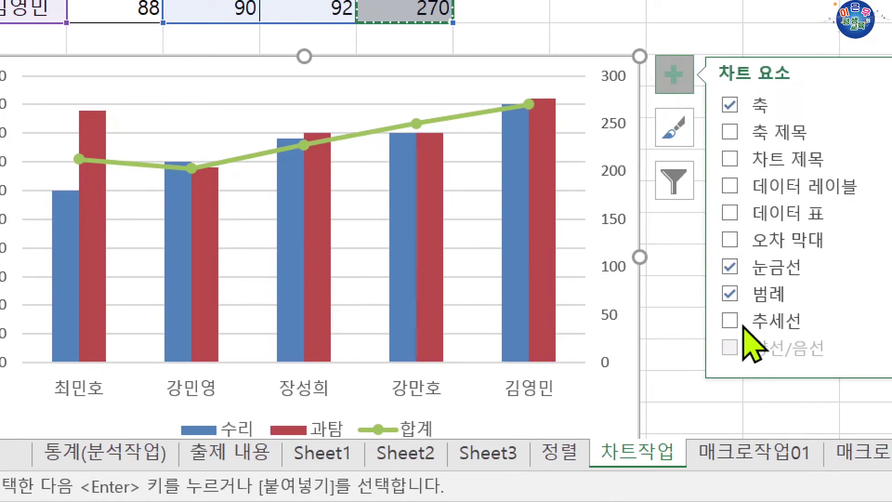
left_click(669, 79)
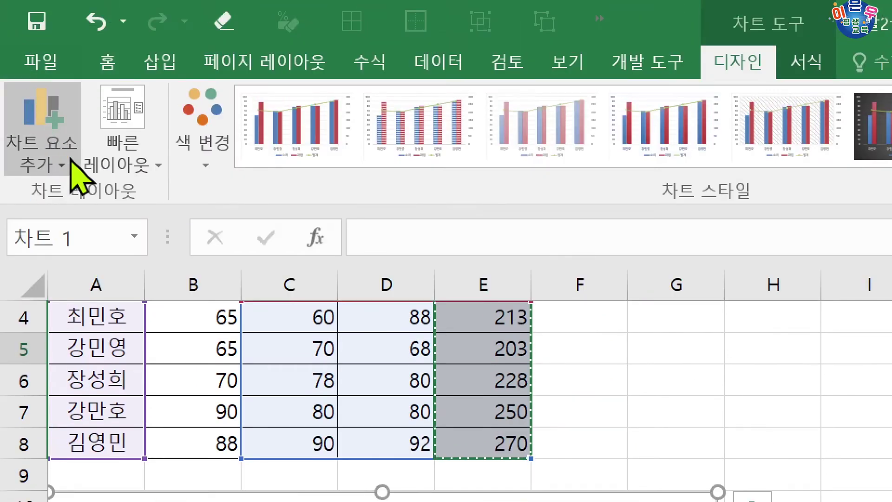
Add a chart title in the position above the chart (차트 위).
left_click(70, 160)
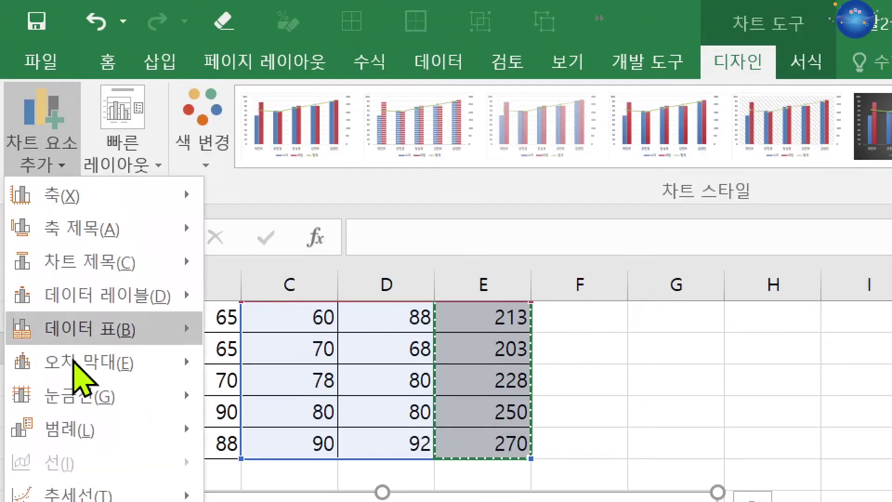
mouse_move(66, 274)
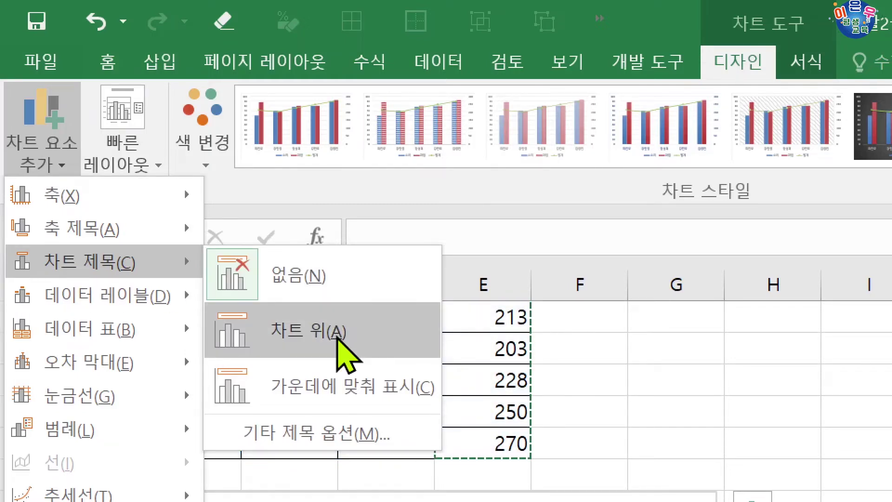
left_click(337, 338)
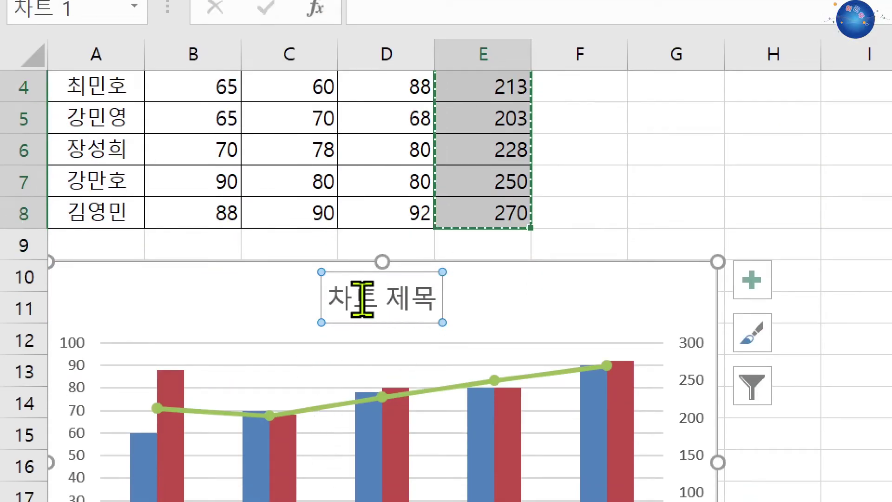
Replace the chart title text with 성적표 and leave text editing with the title box still selected.
left_click_drag(339, 300, 414, 303)
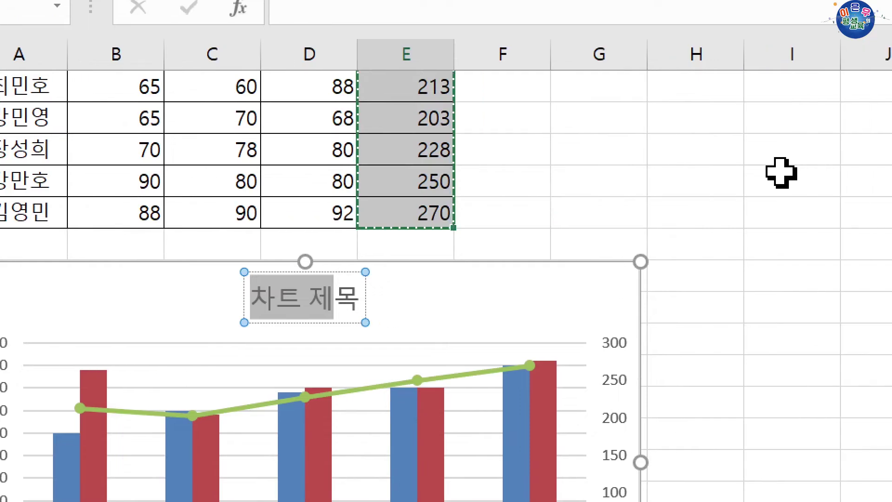
key("BackSpace")
key("Delete")
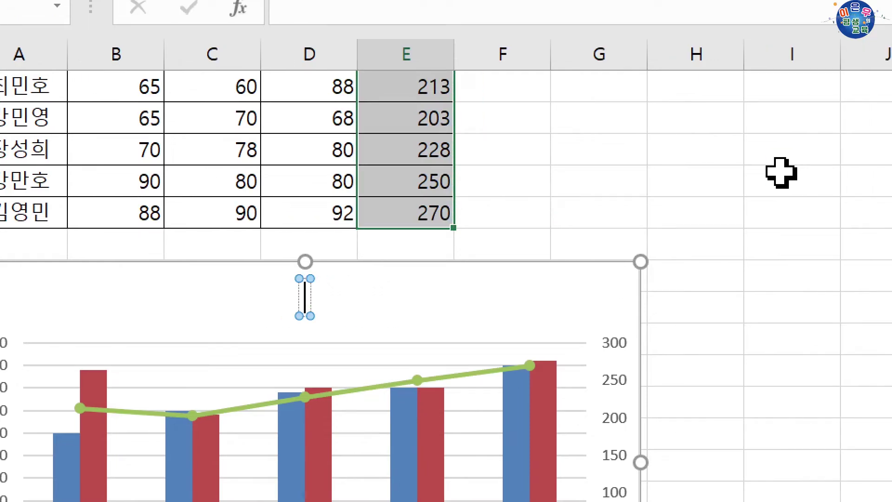
type("성적표")
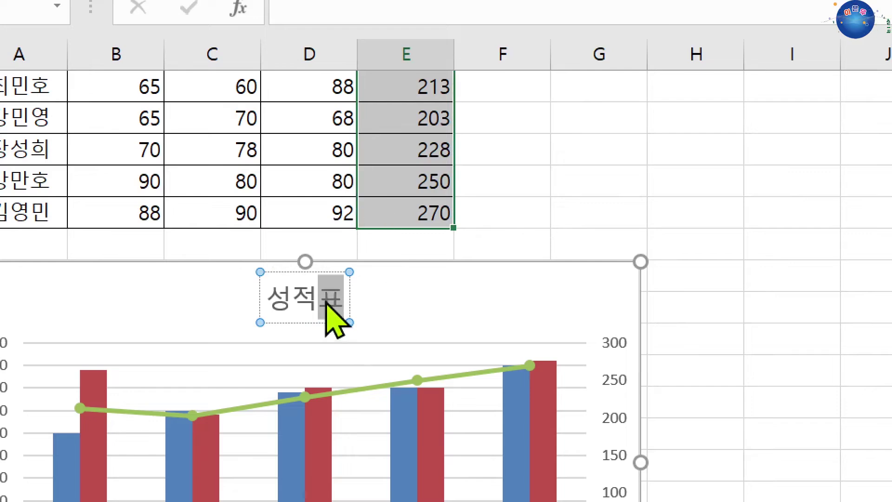
scroll(331, 360, "up", 1)
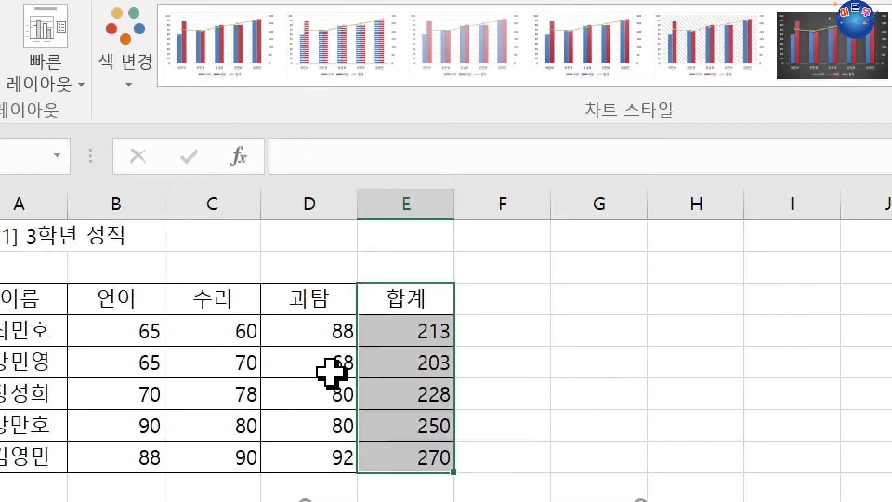
scroll(330, 369, "down", 2)
key("Escape")
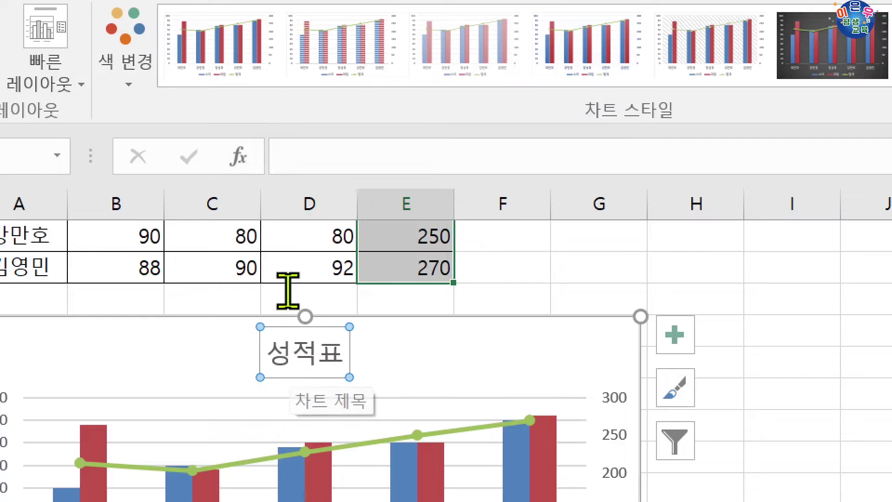
Link the chart title to cell A1 of the 차트작업 sheet with the formula =차트작업!$A$1.
left_click(297, 157)
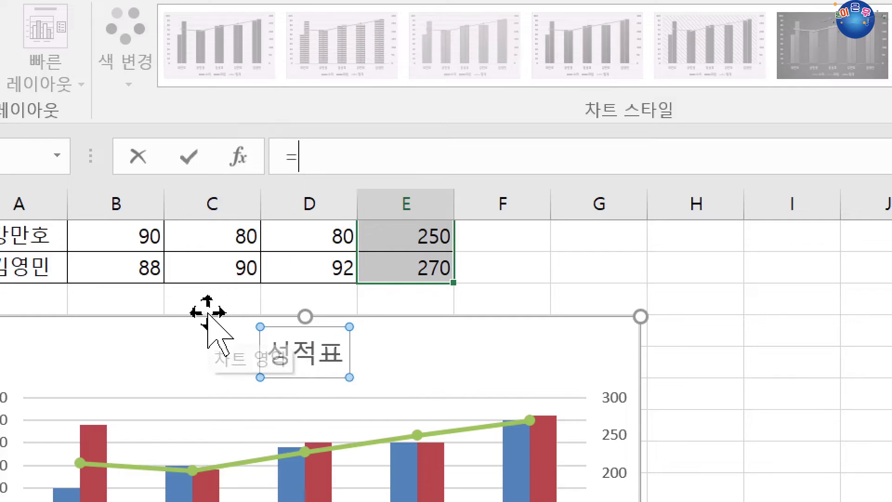
scroll(78, 261, "up", 2)
left_click(92, 236)
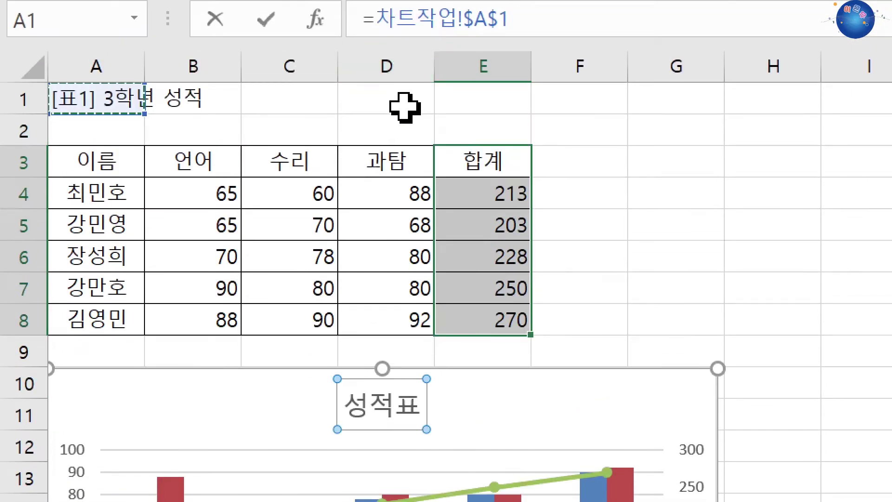
key("Return")
Change cell A1 to 성적표 to test the linked chart title, and undo the change.
left_click(101, 96)
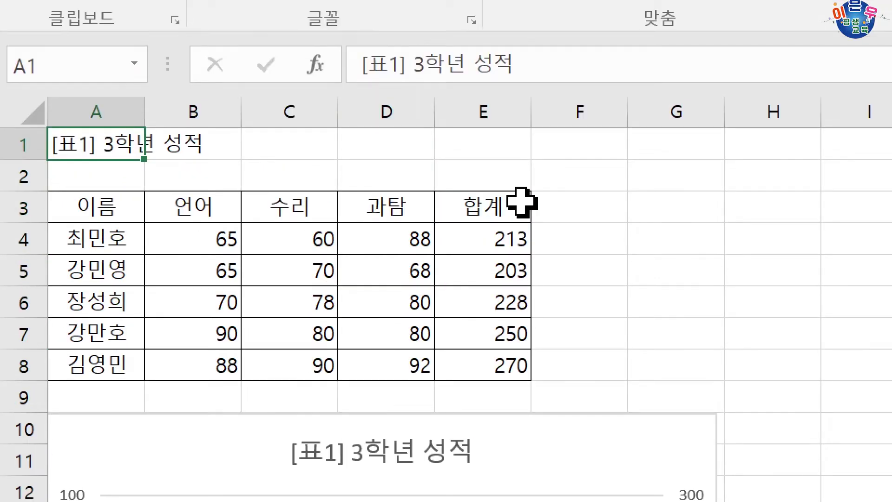
type("성저")
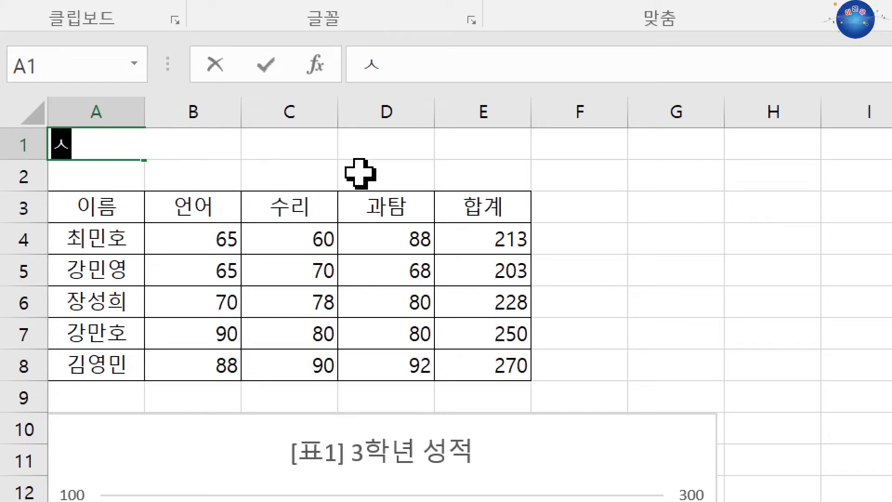
type("표")
key("Return")
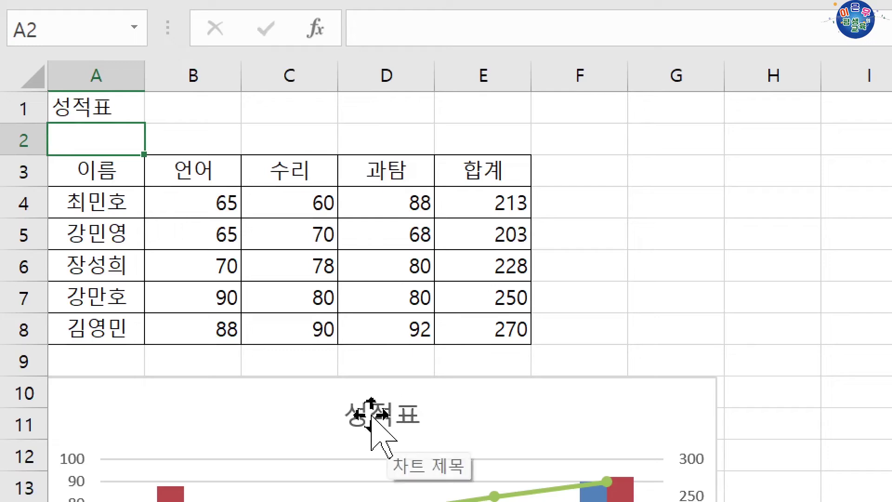
key("ctrl+z")
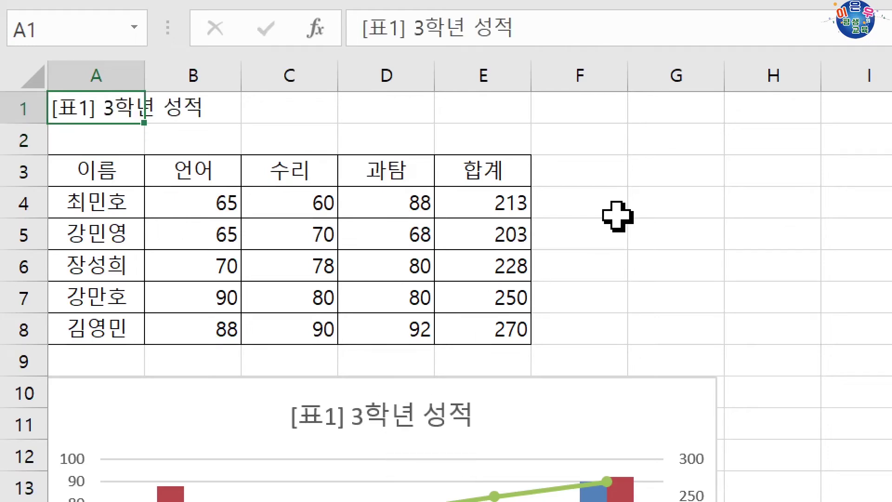
left_click(618, 214)
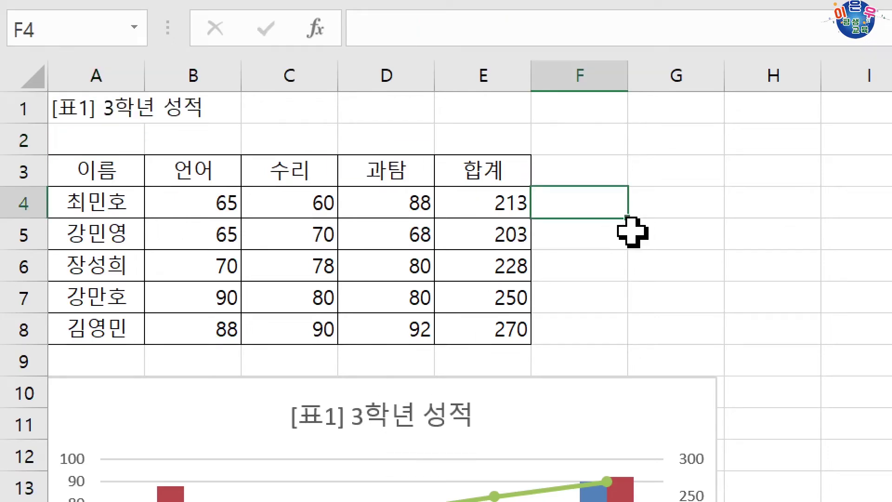
Add a primary horizontal axis title (기본 가로) to the chart and delete it again.
left_click(395, 416)
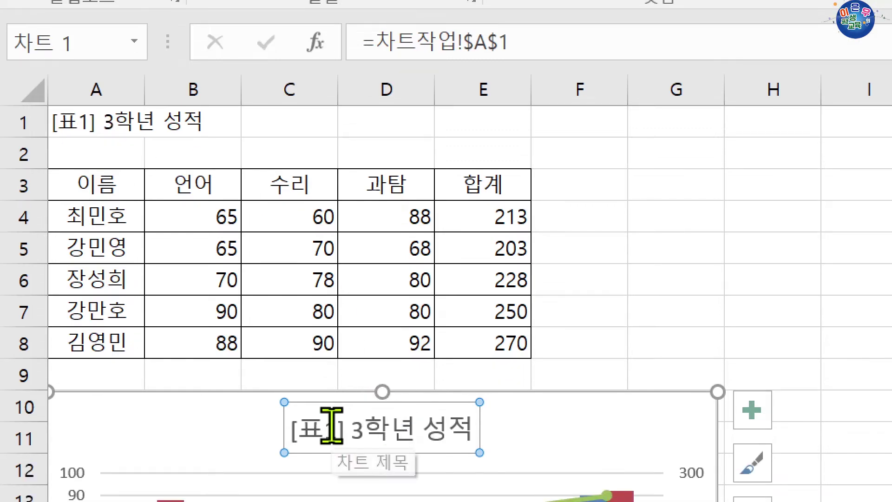
left_click(546, 405)
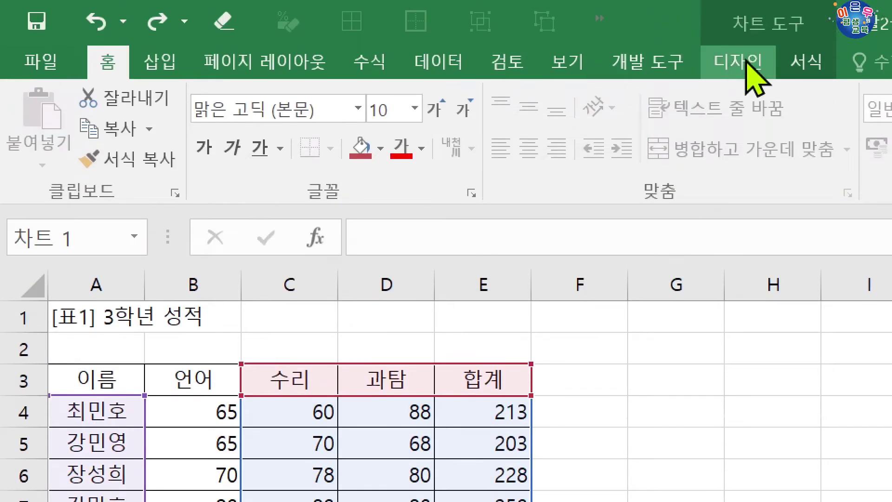
left_click(753, 70)
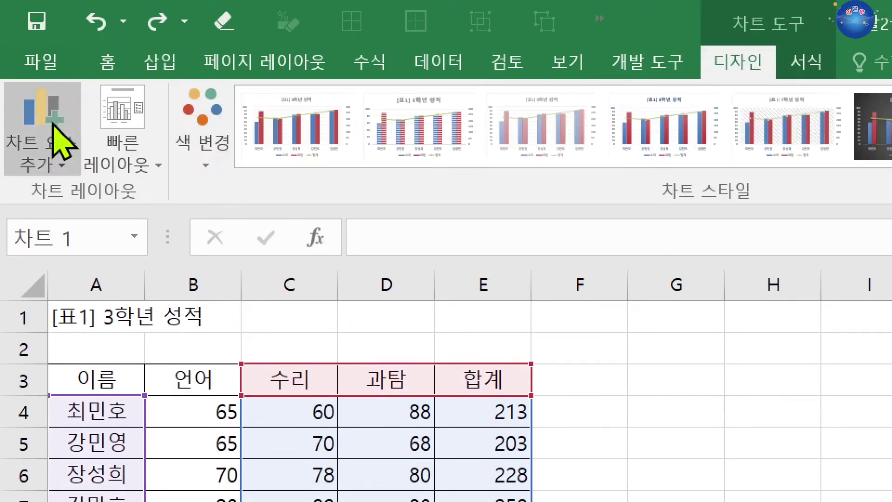
left_click(58, 142)
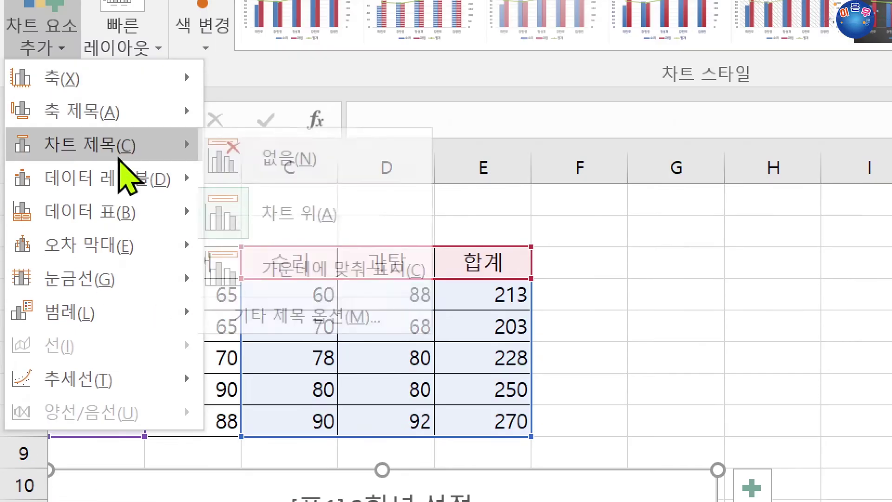
mouse_move(143, 136)
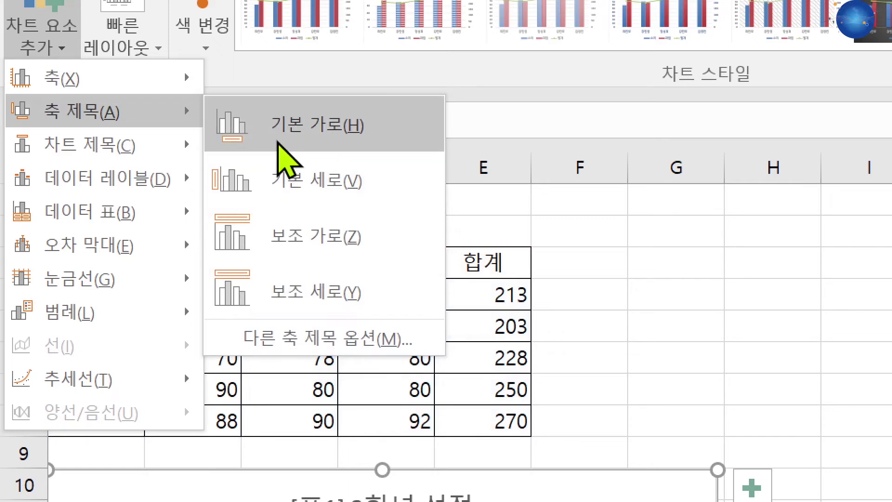
left_click(313, 139)
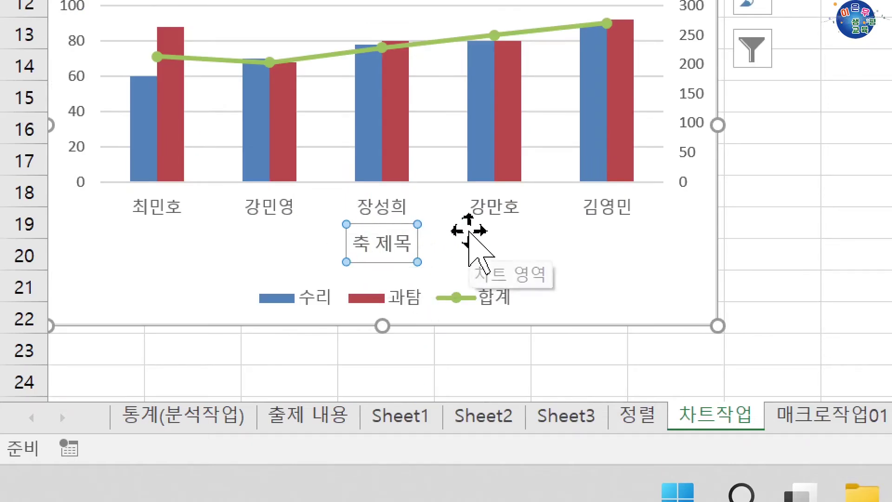
key("Delete")
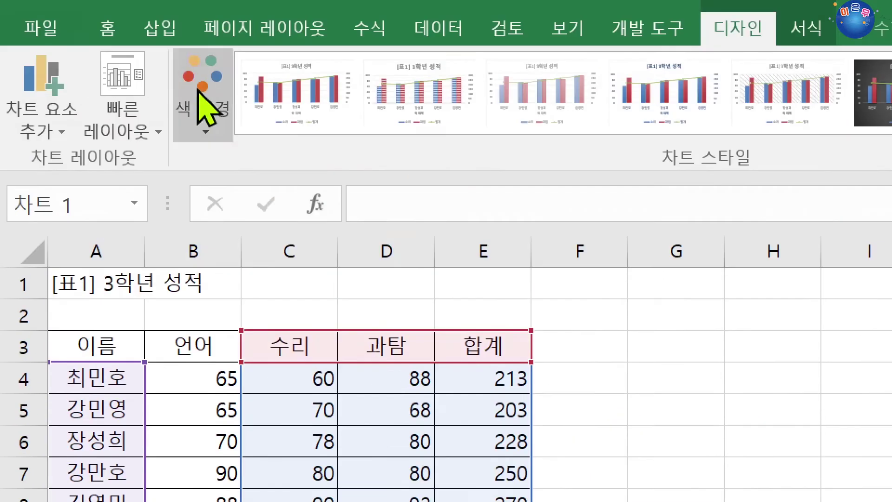
Look at the data label positions offered for the whole chart and close the list.
left_click(65, 123)
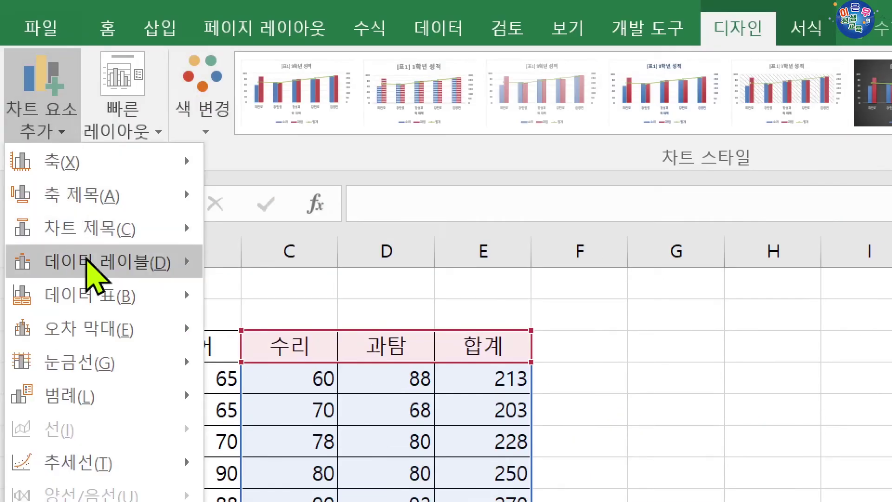
mouse_move(93, 274)
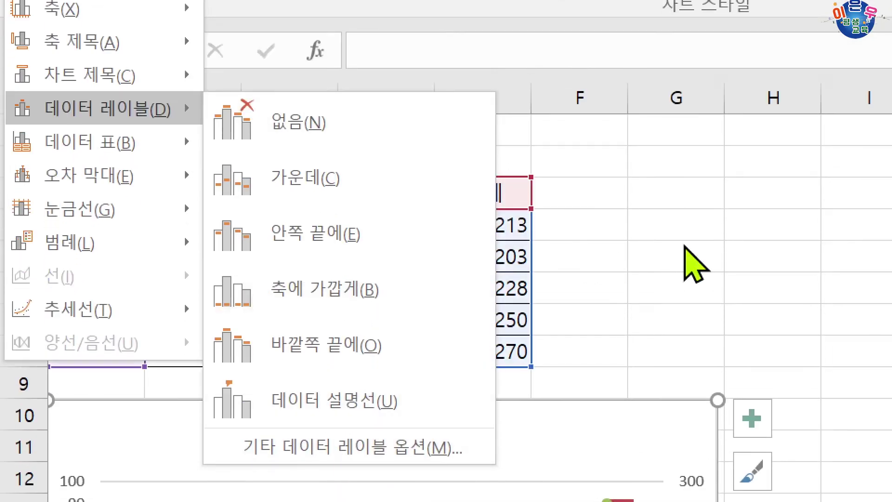
left_click(683, 323)
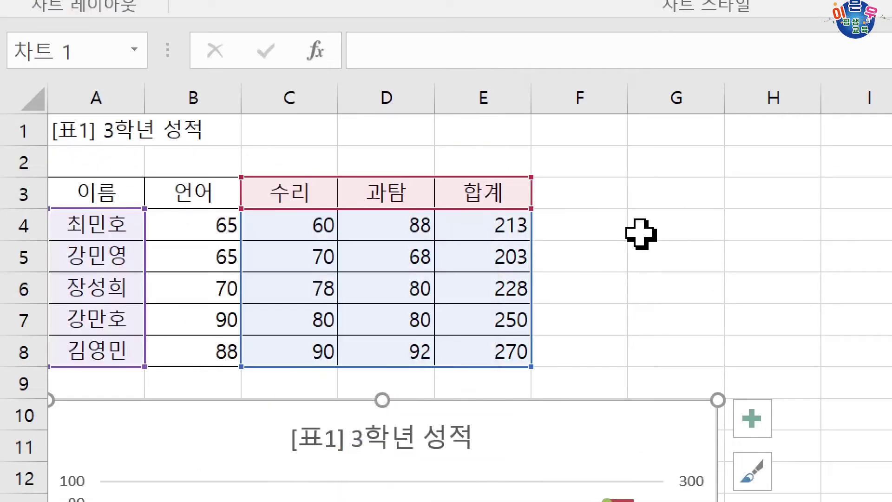
Add inside-end data labels (안쪽 끝에) to the 과탐 series, remove them again and deselect the series.
scroll(641, 233, "down", 3)
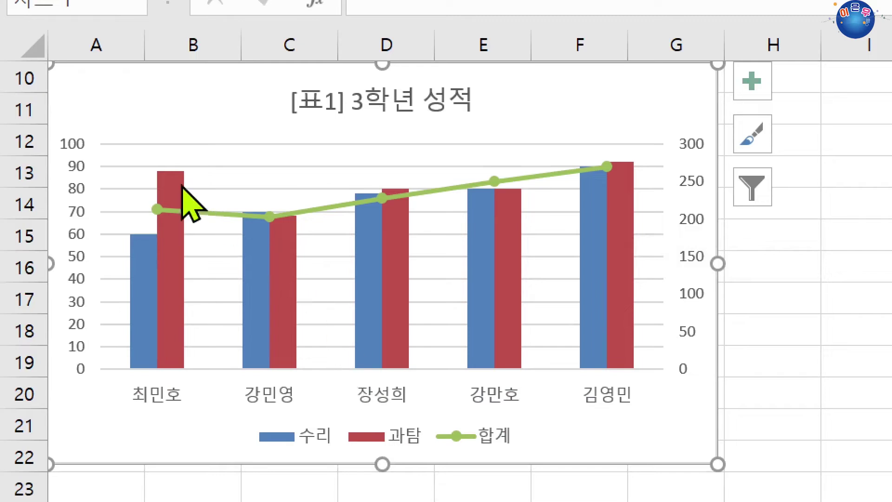
left_click(172, 183)
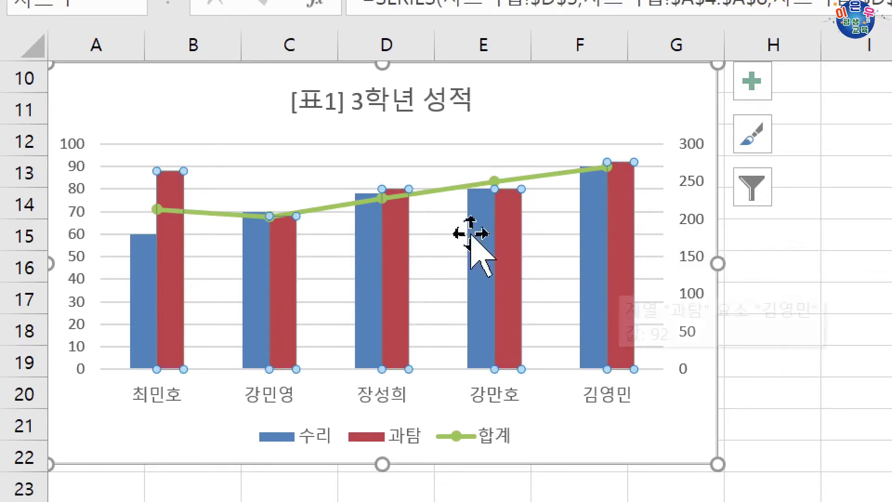
mouse_move(175, 241)
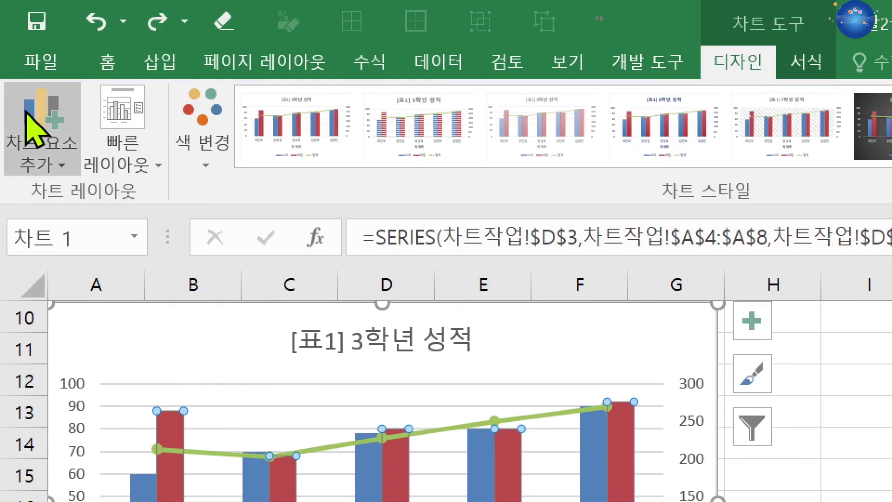
left_click(40, 123)
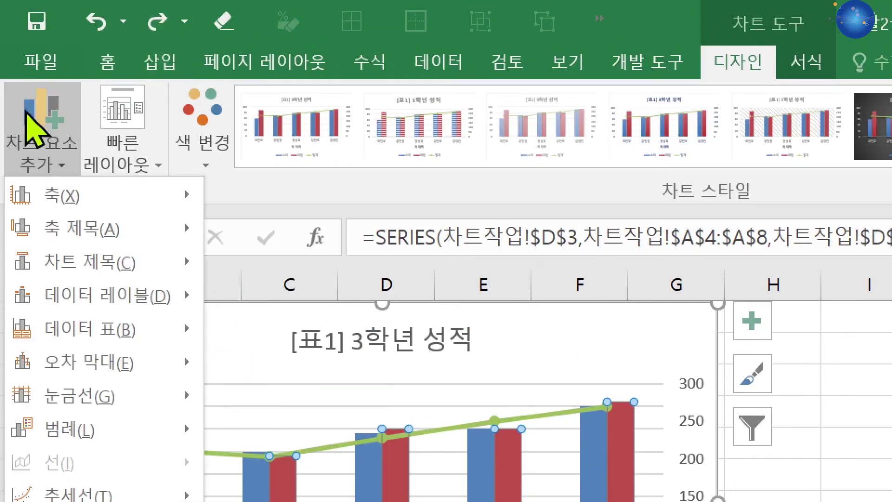
mouse_move(52, 291)
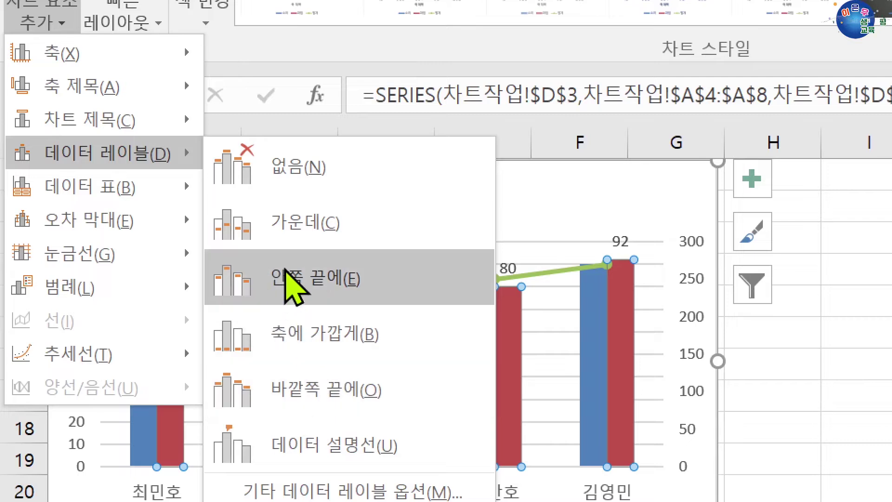
left_click(334, 283)
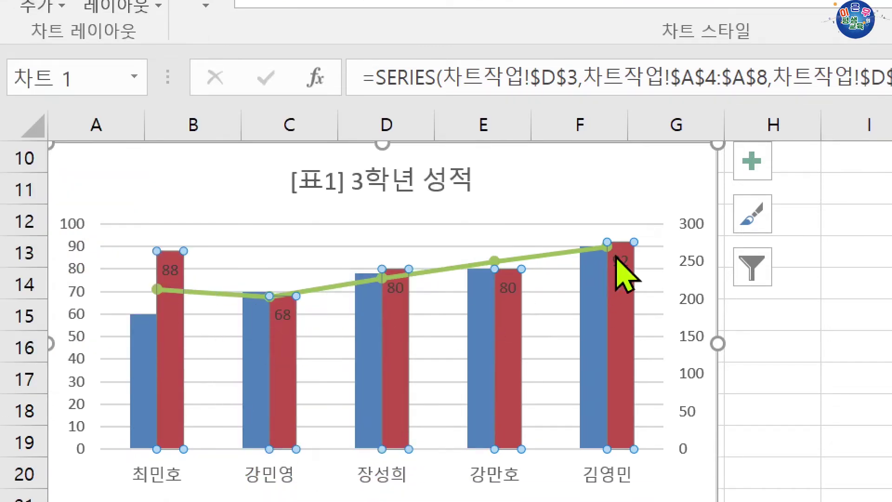
mouse_move(603, 268)
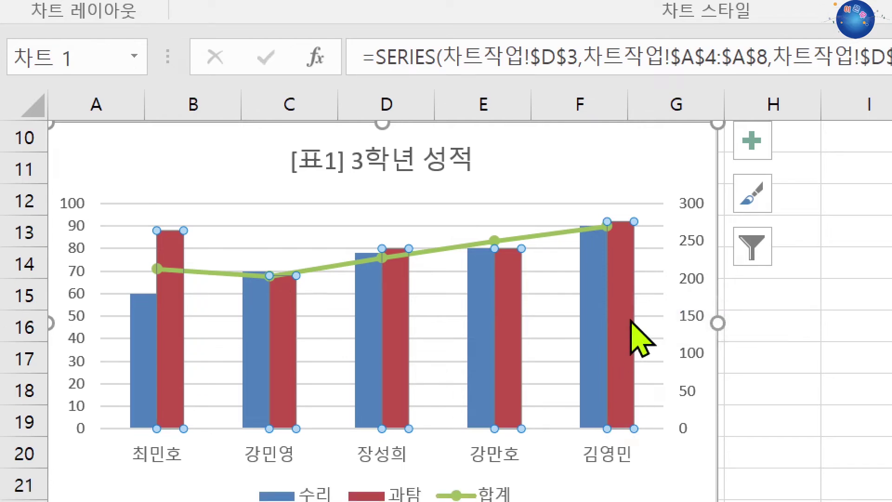
mouse_move(632, 360)
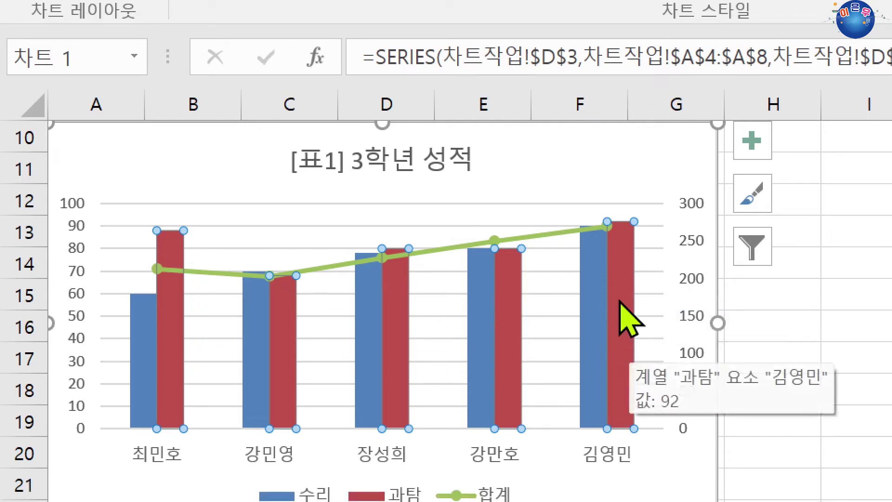
left_click(650, 185)
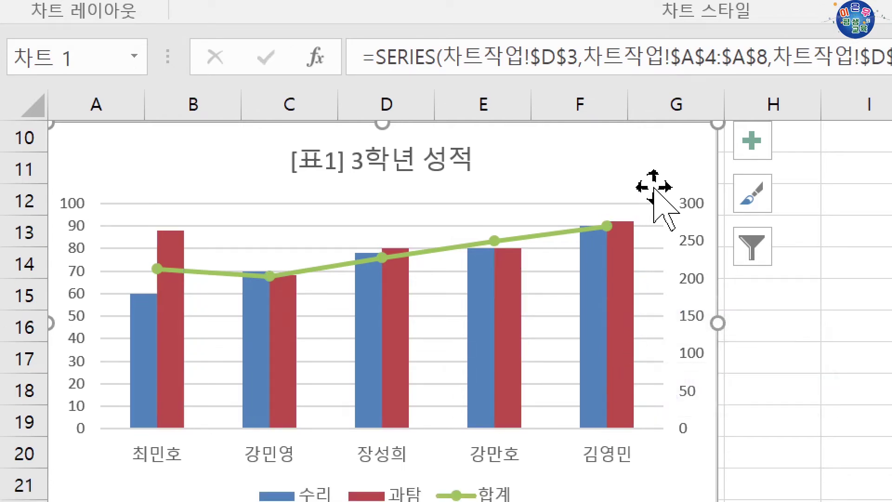
mouse_move(632, 280)
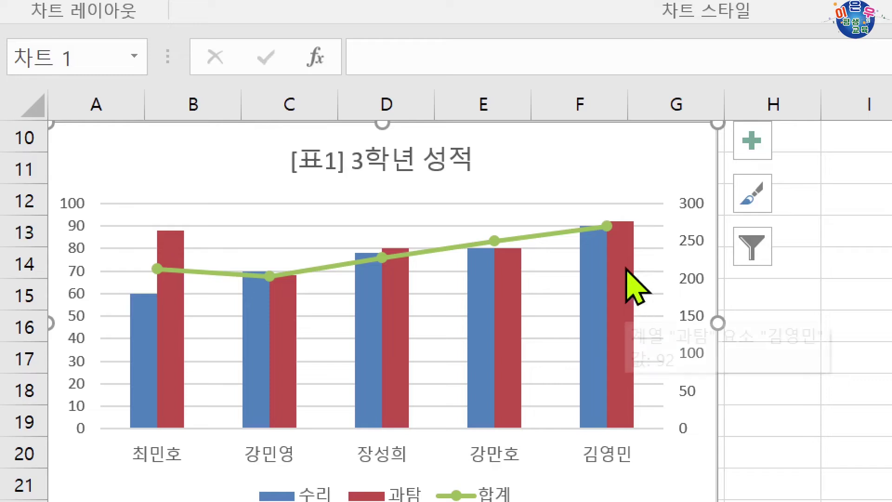
Add an inside-end data label (안쪽 끝에) to only the last student's column in the 과탐 series.
left_click(632, 279)
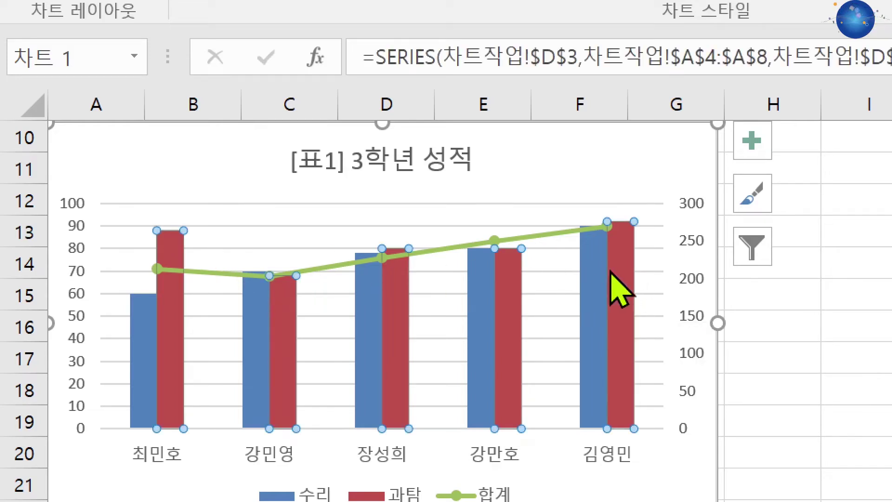
left_click(618, 274)
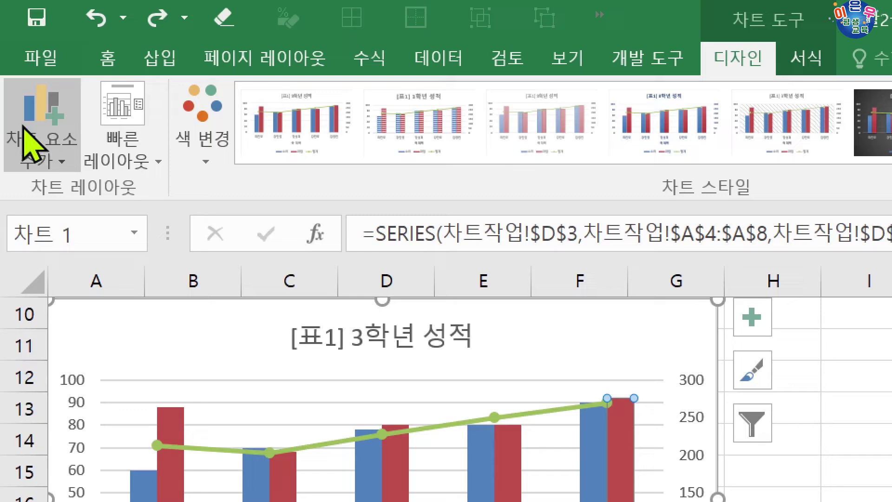
left_click(30, 139)
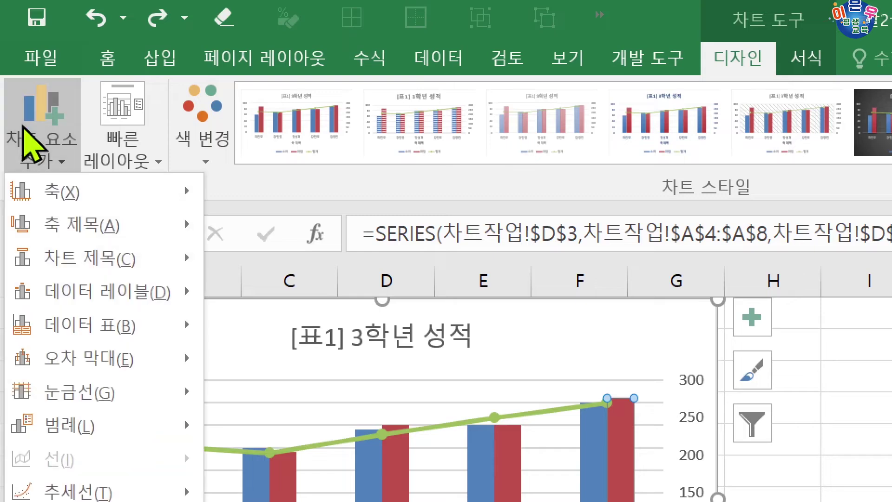
mouse_move(139, 292)
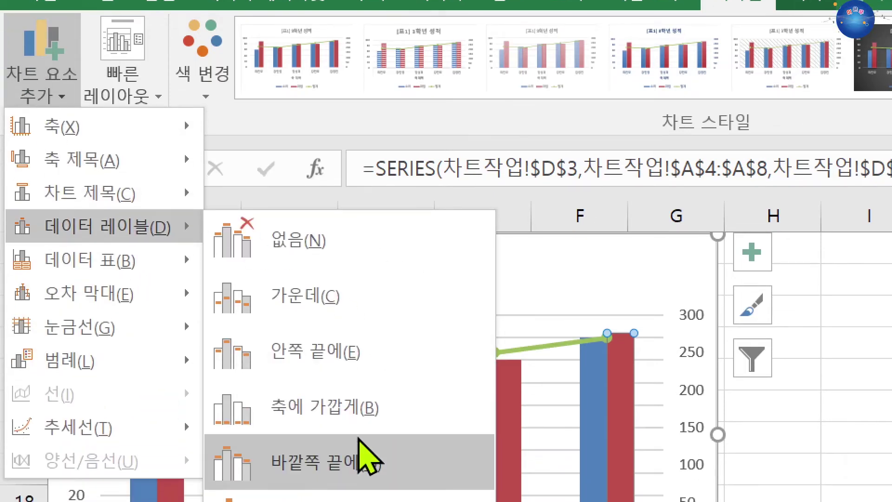
left_click(351, 346)
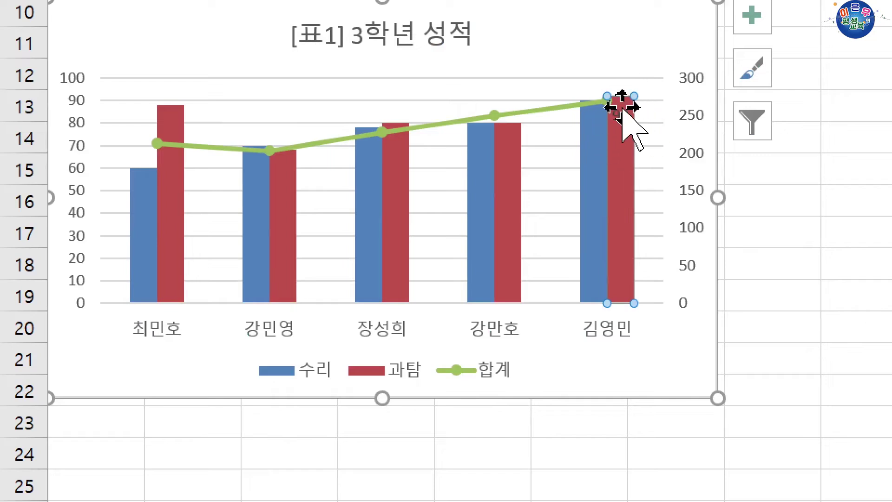
mouse_move(592, 155)
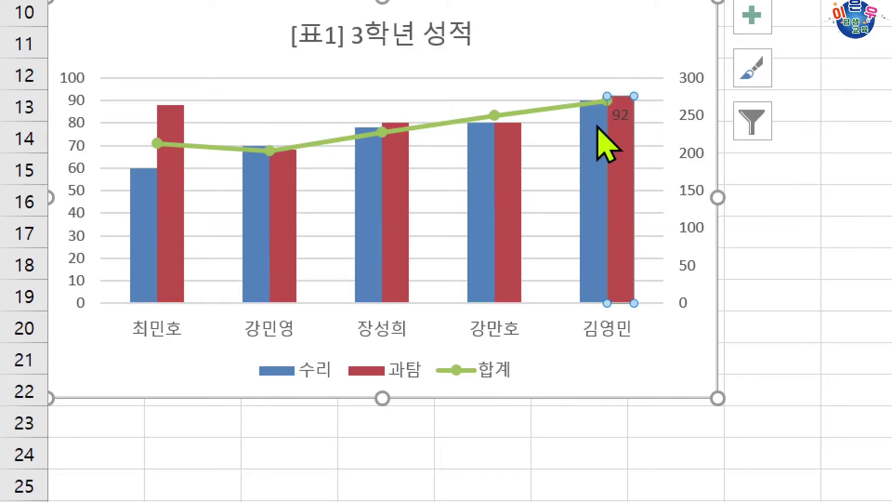
Add an inside-end data label (안쪽 끝에) to only the last student's column in the 수리 series.
left_click(598, 129)
left_click(598, 129)
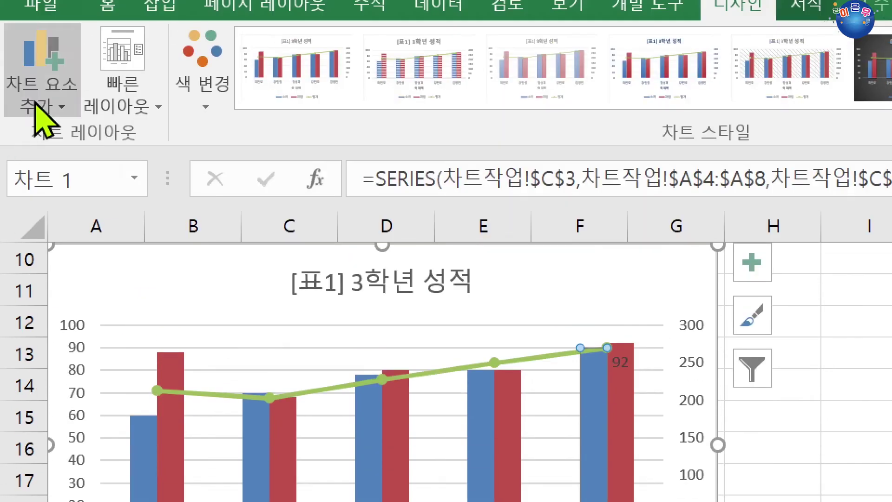
left_click(40, 122)
mouse_move(88, 242)
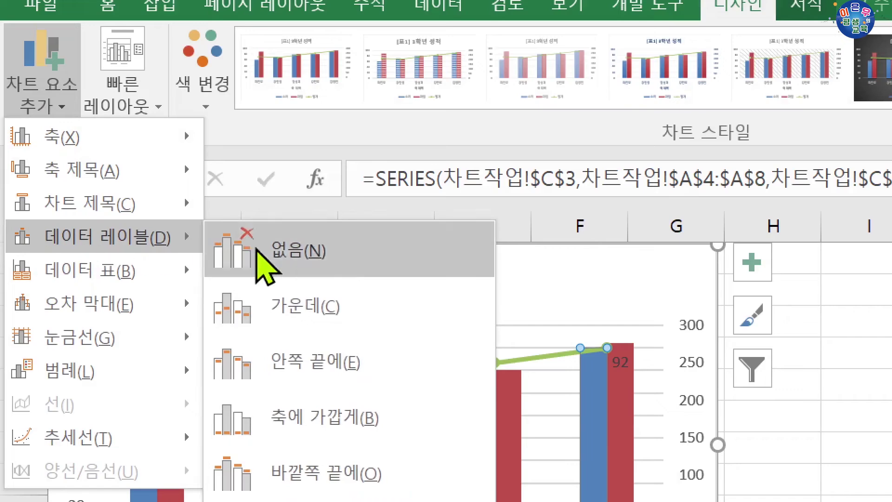
left_click(349, 393)
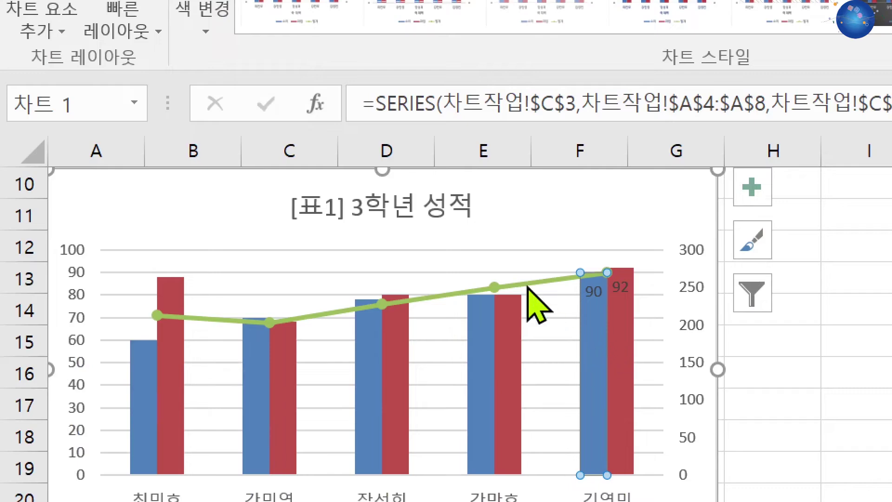
Add data labels above the points (위쪽) for the whole 합계 line series.
left_click(495, 288)
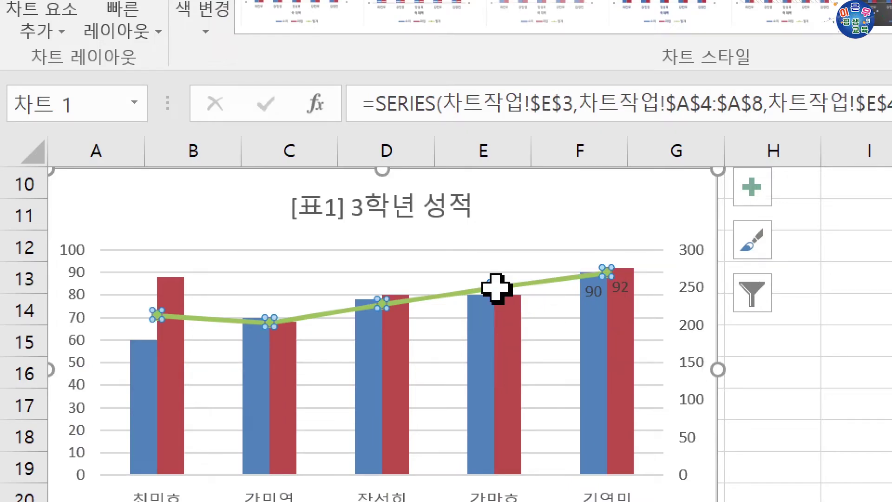
left_click(508, 289)
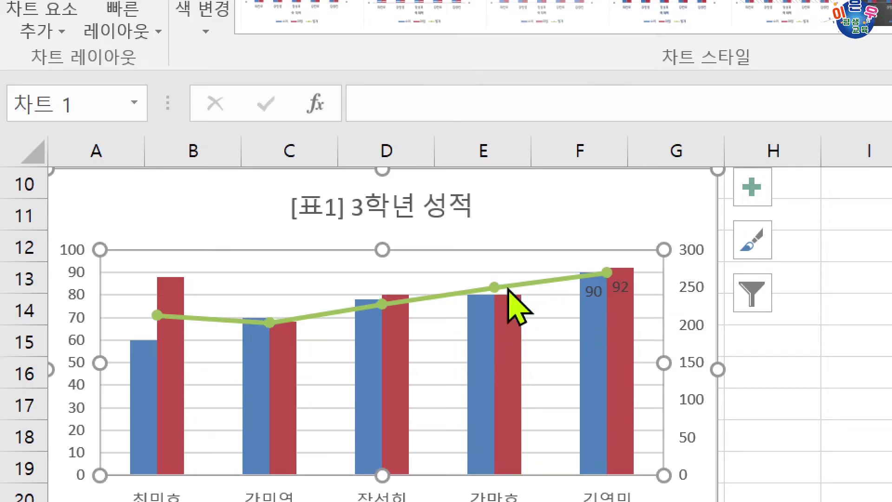
left_click(494, 287)
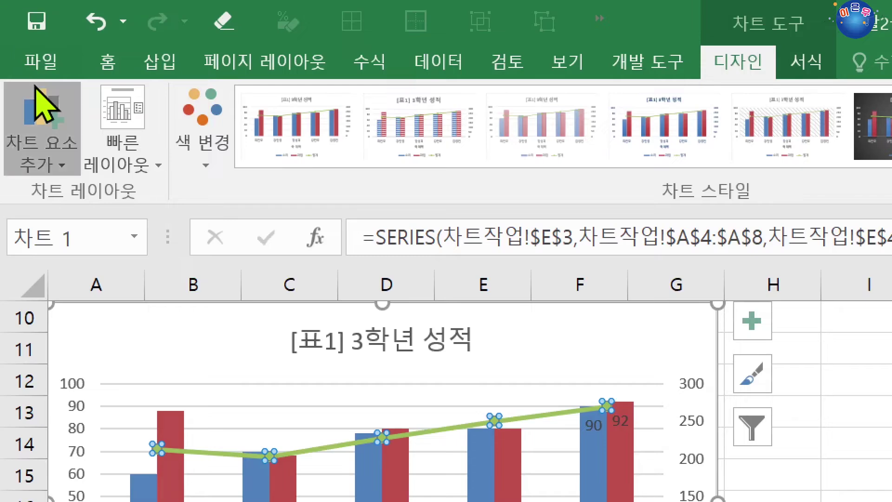
left_click(41, 14)
mouse_move(153, 283)
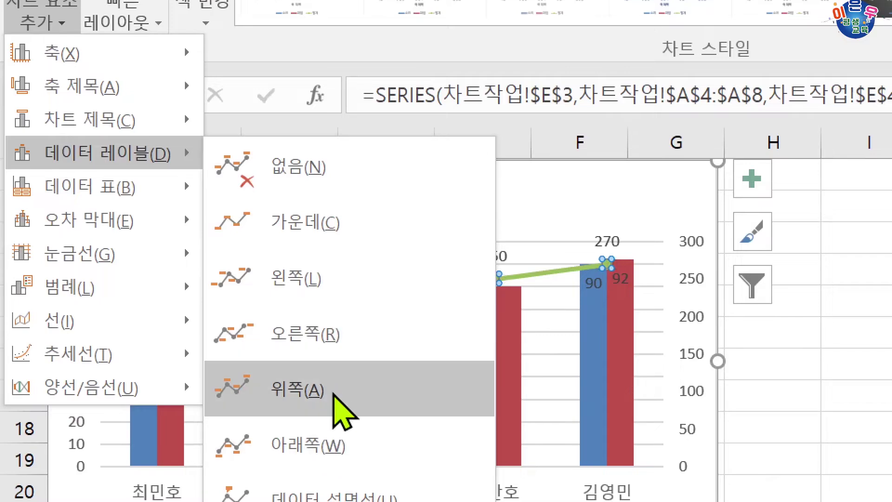
left_click(341, 409)
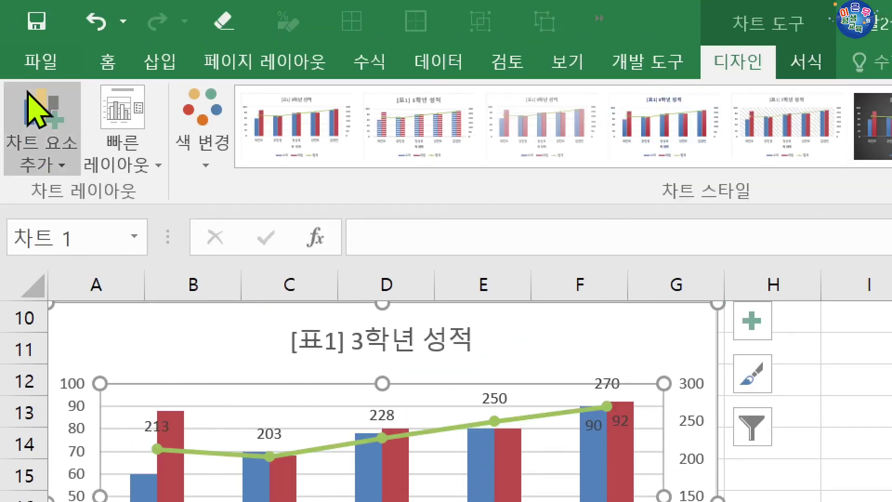
Look through the data table (데이터 표) and gridline (눈금선) options for the chart without keeping any change.
left_click(43, 116)
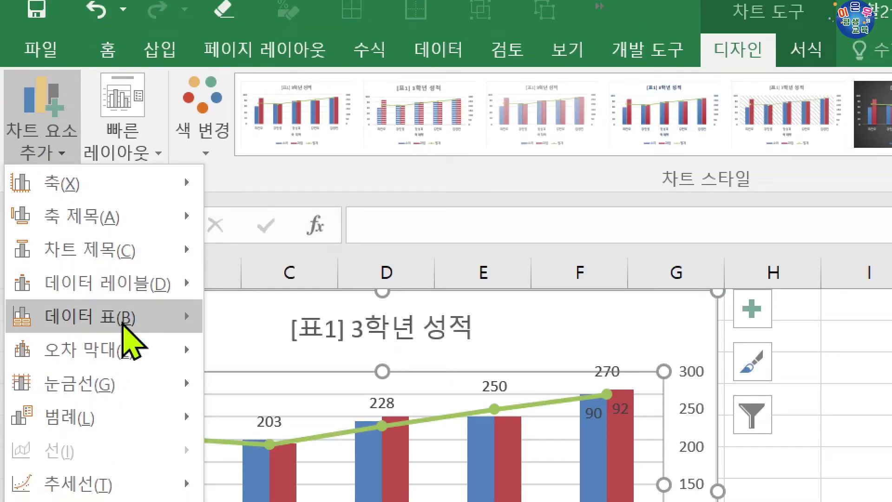
mouse_move(123, 335)
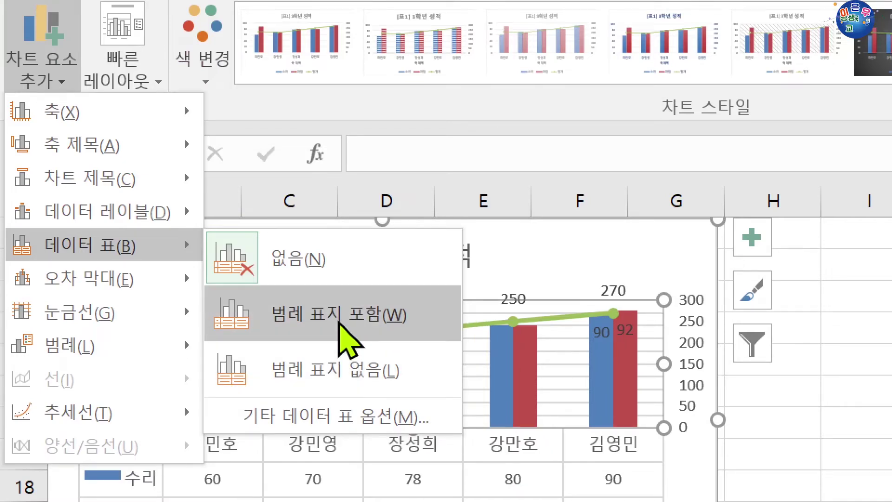
left_click(357, 372)
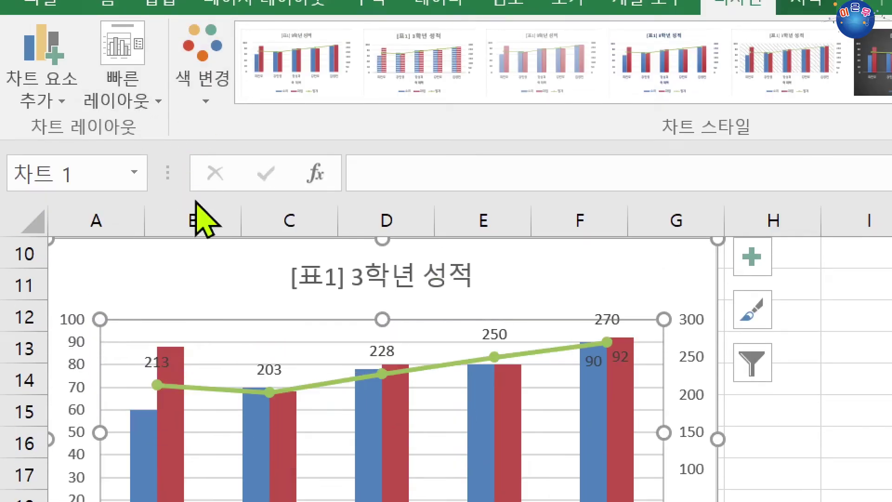
left_click(42, 93)
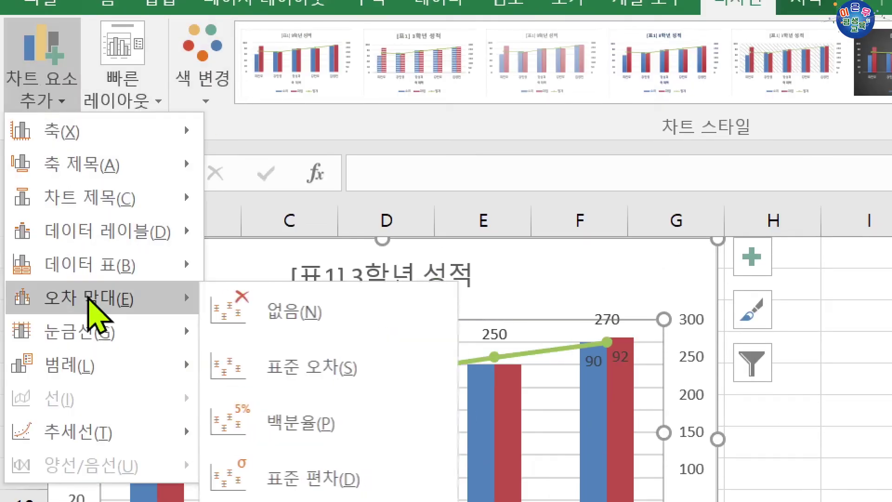
mouse_move(115, 338)
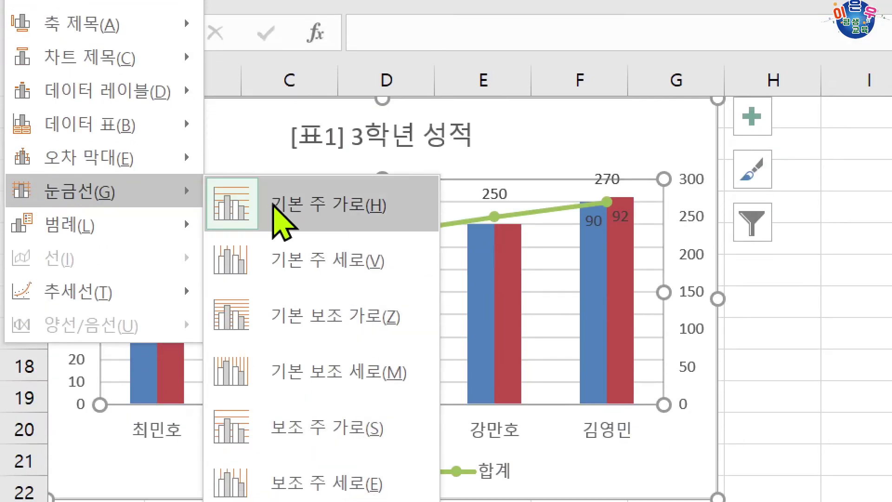
left_click(511, 237)
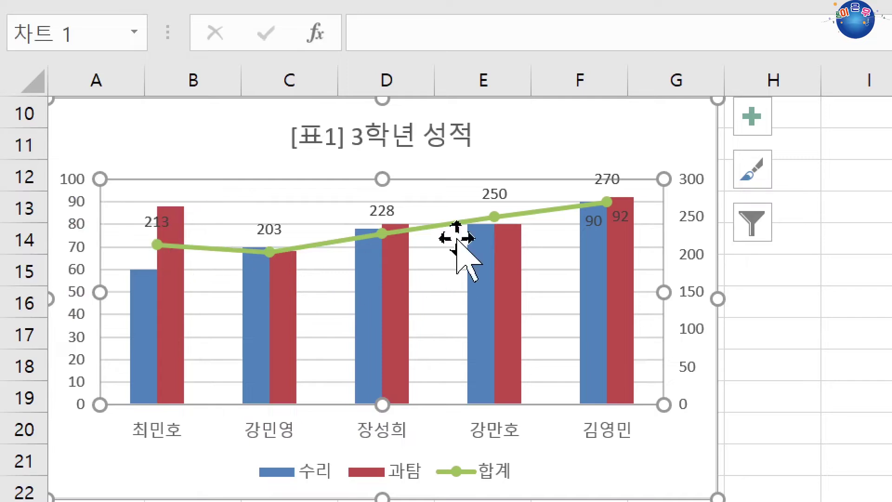
Hide the chart's horizontal major gridlines by formatting their line as none (선 없음).
left_click(316, 201)
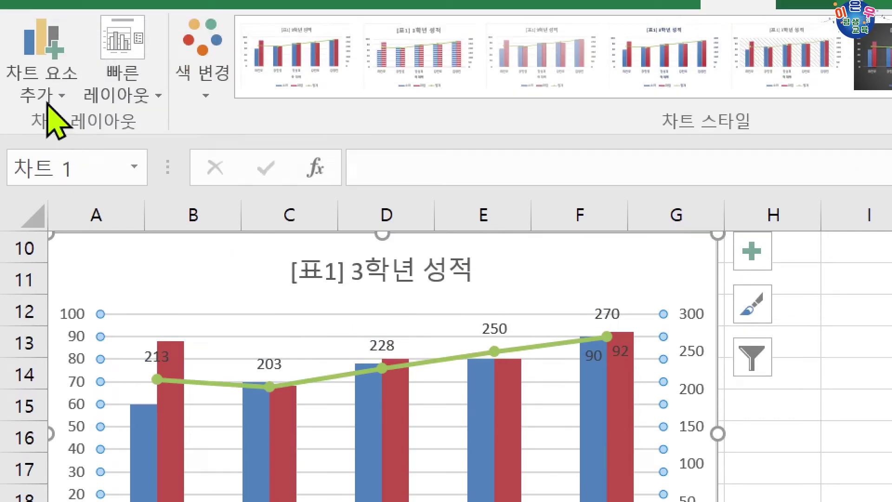
left_click(39, 91)
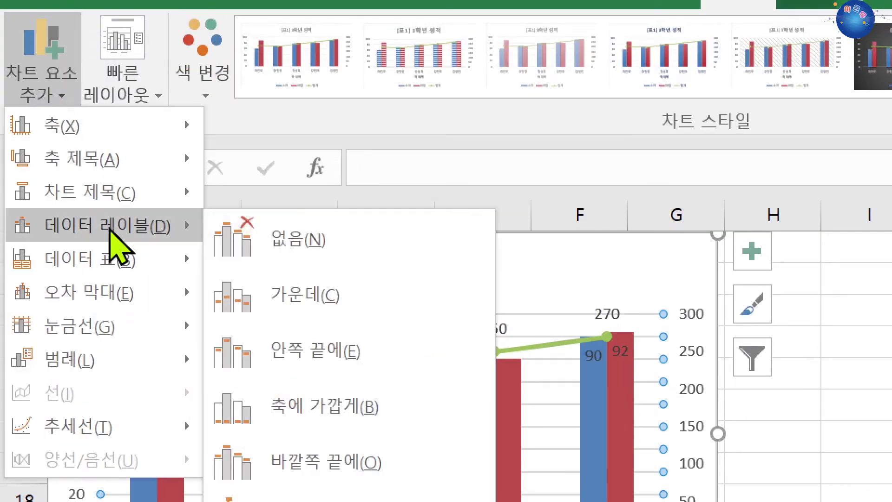
mouse_move(114, 337)
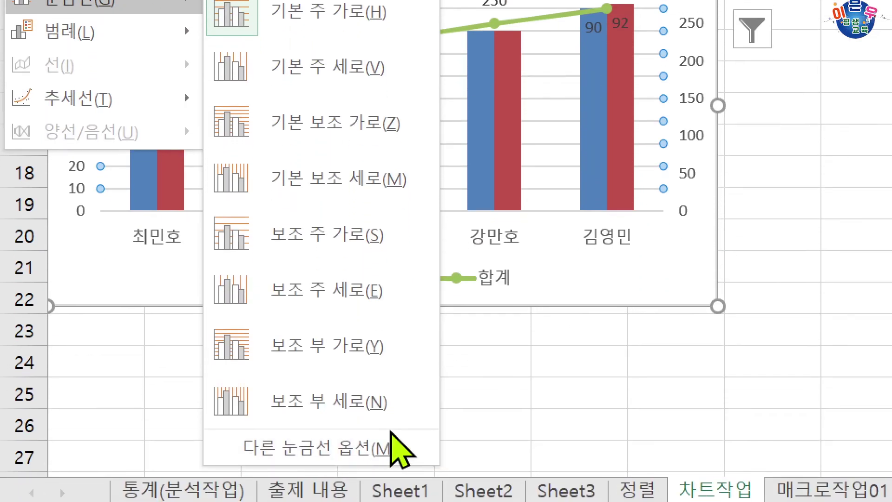
left_click(394, 441)
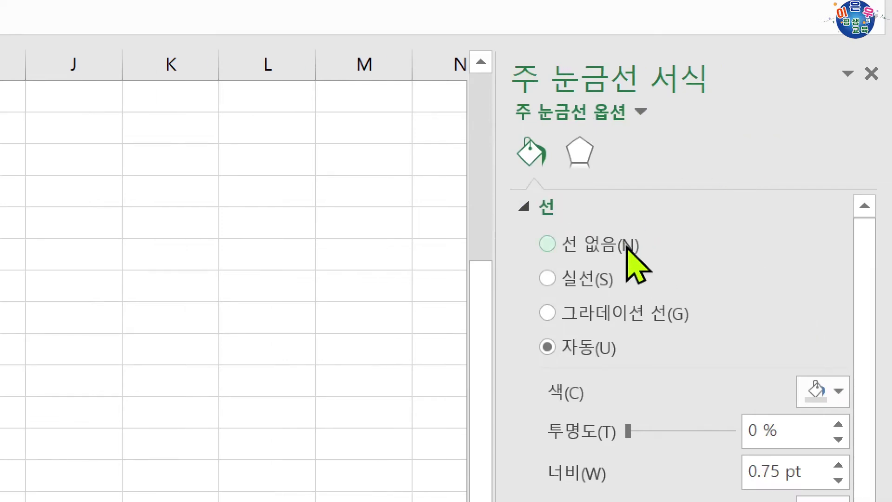
left_click(687, 249)
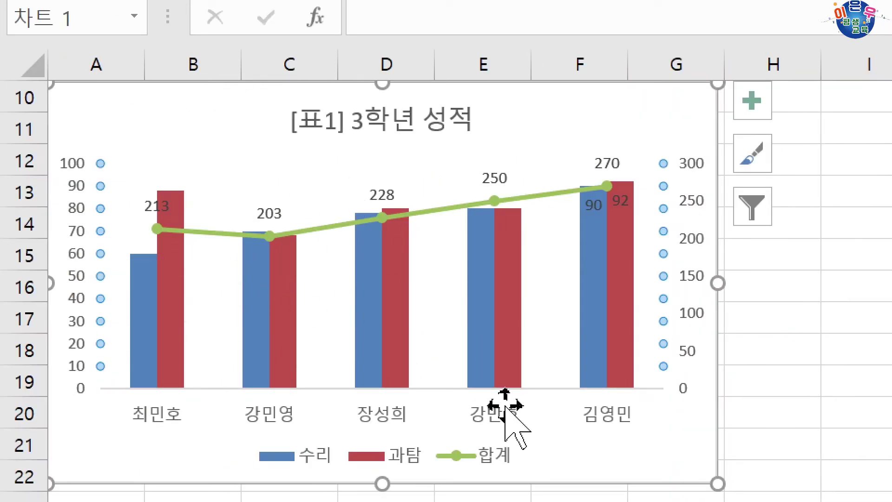
left_click(604, 434)
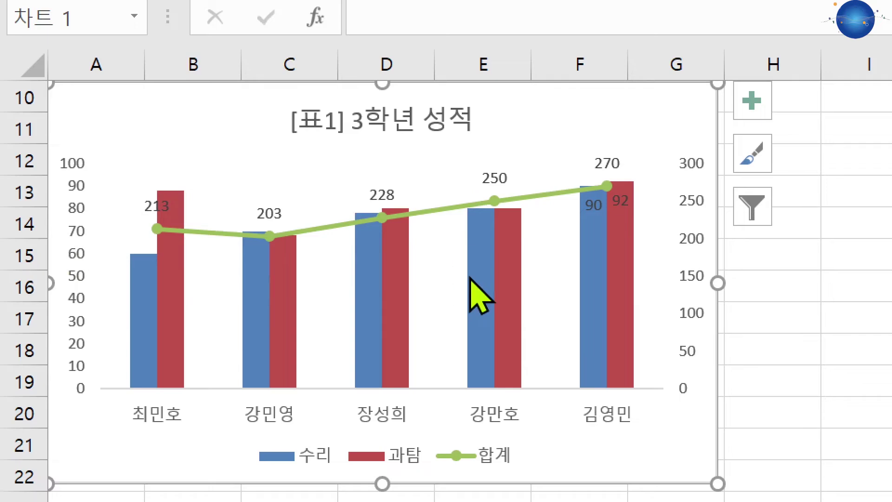
Format the major gridlines as no line (선 없음) once more and return them to automatic (자동).
left_click(180, 251)
double_click(384, 188)
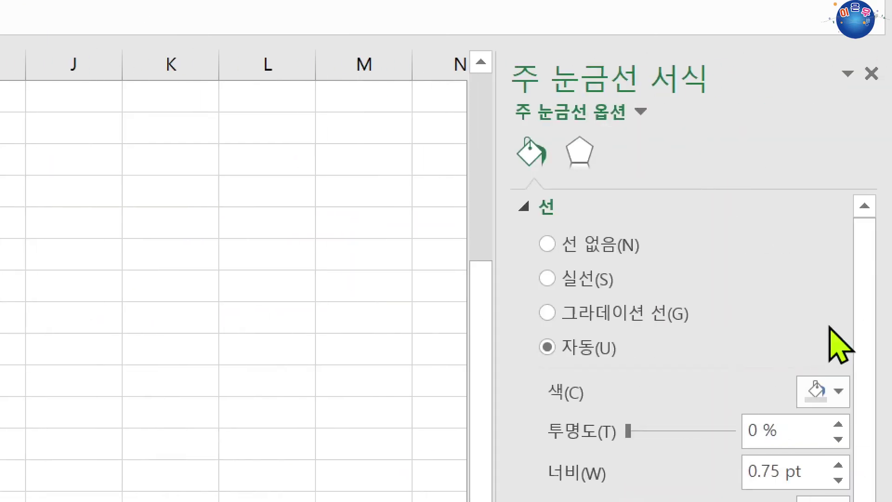
left_click(606, 246)
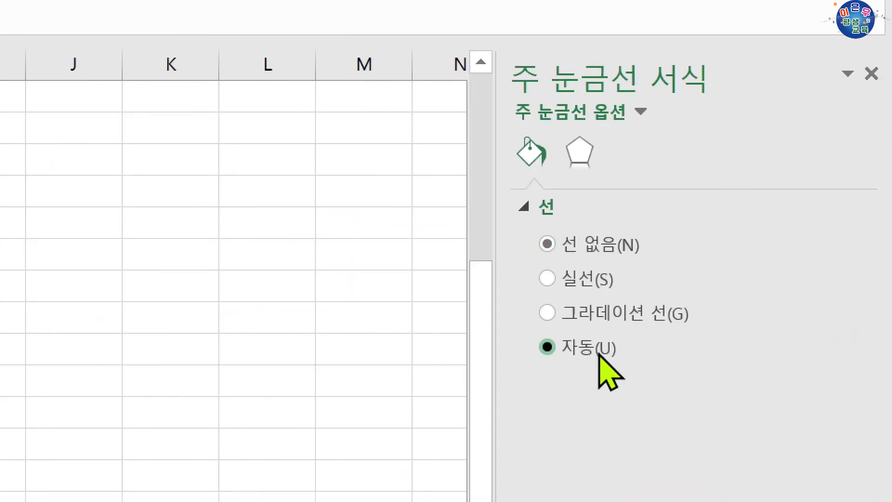
left_click(599, 353)
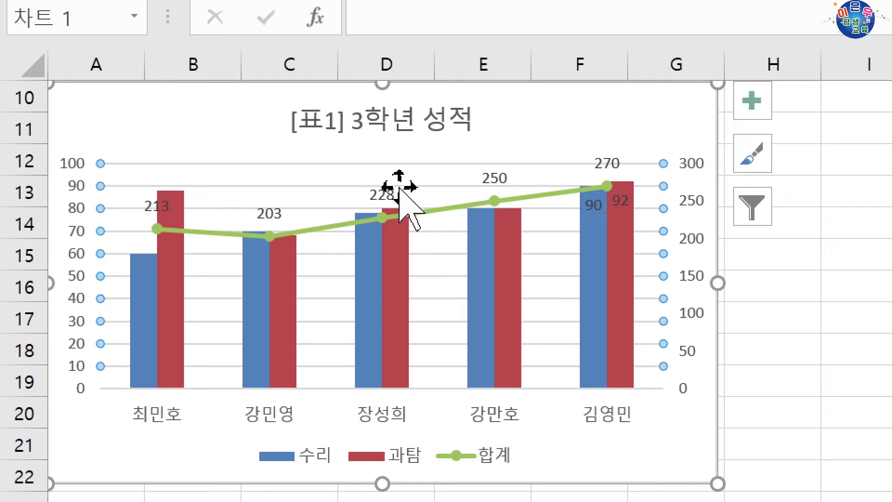
left_click(470, 139)
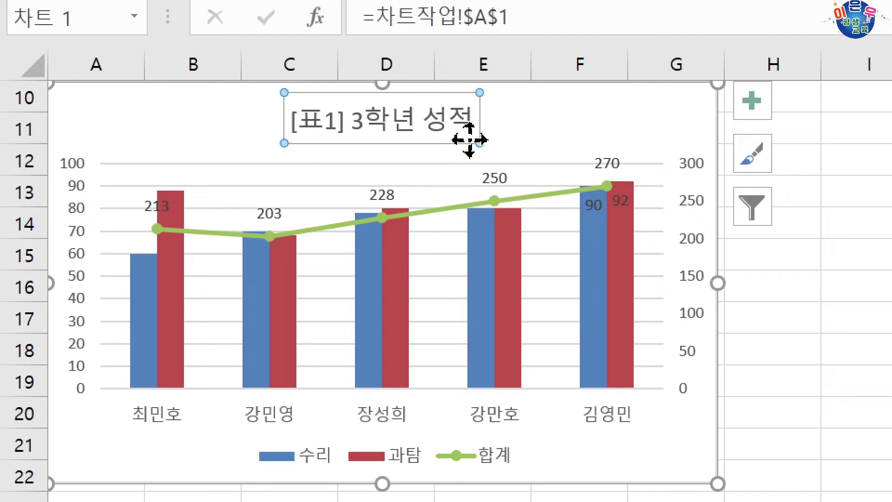
Delete the chart's horizontal major gridlines and undo the deletion.
left_click(491, 162)
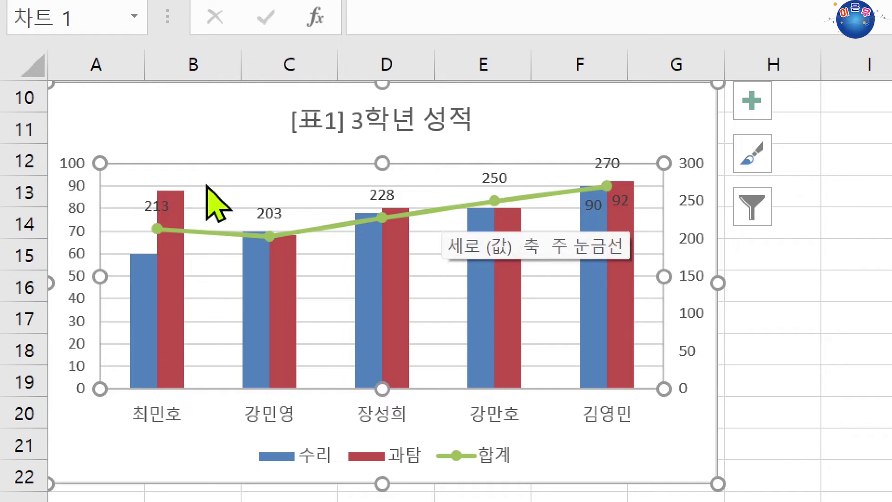
left_click(447, 187)
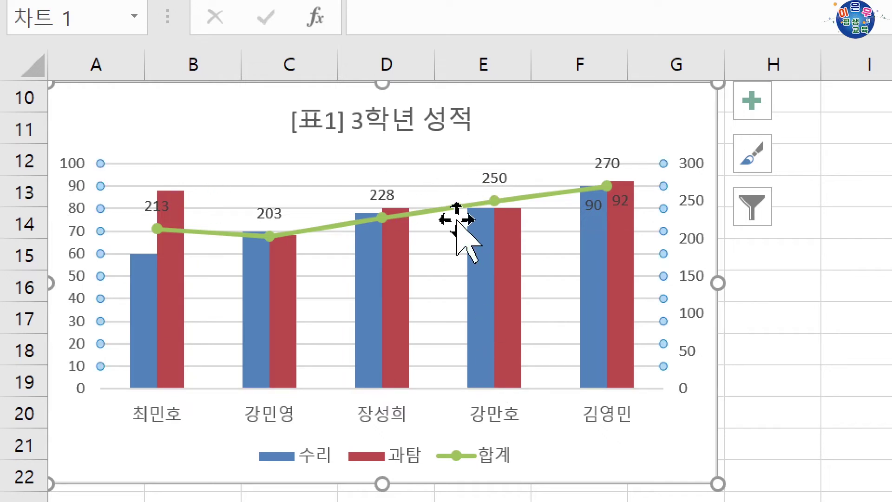
key("Delete")
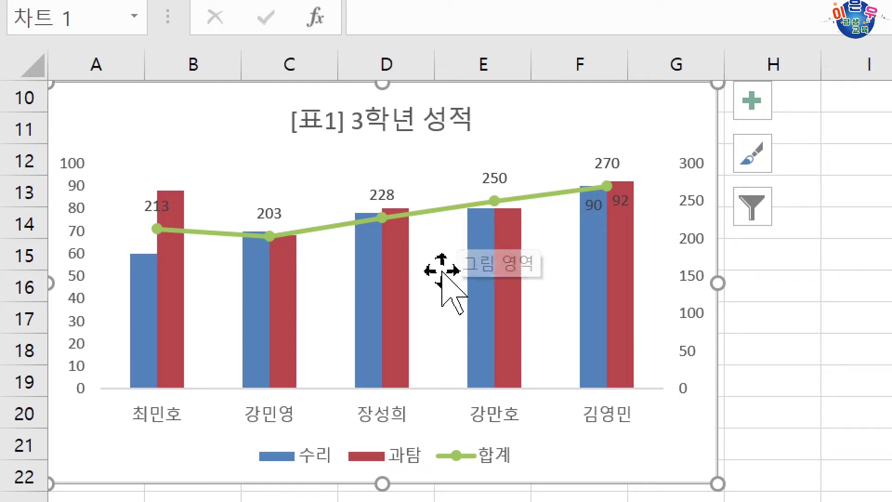
key("ctrl+z")
left_click(484, 135)
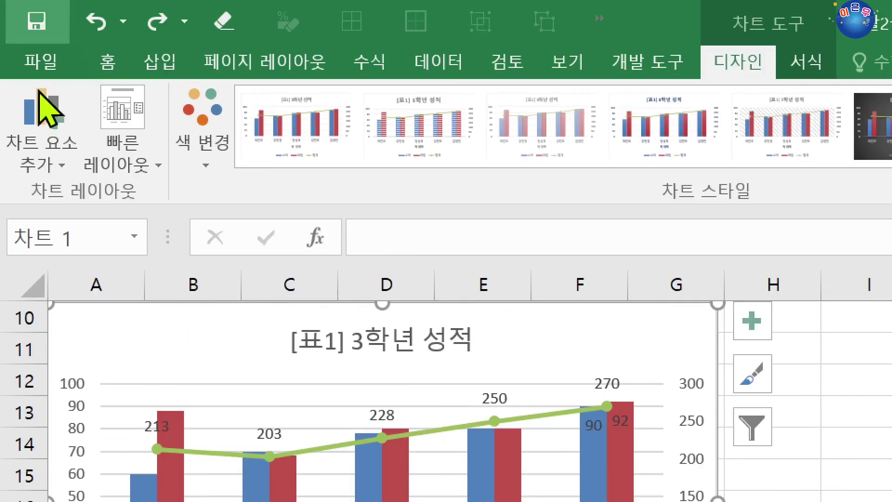
Look through the chart's legend (범례) options and place the legend on the right (오른쪽).
left_click(35, 165)
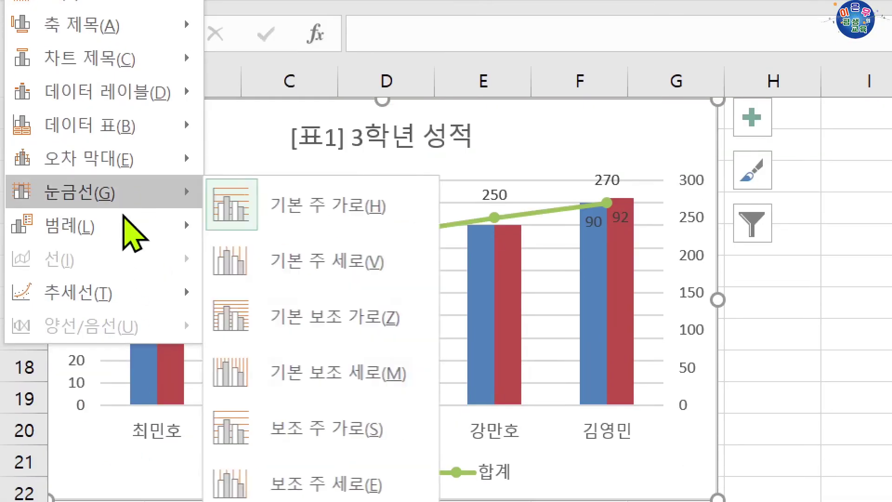
mouse_move(126, 418)
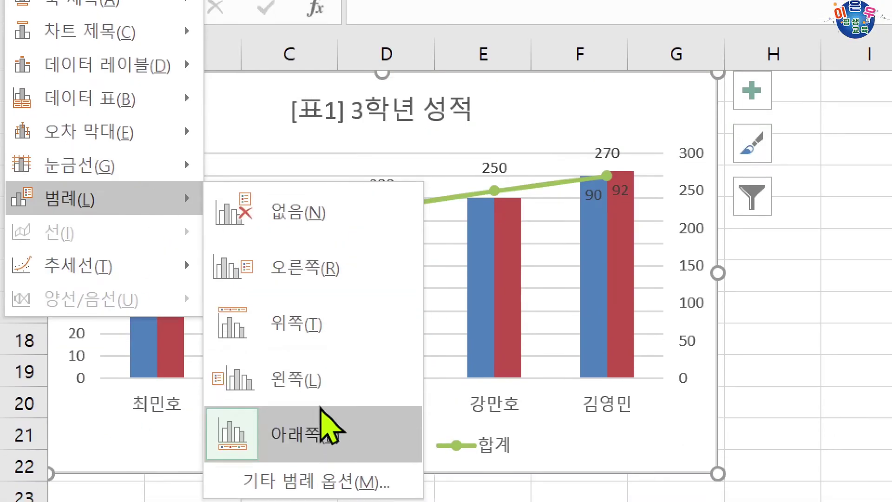
left_click(578, 444)
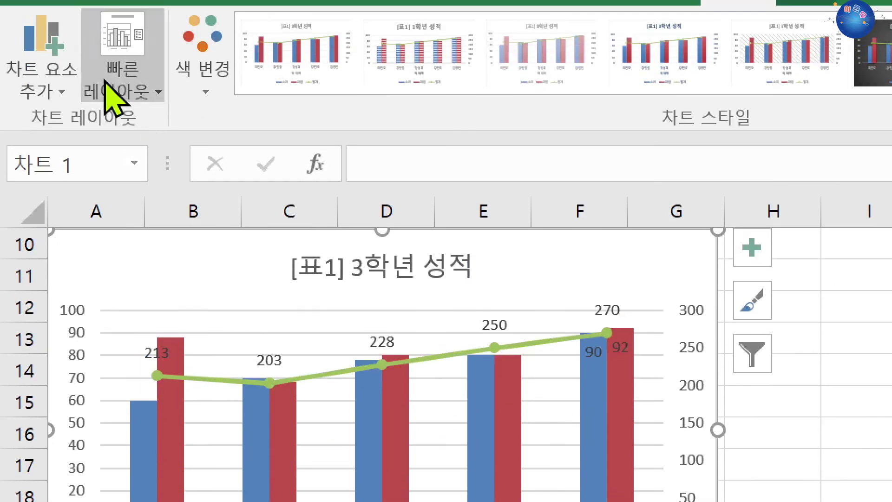
left_click(72, 83)
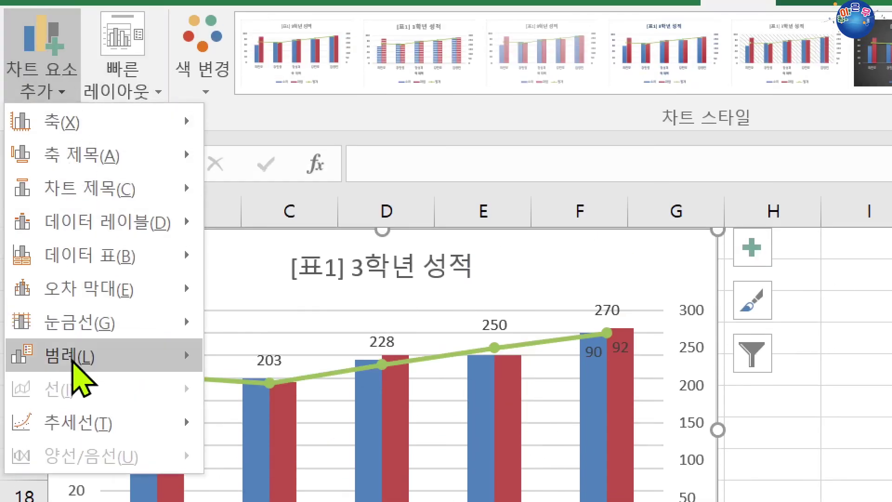
mouse_move(97, 364)
left_click(342, 424)
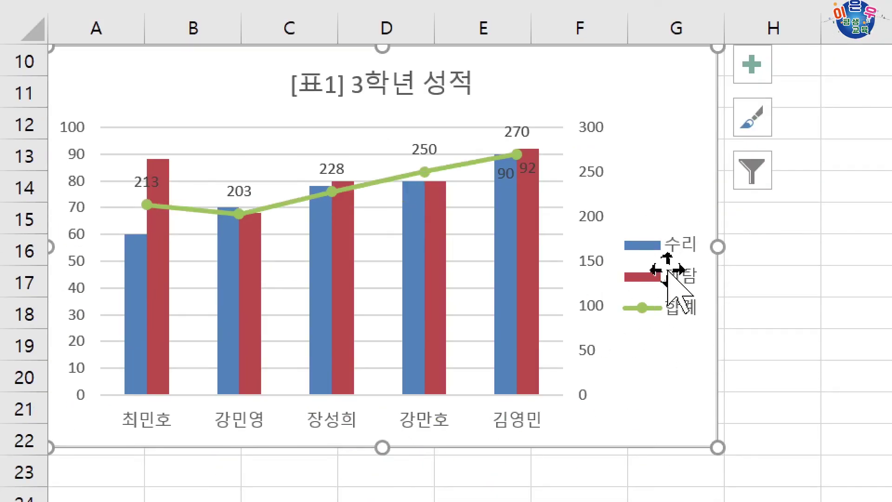
Delete the chart's legend and add it again below the plot with the bottom (아래쪽) placement.
left_click(649, 278)
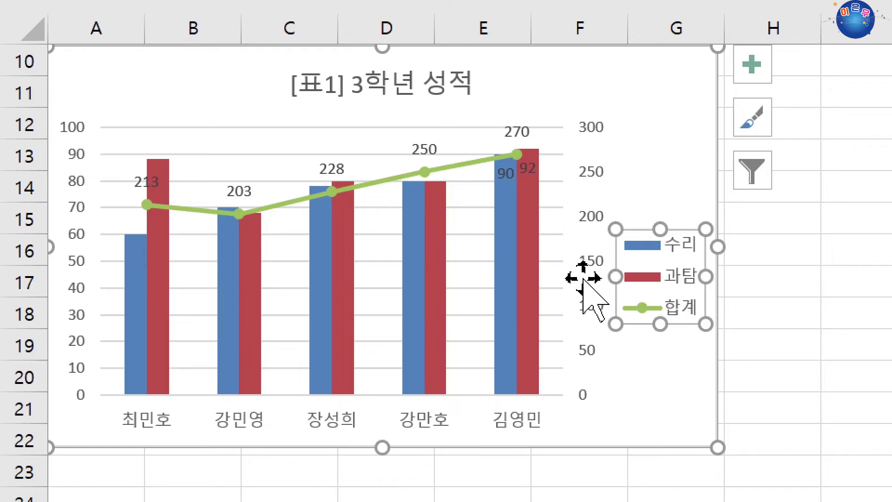
key("Delete")
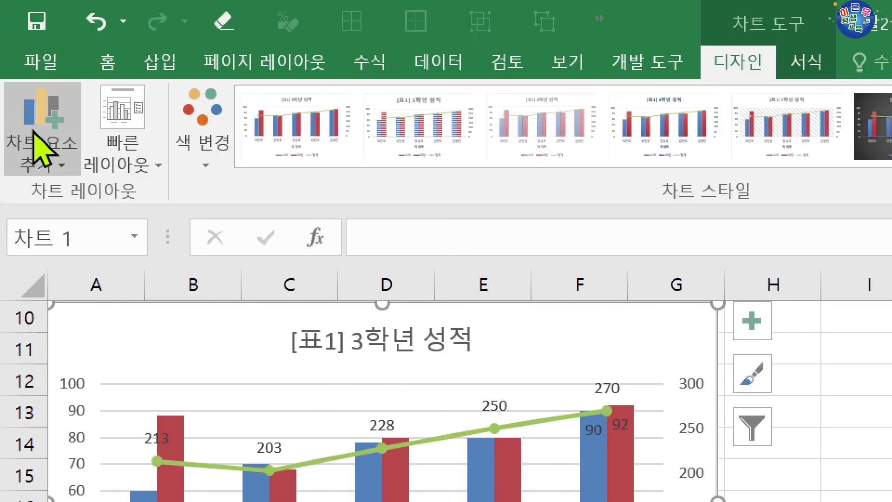
left_click(41, 148)
mouse_move(90, 428)
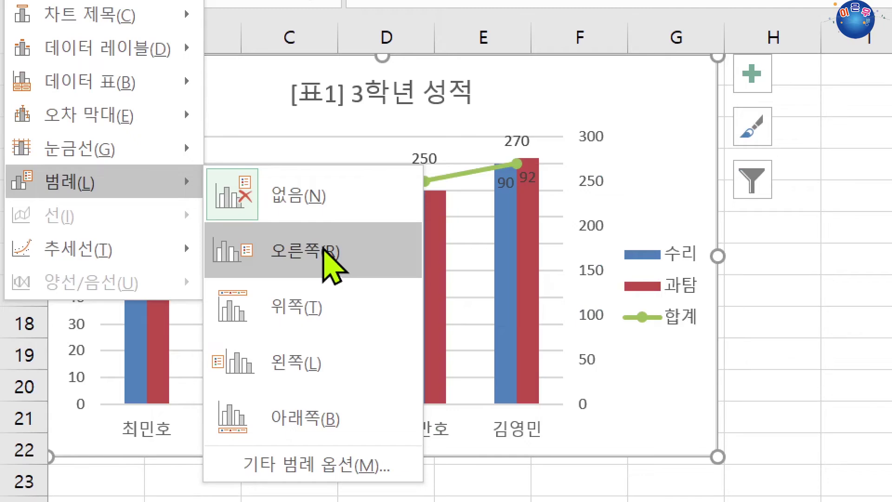
left_click(362, 404)
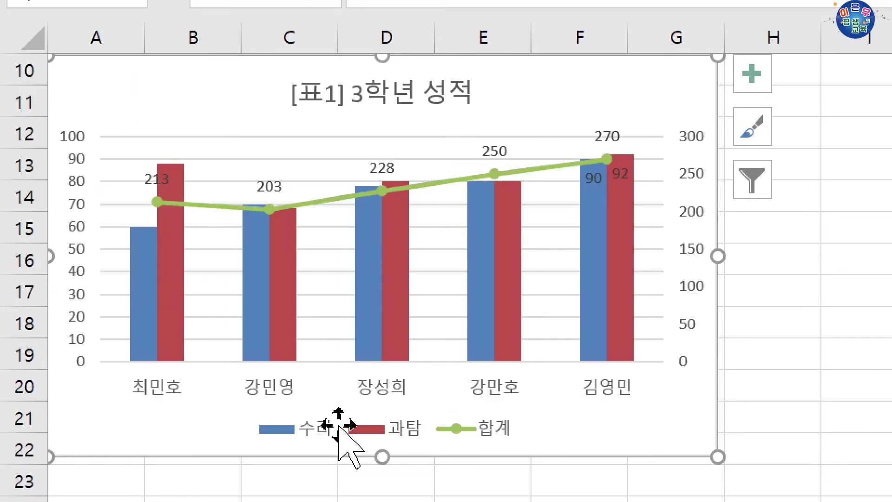
left_click(338, 425)
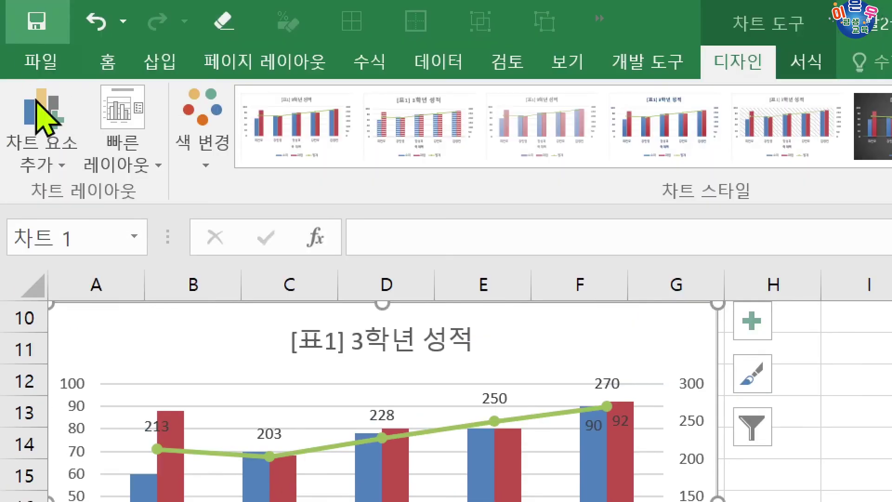
left_click(60, 149)
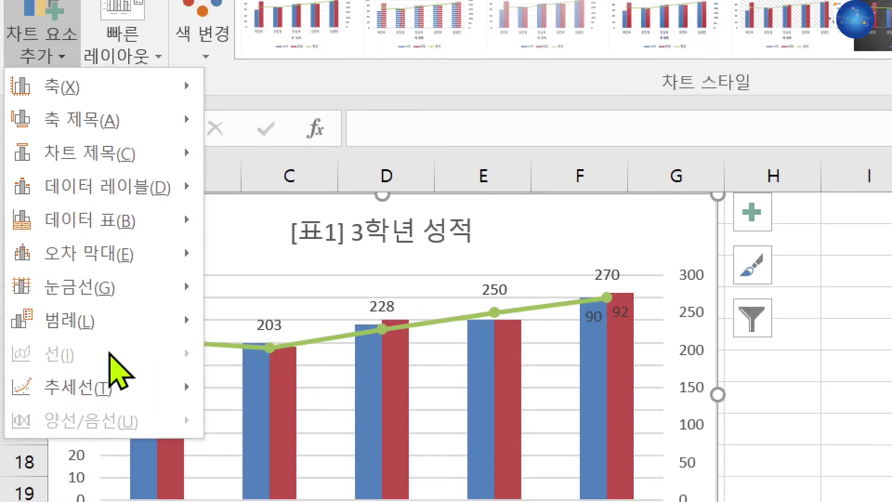
left_click(255, 243)
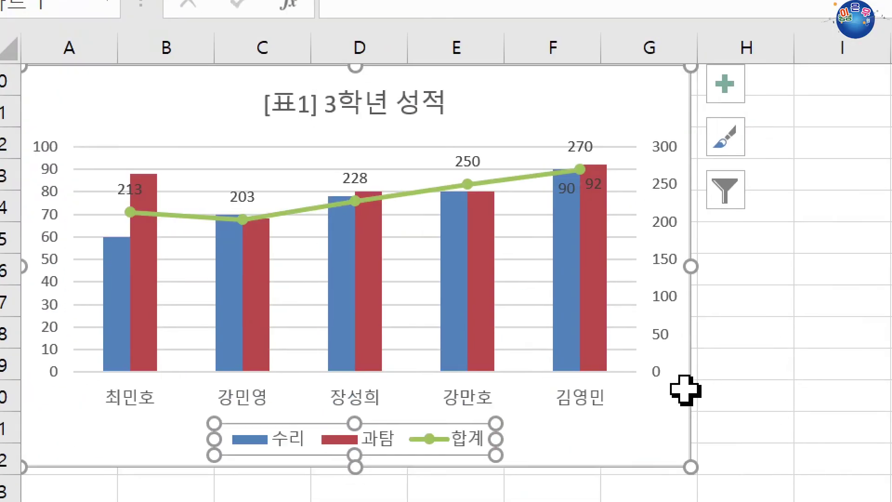
left_click(650, 445)
left_click(740, 396)
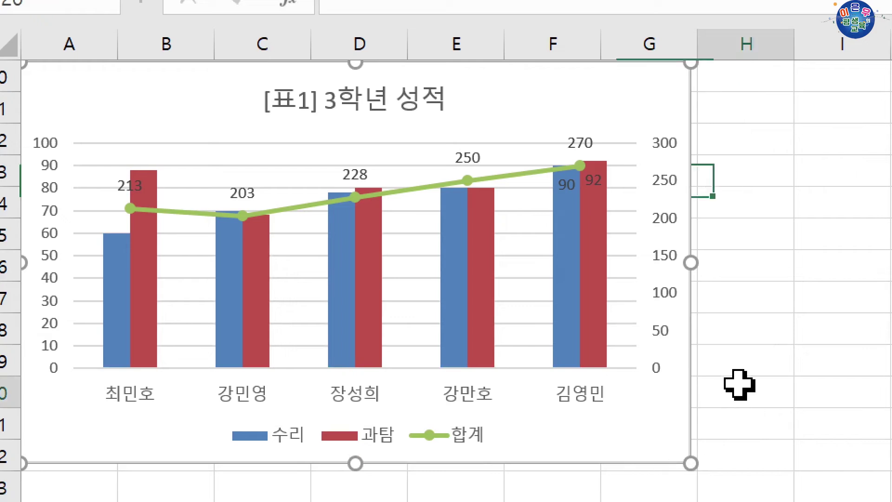
Open the chart area formatting settings (차트 영역 서식) for the grade chart.
right_click(541, 108)
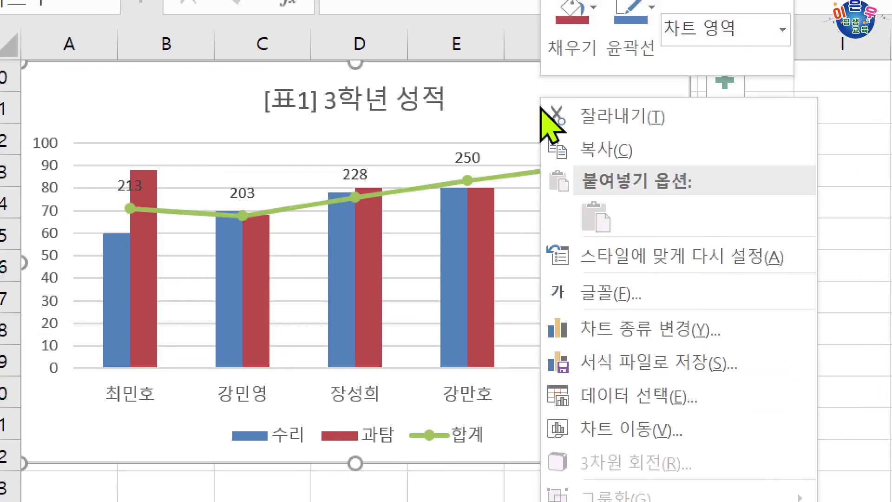
double_click(477, 109)
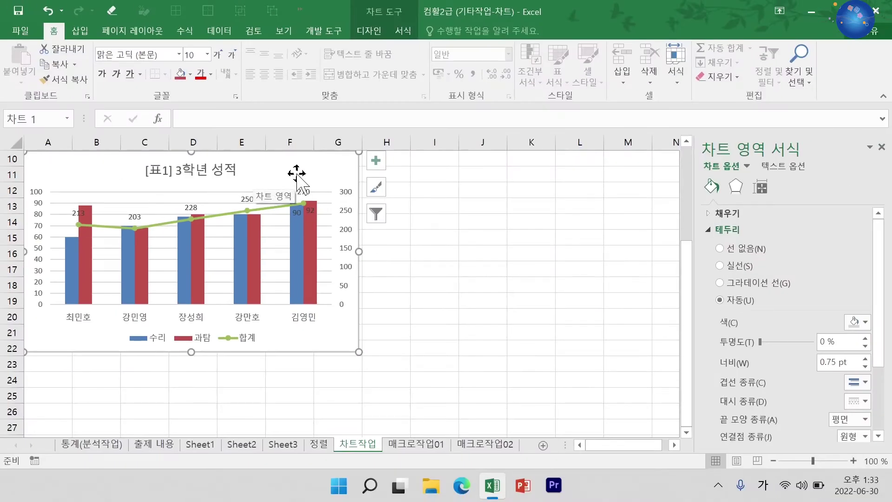
right_click(296, 179)
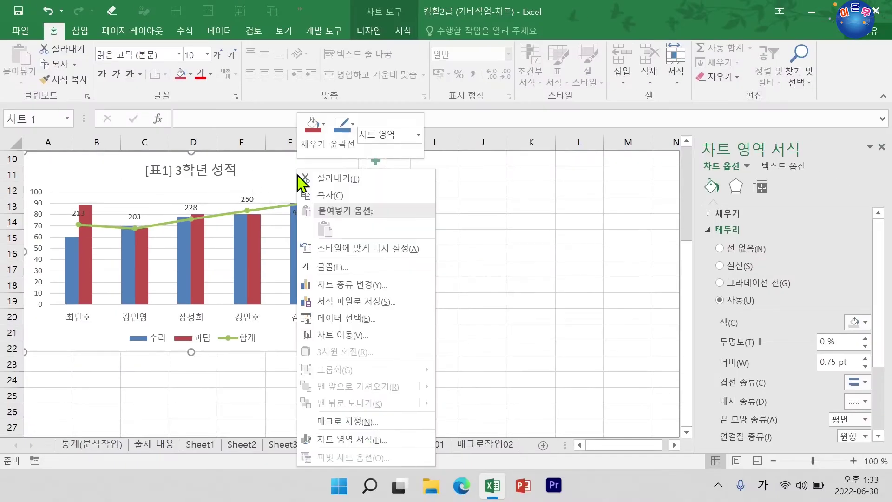
left_click(338, 440)
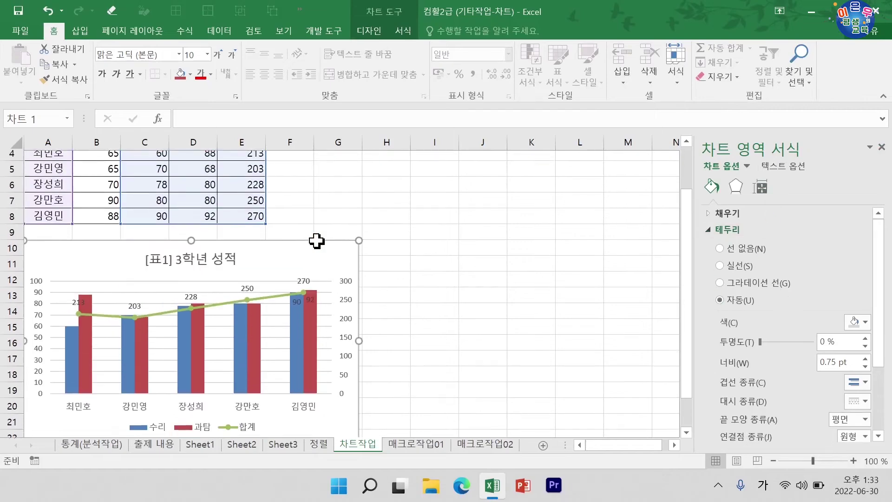
scroll(321, 242, "up", 2)
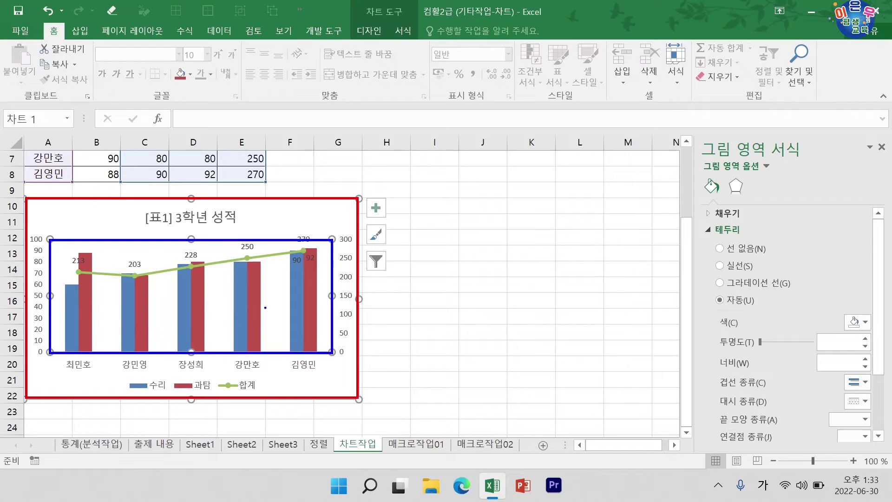
Give the border (테두리) of the chart area rounded corners.
key("Escape")
left_click(335, 216)
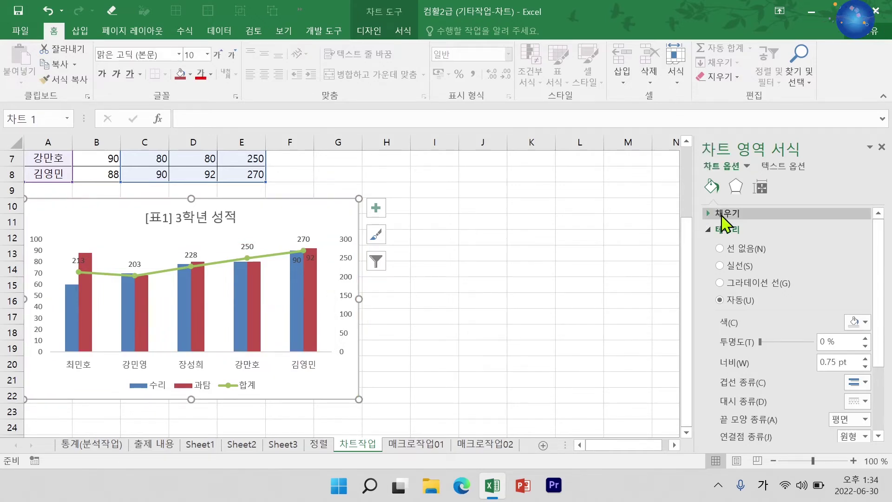
left_click(719, 213)
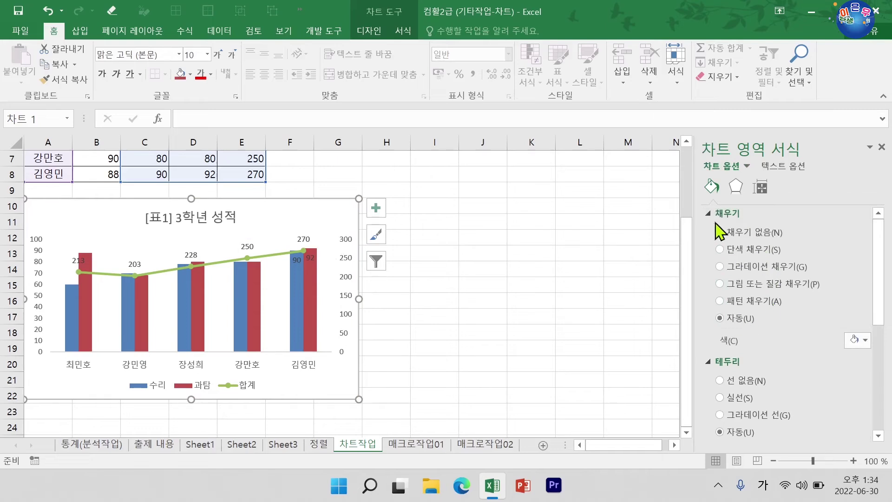
left_click(717, 217)
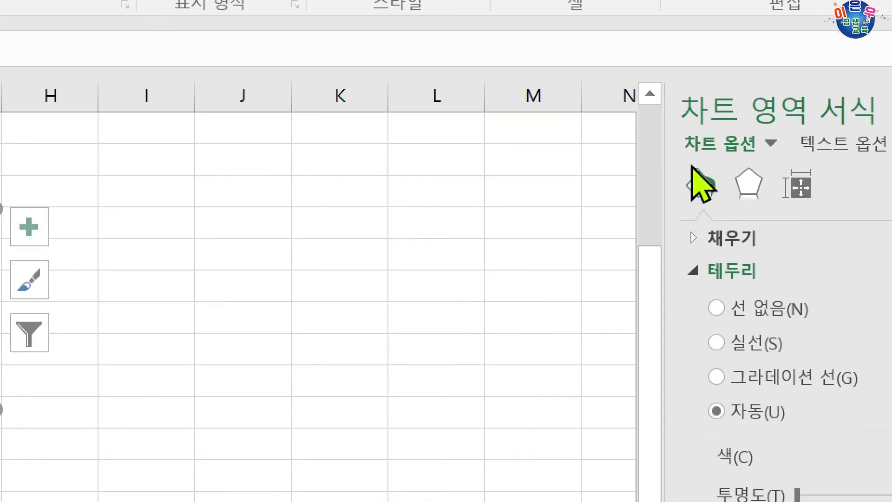
left_click(705, 274)
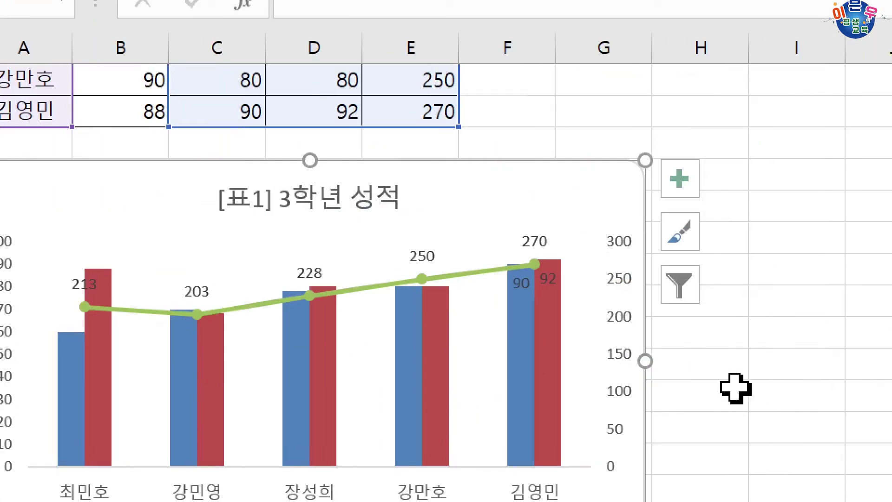
left_click(722, 376)
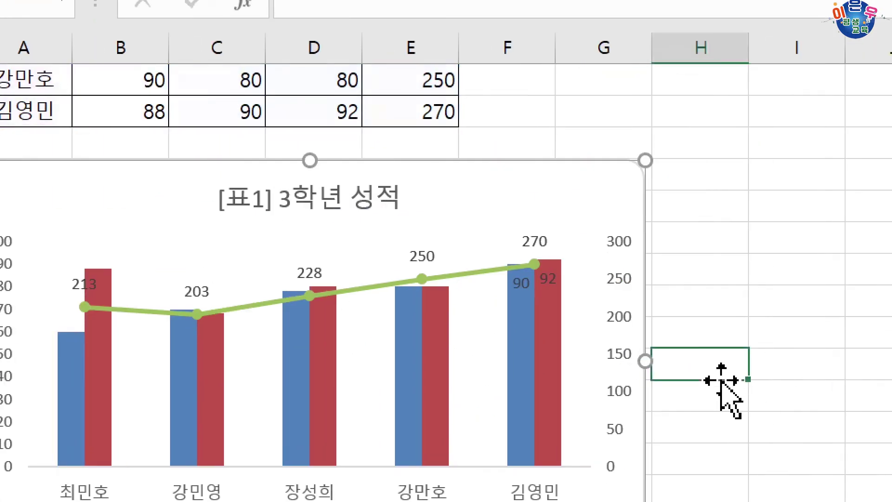
left_click(713, 420)
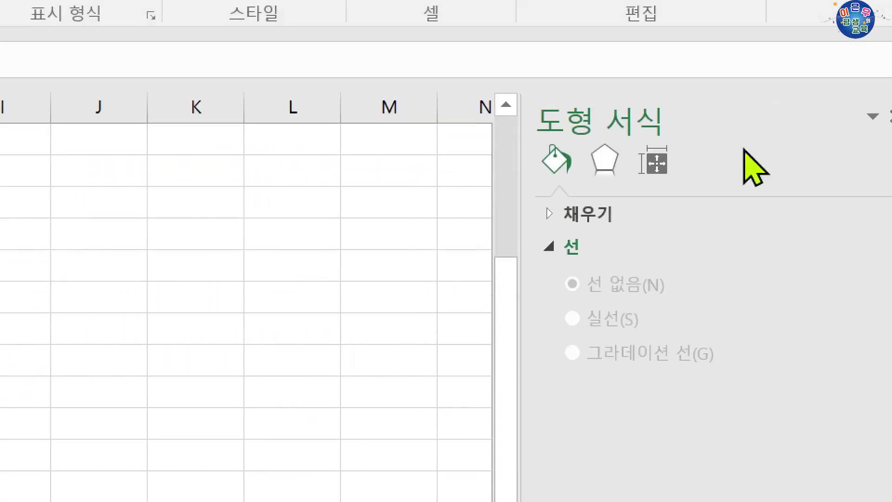
Apply the first outer (바깥쪽) shadow preset, offset to the lower right, to the chart area.
left_click(600, 159)
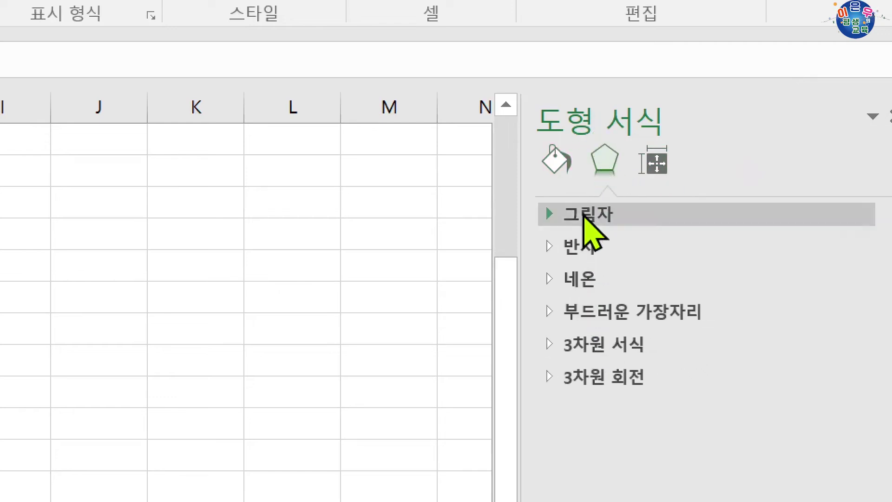
left_click(584, 216)
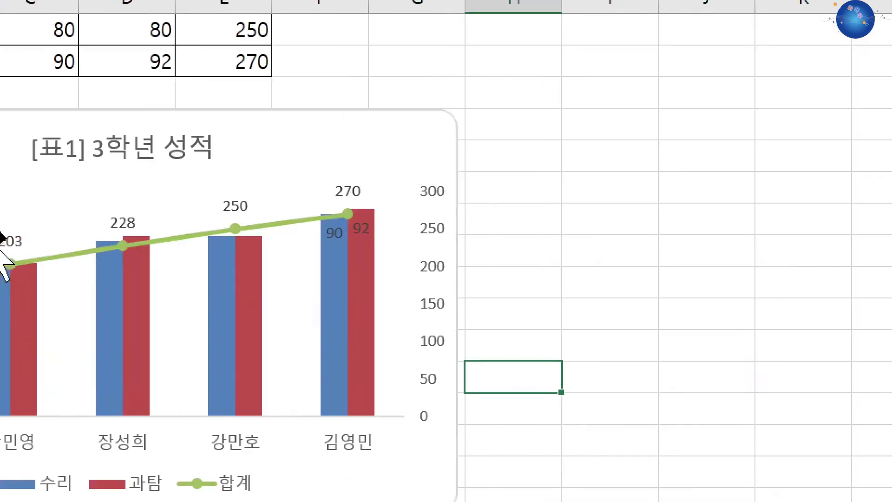
double_click(437, 142)
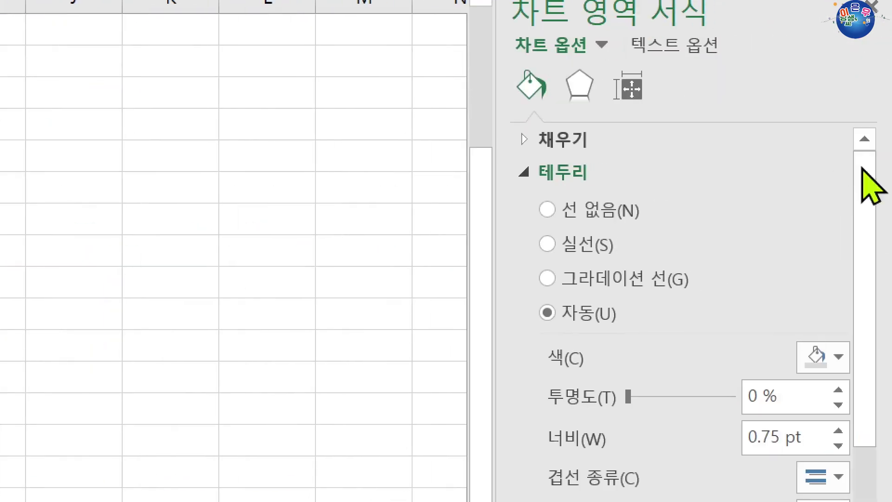
left_click(582, 89)
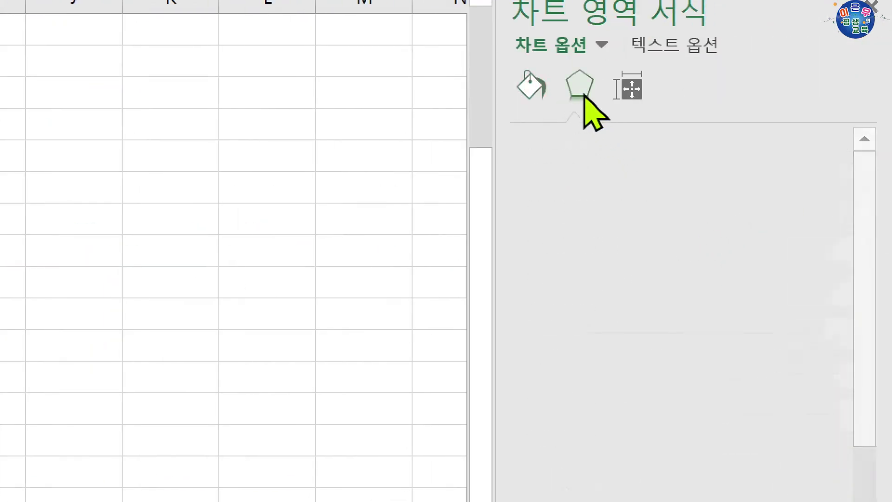
left_click(836, 175)
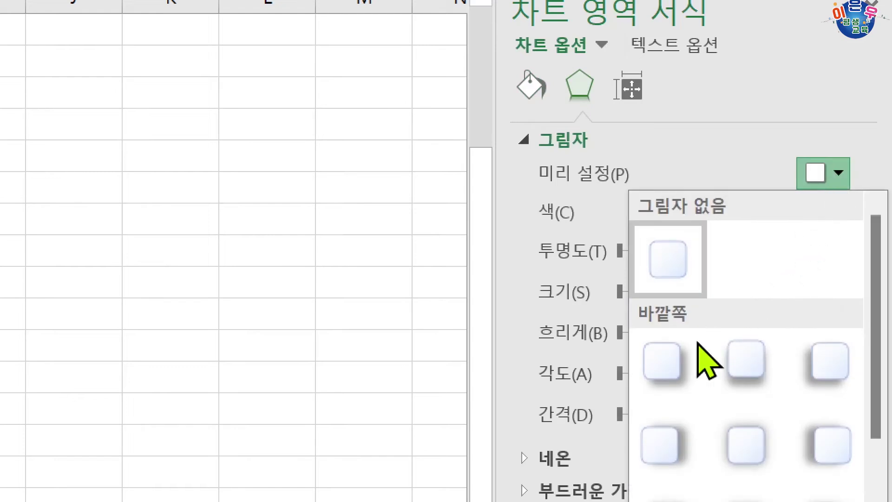
left_click(668, 377)
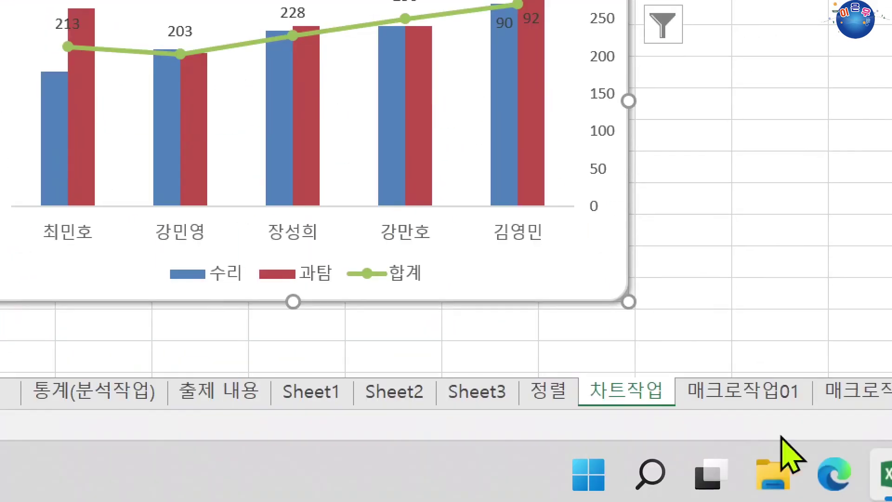
left_click(727, 246)
left_click(726, 245)
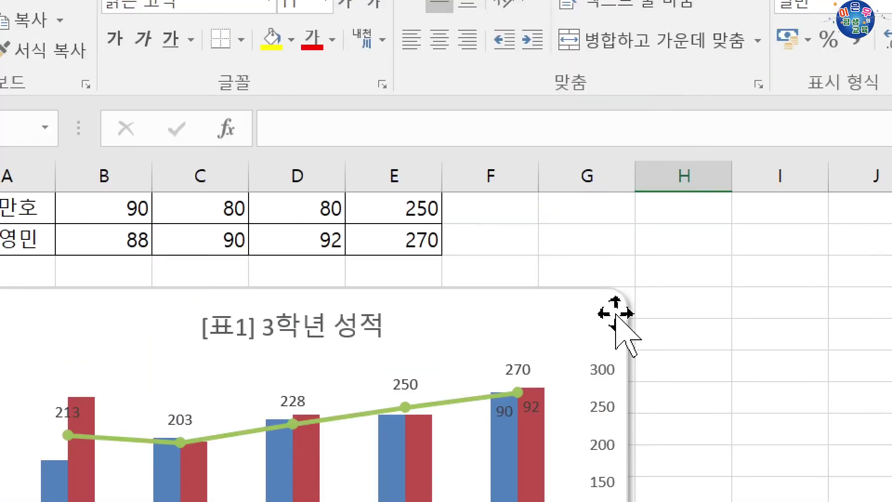
Try an orange (주황) border (테두리) on the plot area and set its border to no line (선 없음).
left_click(616, 320)
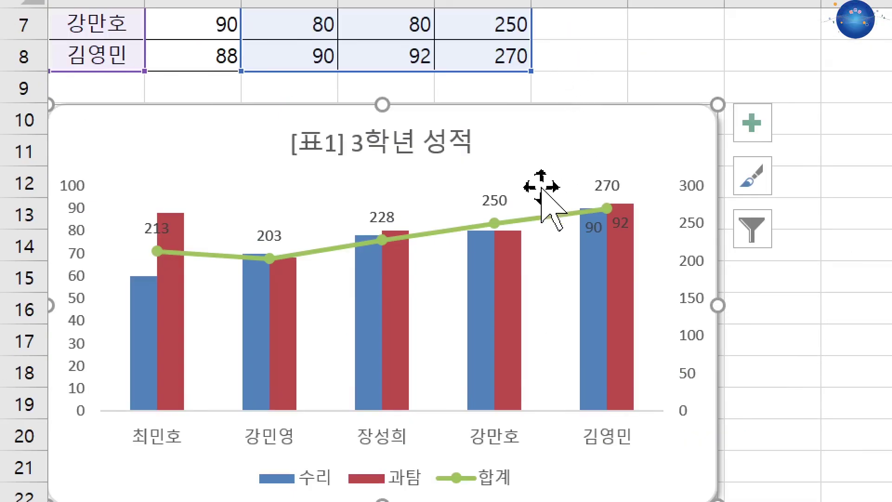
left_click(541, 187)
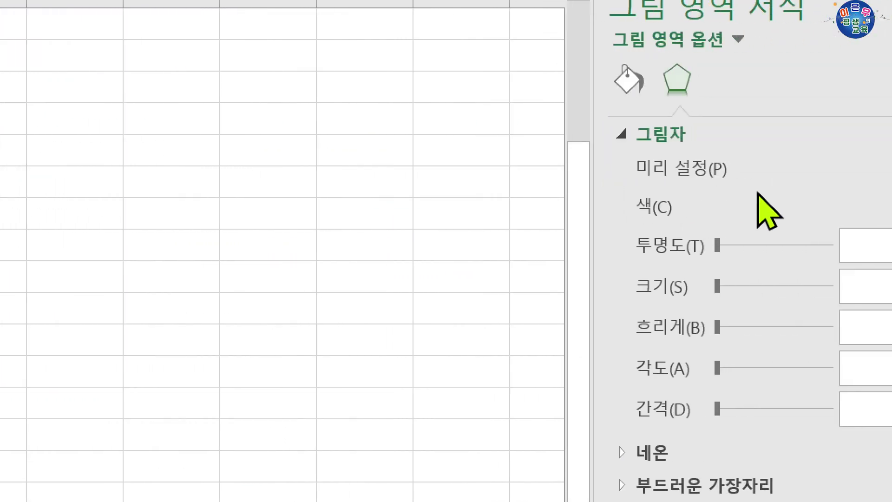
left_click(630, 81)
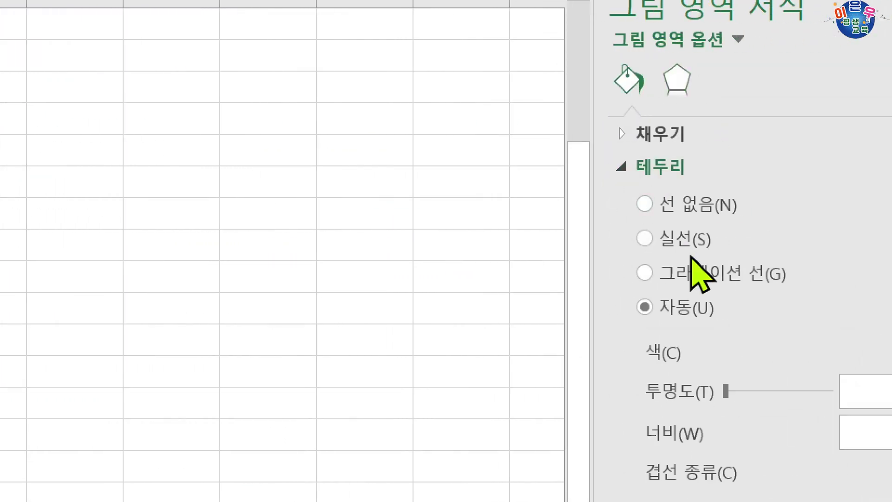
left_click(842, 350)
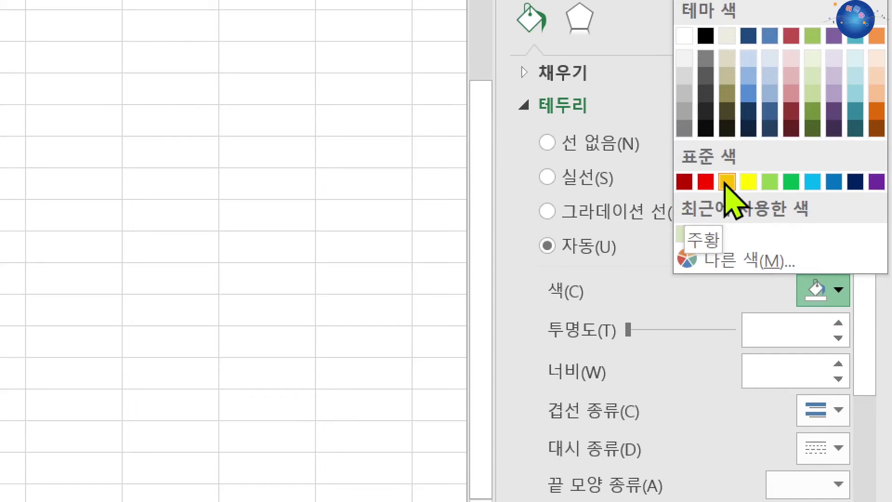
left_click(728, 182)
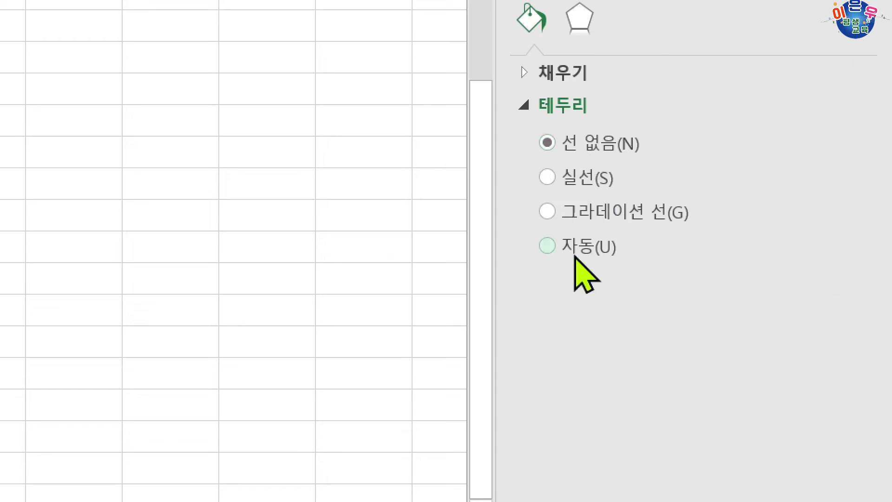
Fill (채우기) the chart's plot area with the standard orange color (주황).
left_click(571, 74)
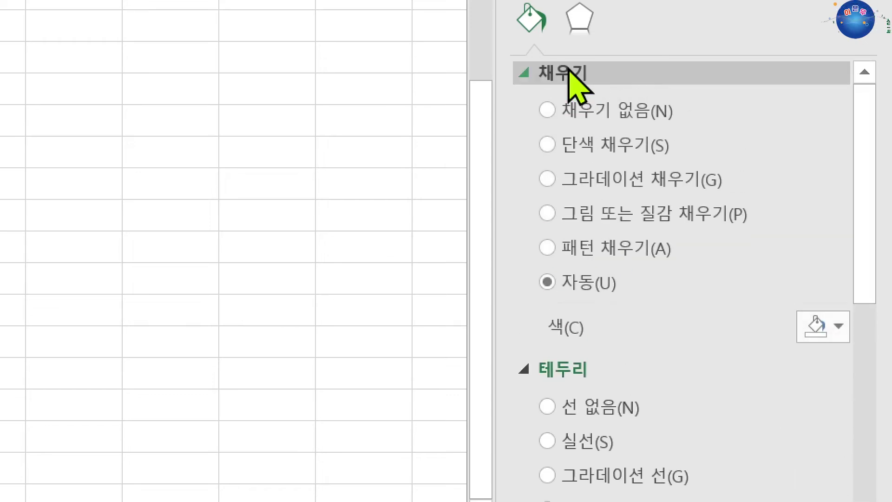
left_click(819, 326)
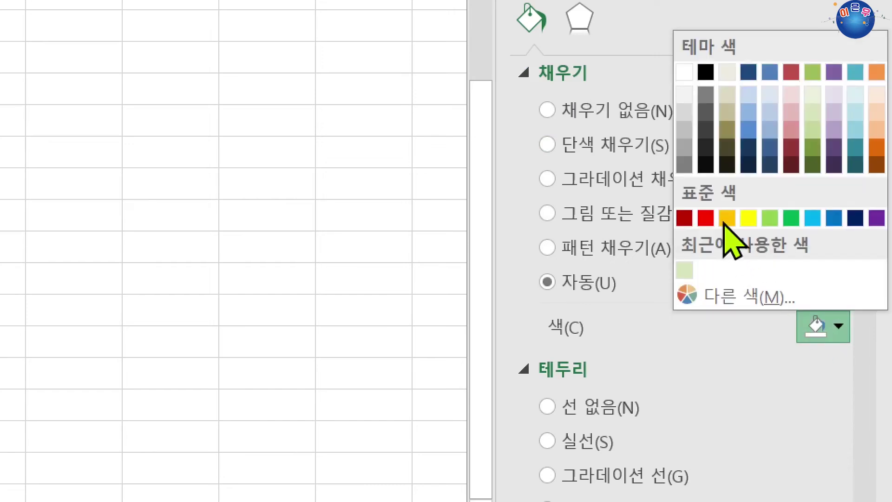
left_click(727, 218)
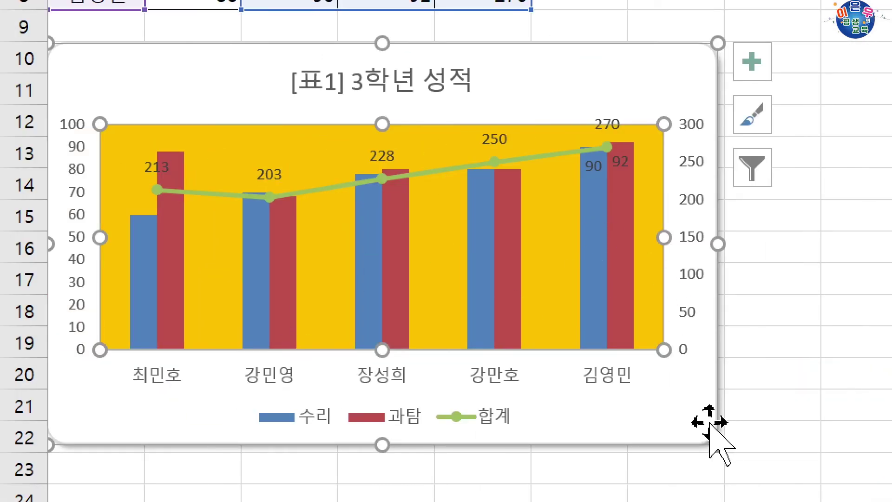
left_click(672, 428)
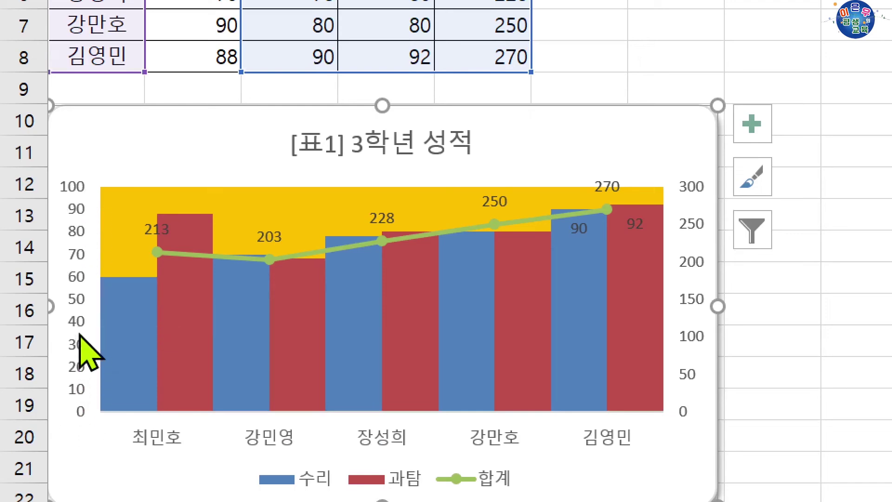
Set the primary vertical axis bounds (경계) to a minimum (최소) of 20 and a maximum (최대) of 90.
left_click(75, 233)
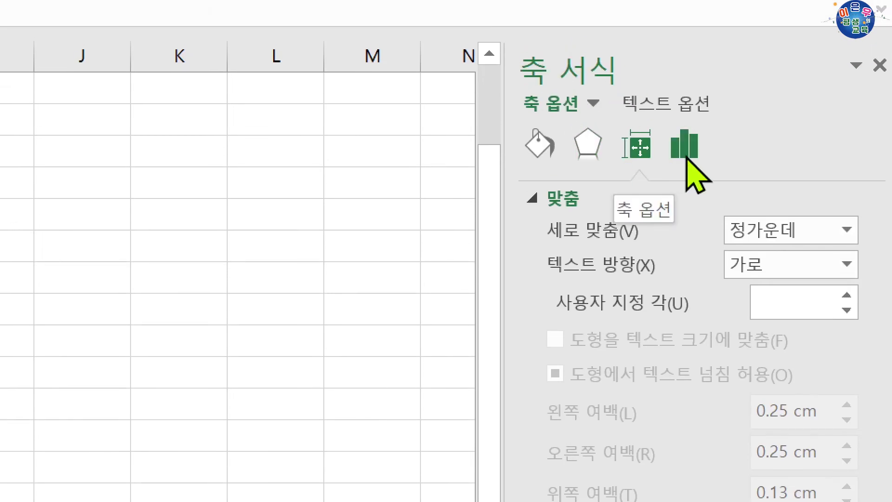
left_click(687, 157)
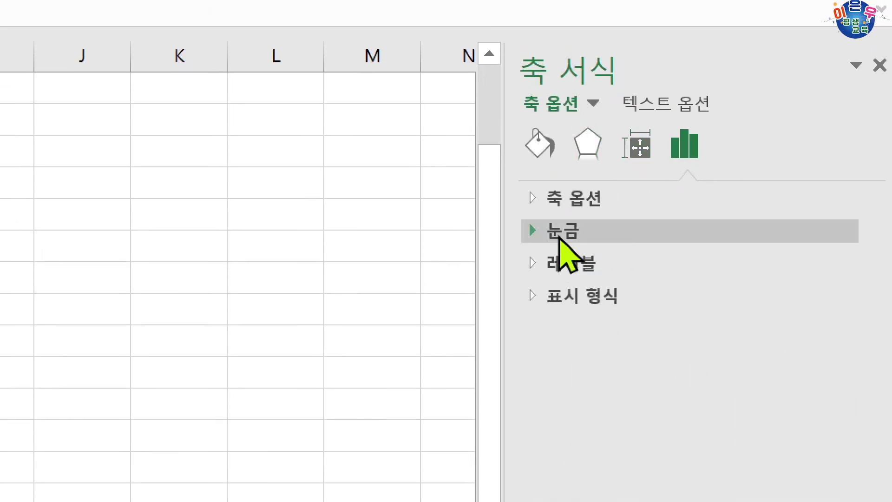
left_click(565, 200)
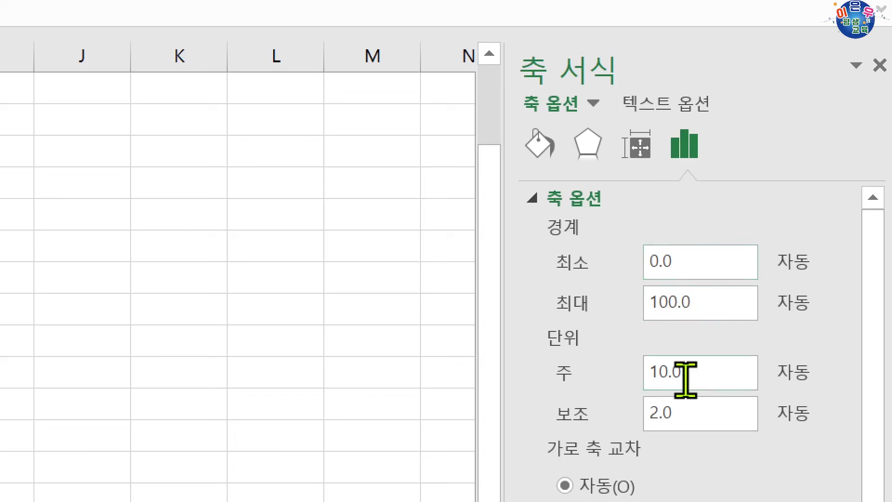
left_click_drag(693, 254, 546, 263)
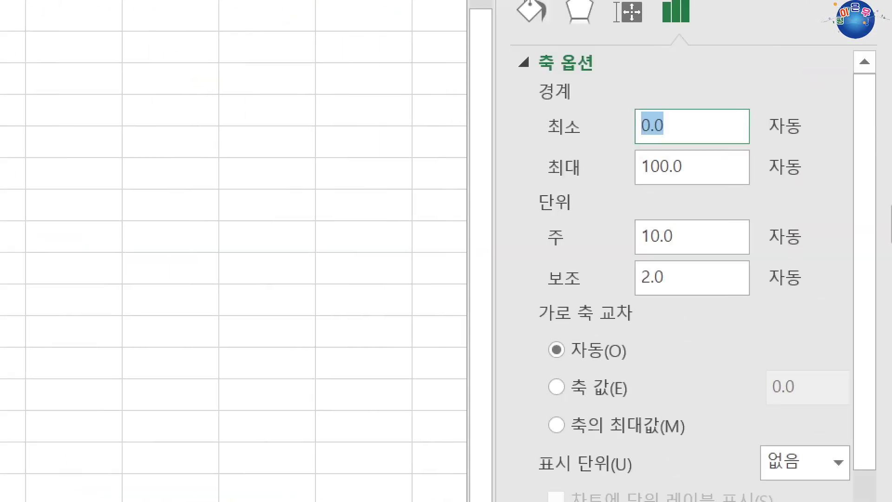
type("20")
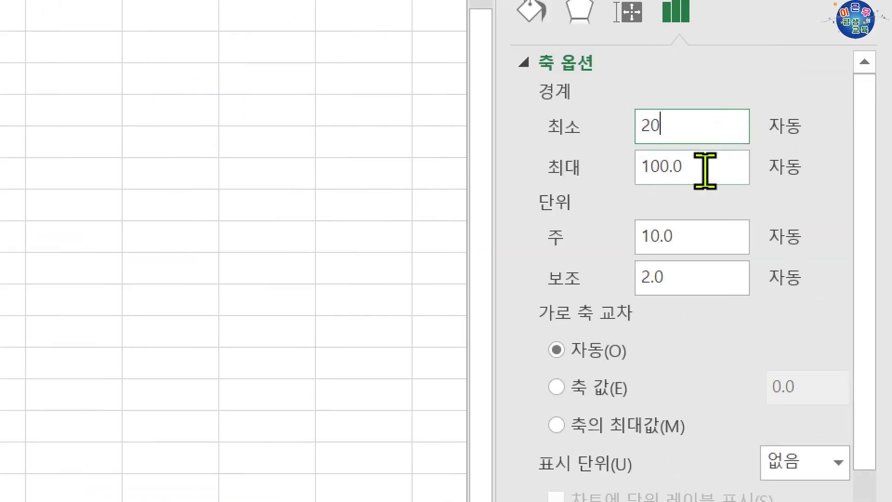
left_click(705, 169)
left_click_drag(613, 172, 442, 166)
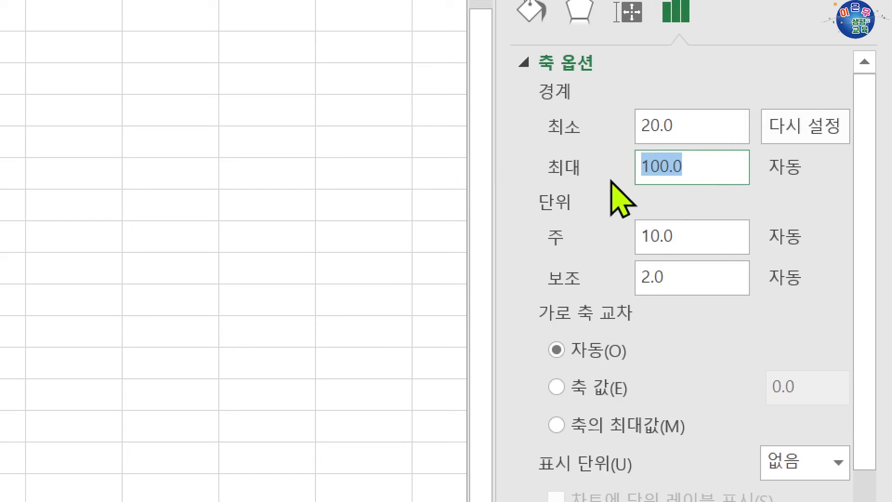
type("90")
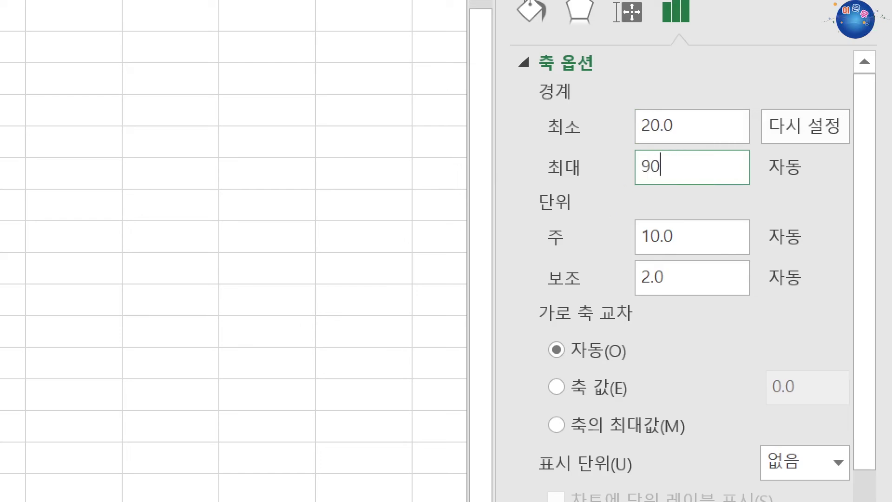
Set the primary vertical axis's major unit (주) to 20 and its maximum bound (최대) to 100.
left_click(699, 232)
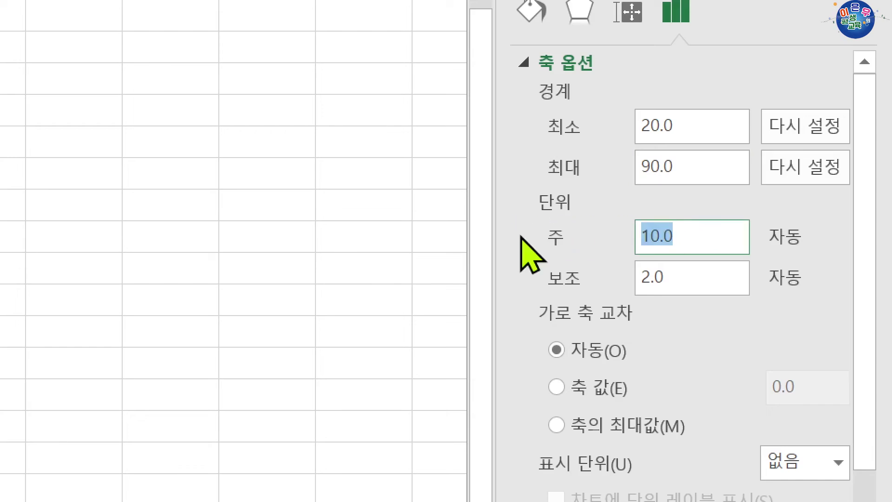
type("20")
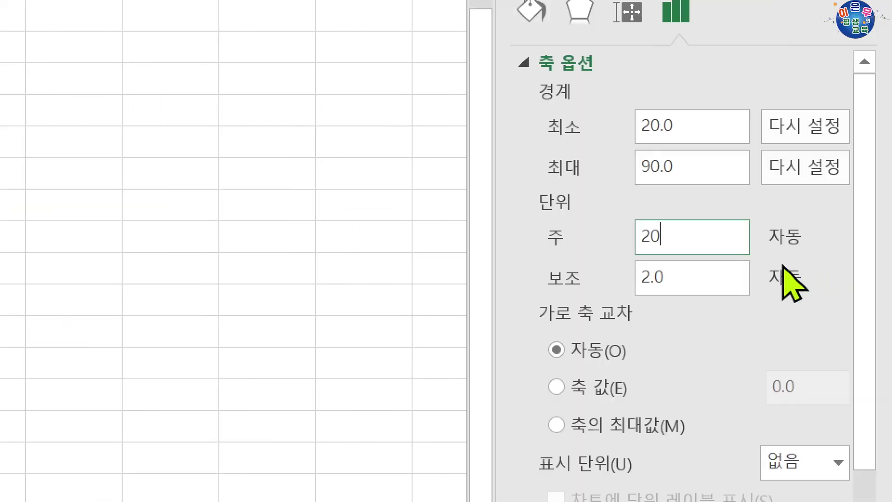
left_click(701, 270)
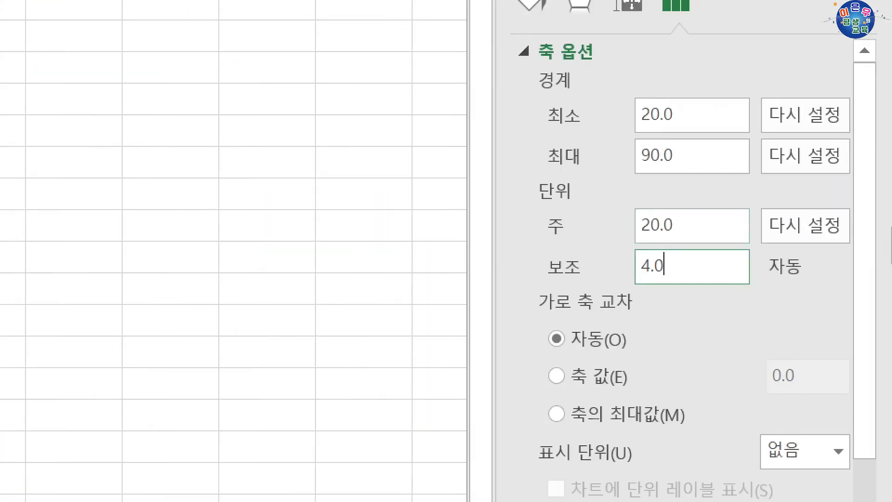
left_click(702, 148)
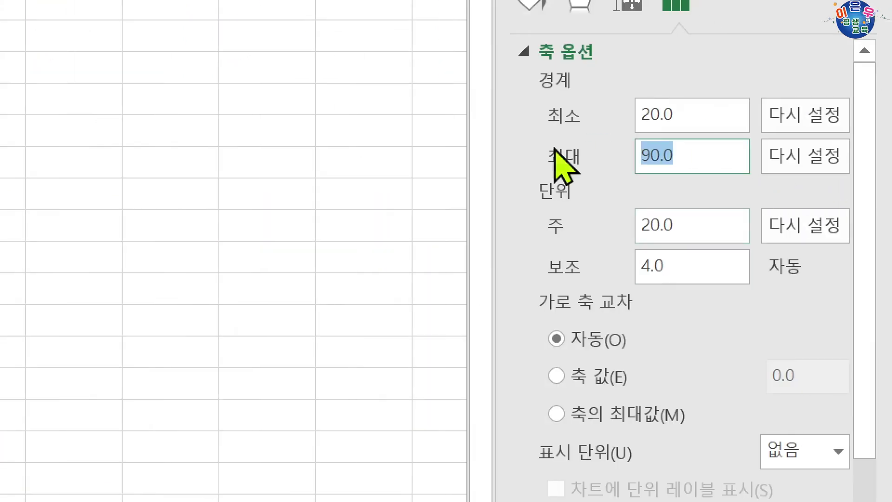
type("100")
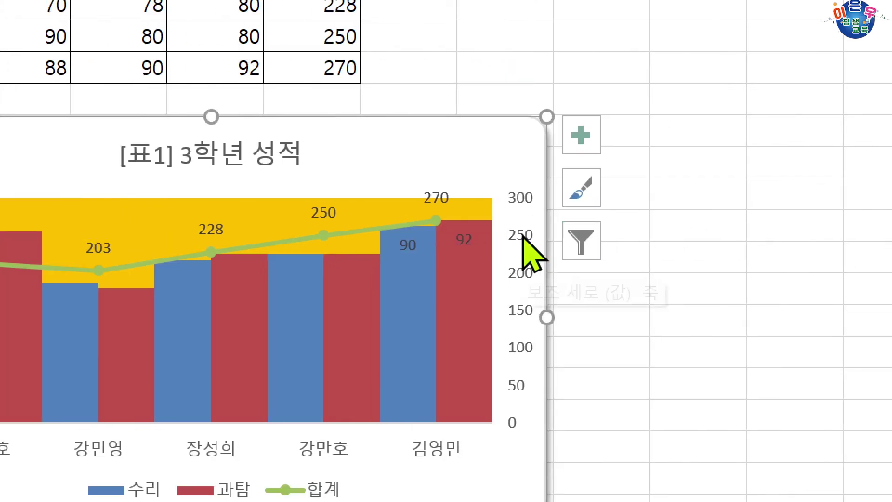
Set the major unit (주) of the secondary vertical axis (보조 세로 축) to 100.
left_click(523, 235)
double_click(523, 235)
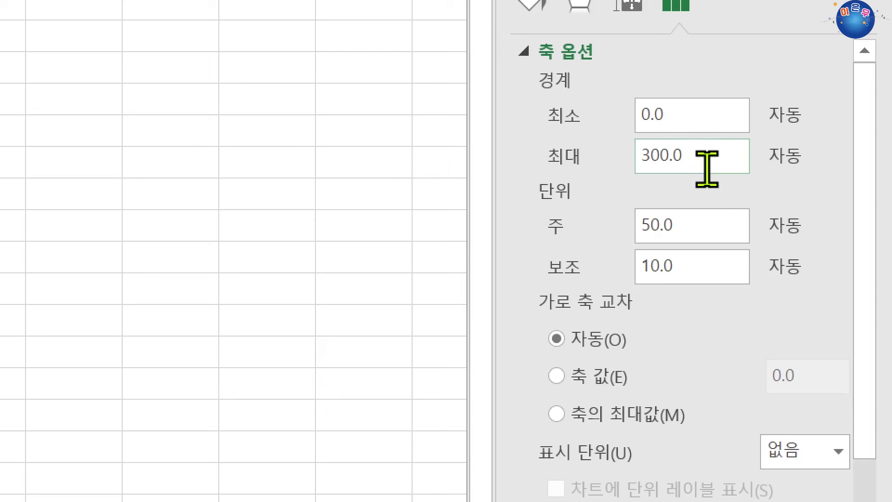
double_click(705, 232)
type("1")
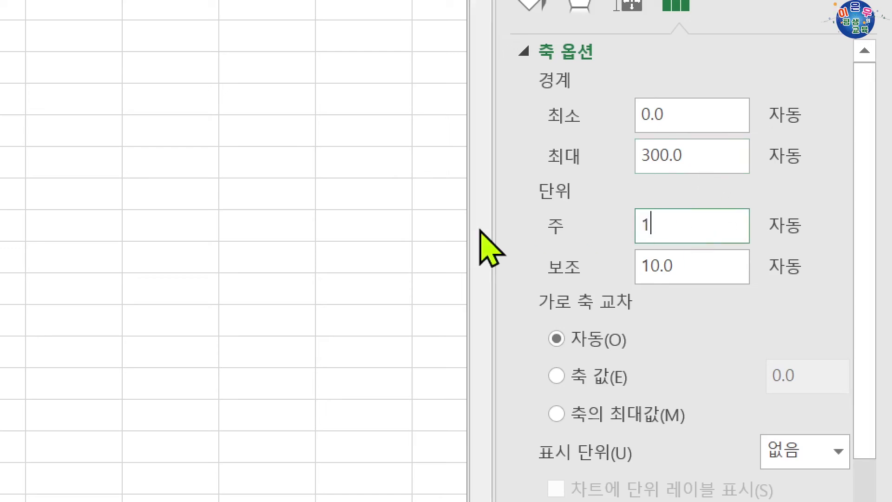
type("00")
key("Return")
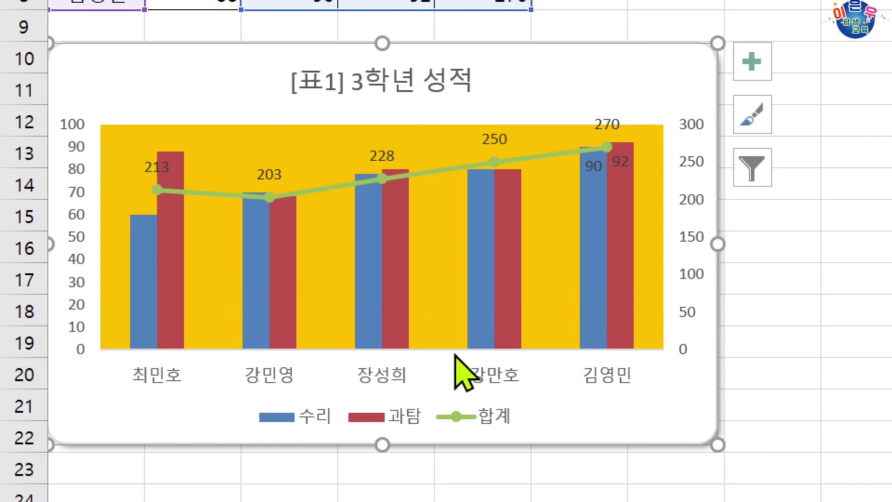
Set the gap width (간격 너비) of the 과탐 column series to 0%.
left_click(621, 229)
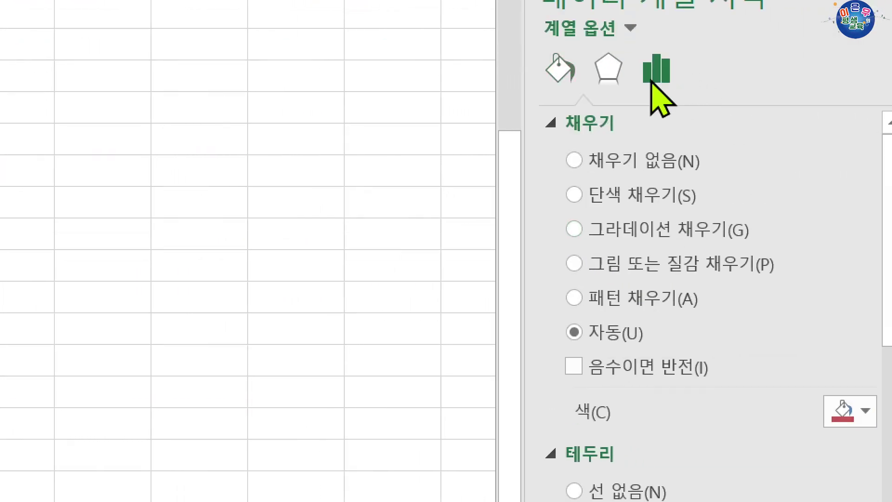
left_click(651, 82)
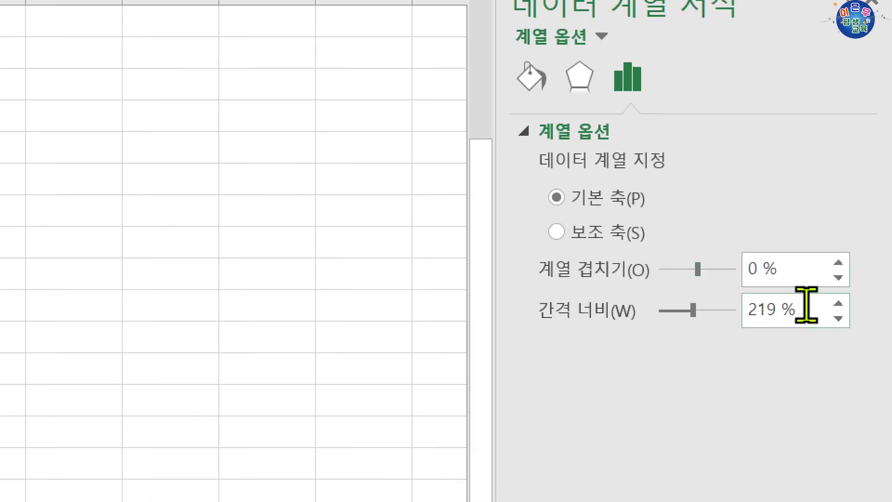
left_click_drag(806, 307, 687, 325)
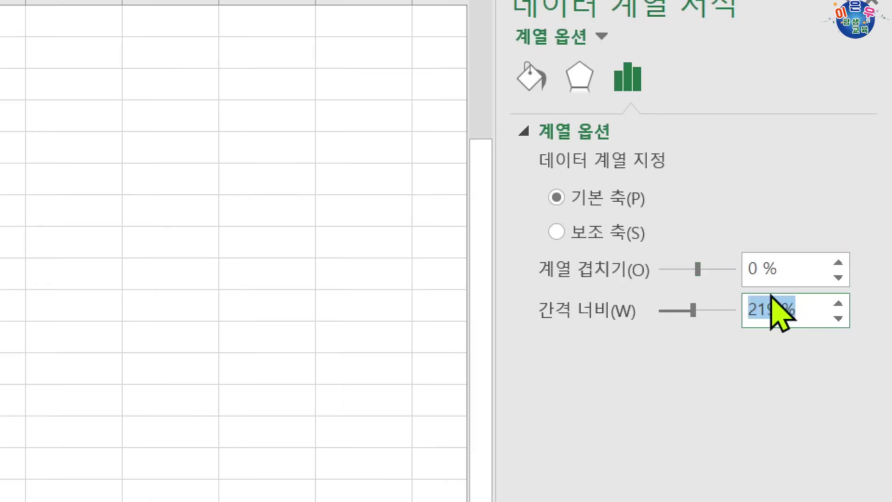
type("0")
key("Return")
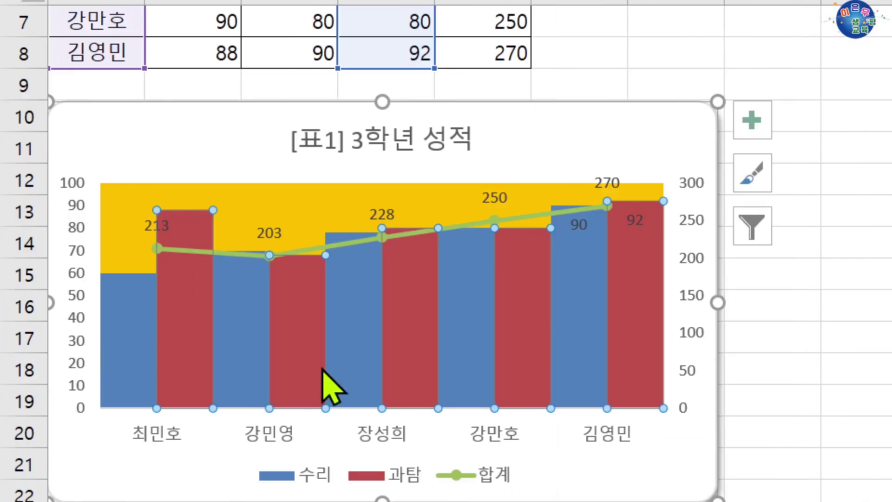
left_click(199, 443)
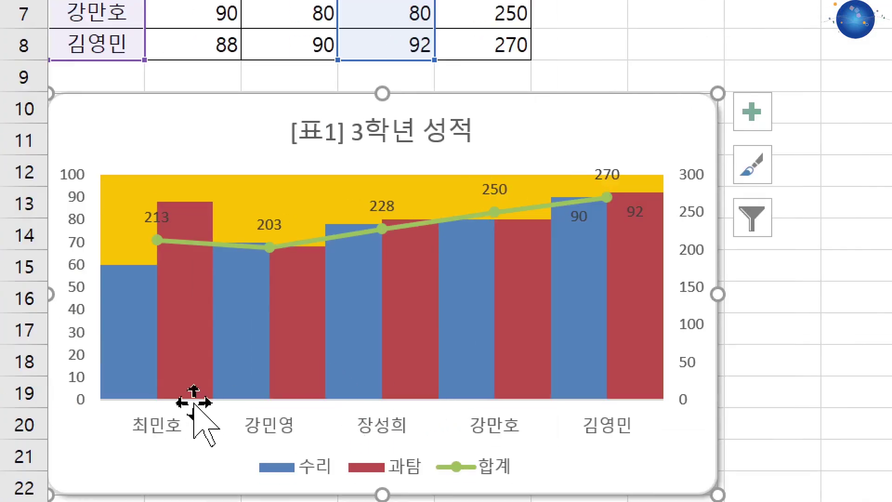
left_click(144, 330)
left_click(200, 330)
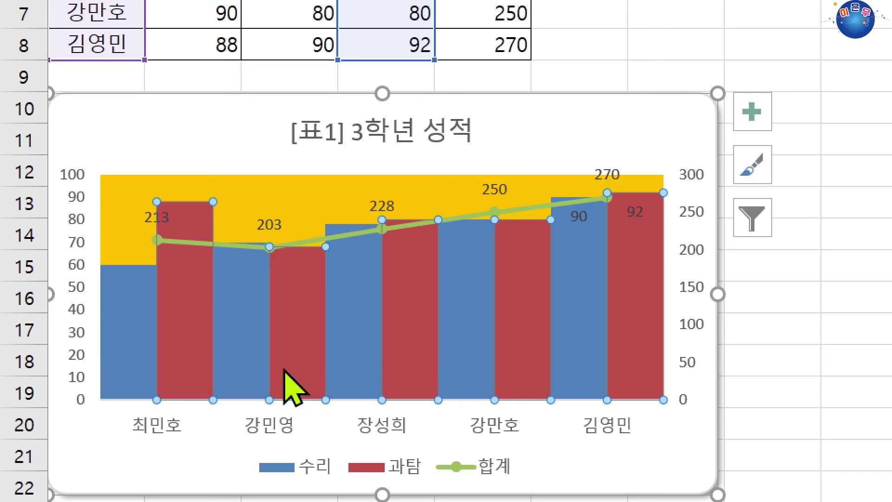
double_click(395, 372)
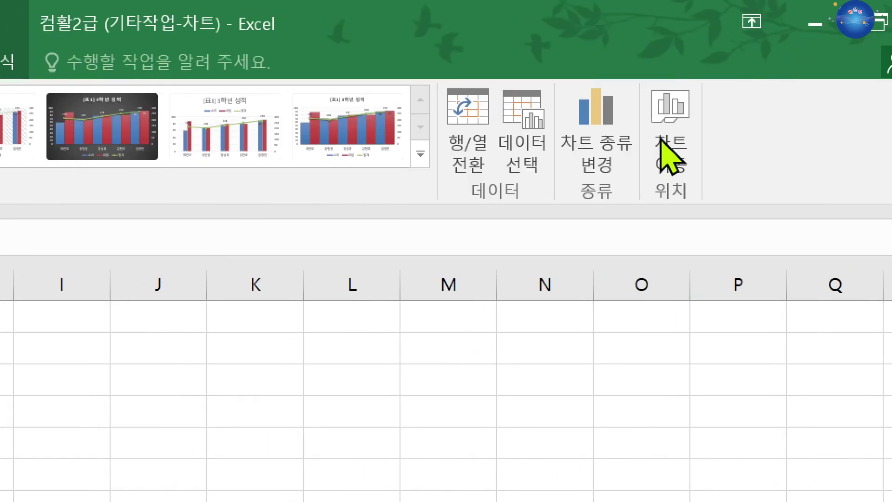
Change the chart type of the grade chart to a 3-D pie (3차원 원형).
left_click(613, 168)
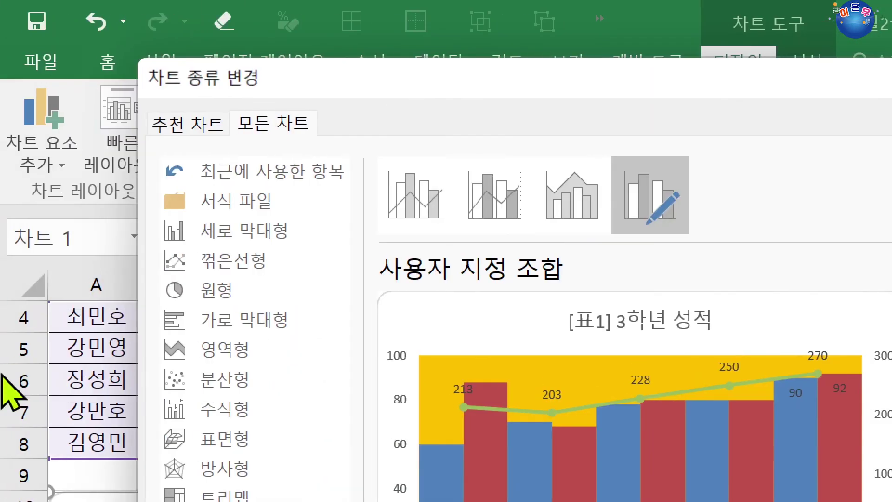
left_click(186, 291)
left_click(489, 205)
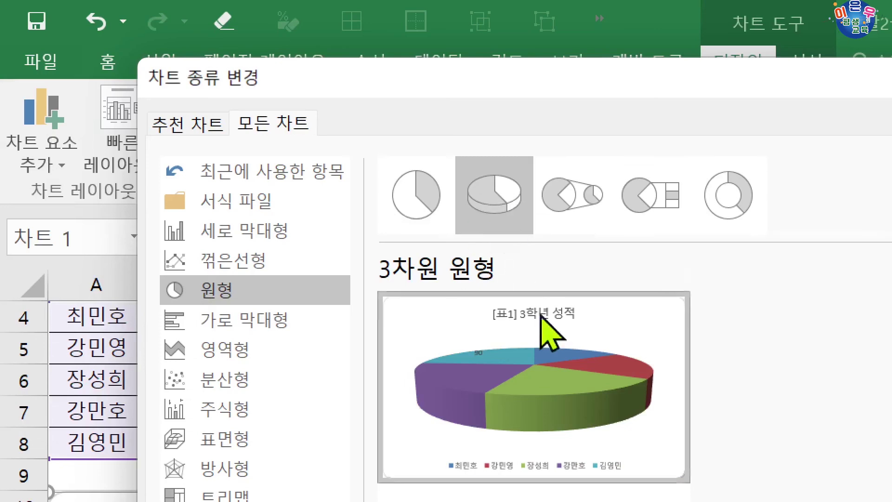
mouse_move(590, 381)
left_click(421, 197)
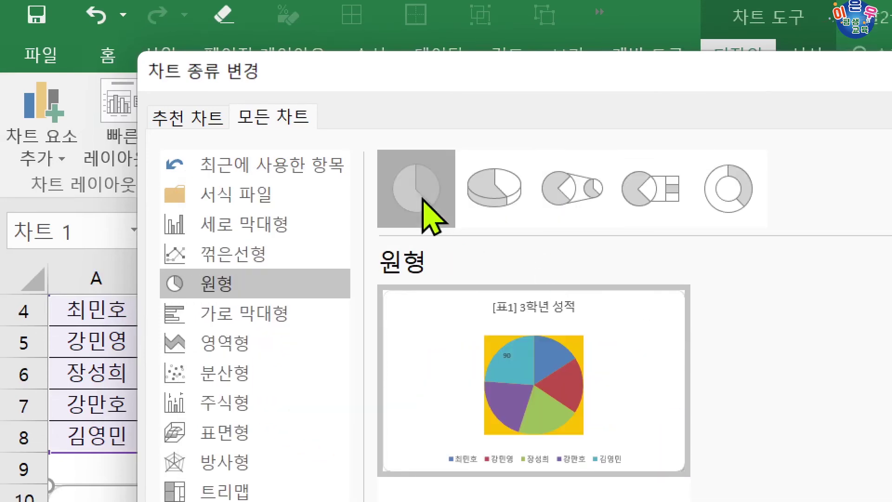
left_click(487, 192)
double_click(488, 192)
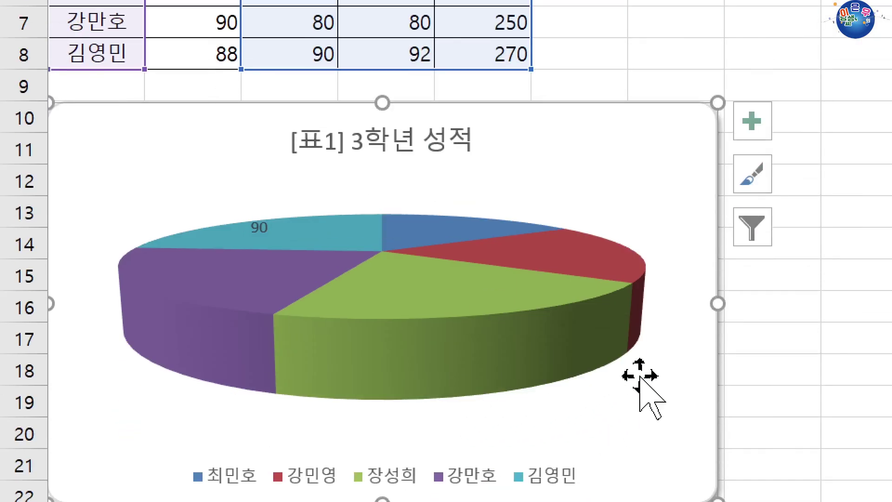
Pull the green, teal and purple slices outward from the centre of the 3-D pie one at a time.
left_click(399, 303)
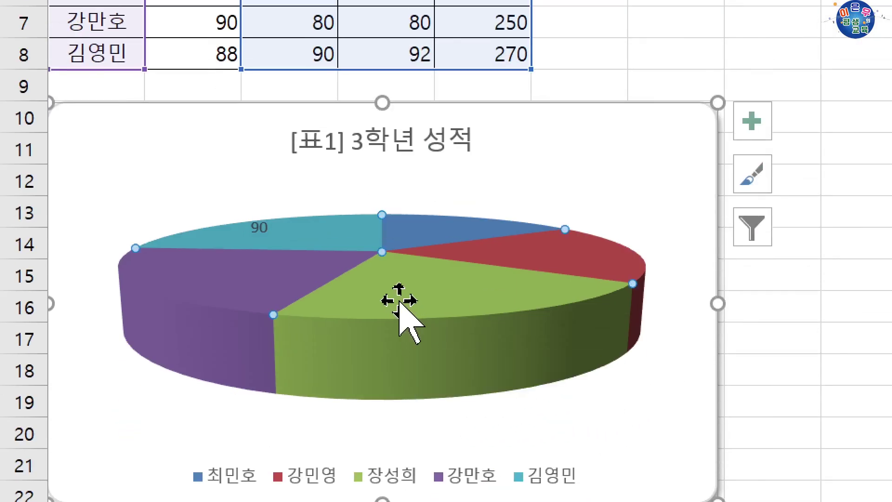
left_click_drag(399, 300, 410, 335)
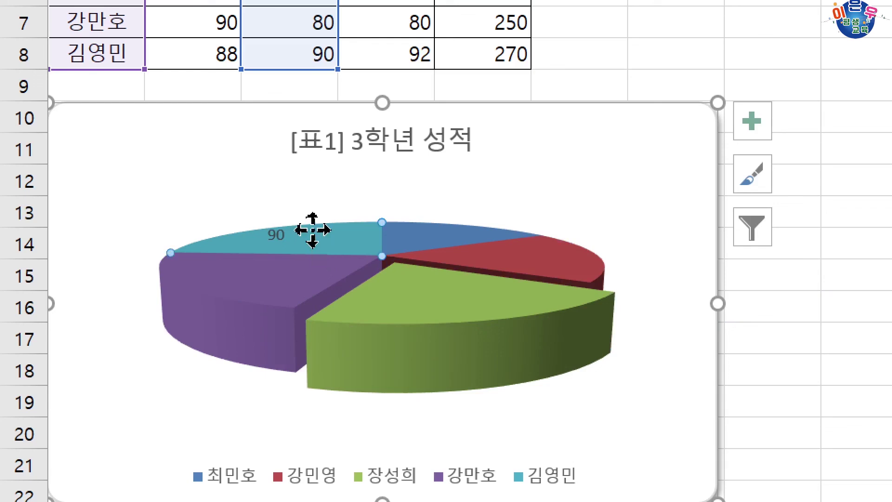
left_click_drag(312, 229, 245, 193)
left_click(298, 292)
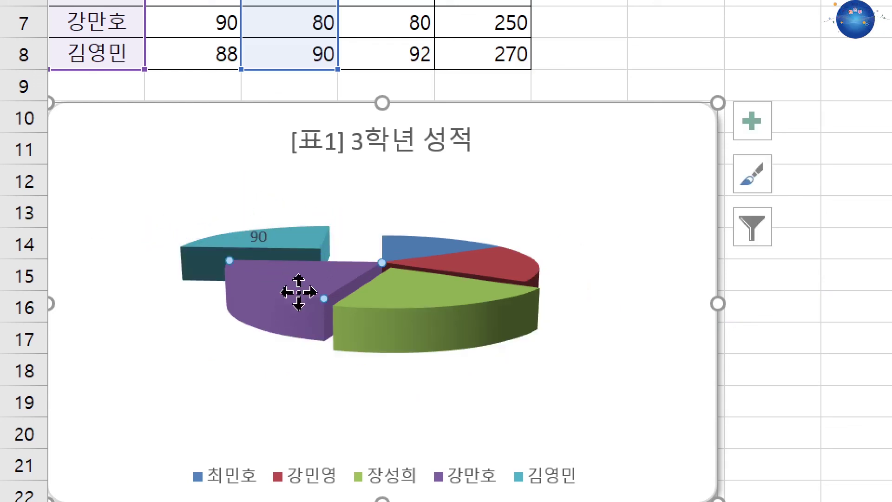
left_click_drag(299, 293, 251, 315)
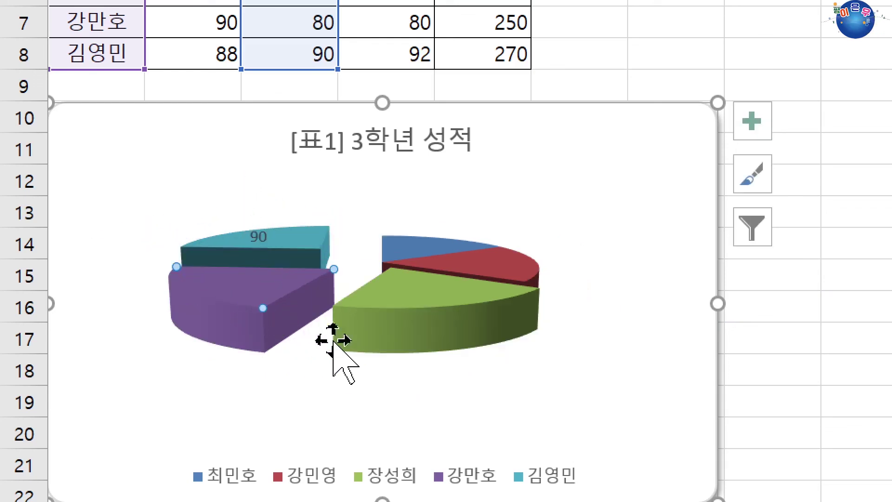
Undo the three slice separations in the 3-D pie.
key("ctrl+z")
key("ctrl+z")
key("ctrl+z")
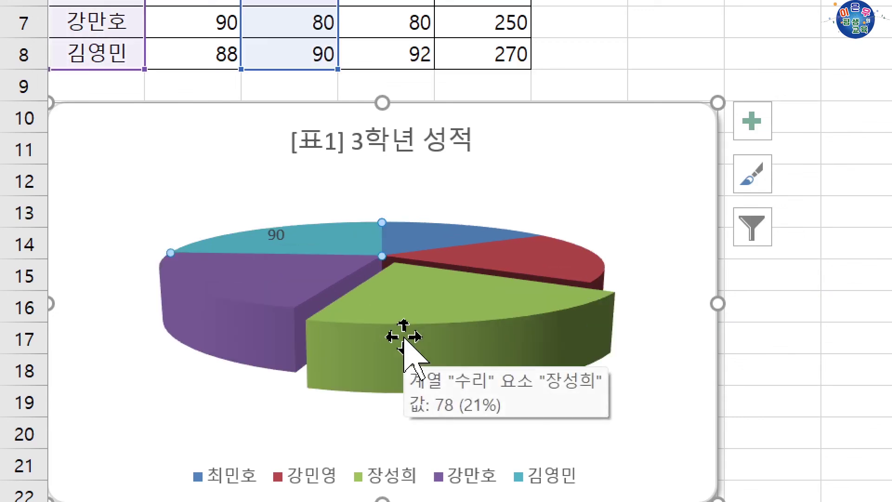
Set the first slice angle (첫째 조각의 각) of the 3-D pie series to 120°.
left_click(621, 367)
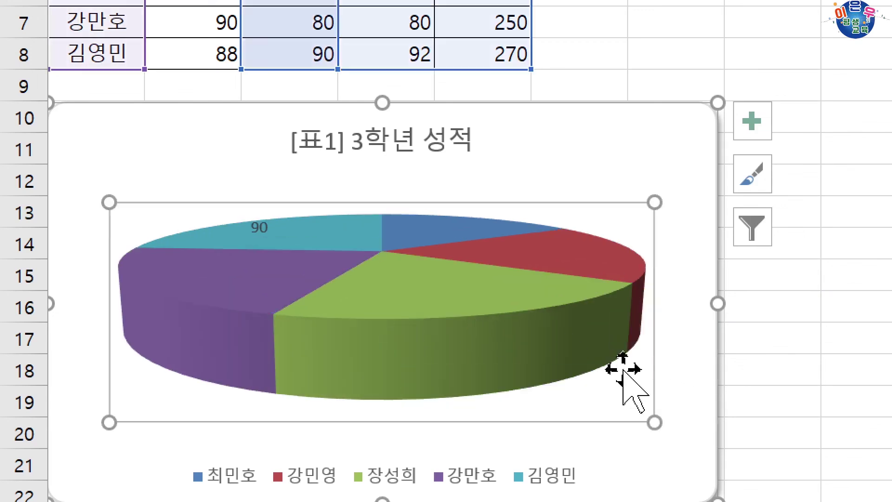
left_click(430, 310)
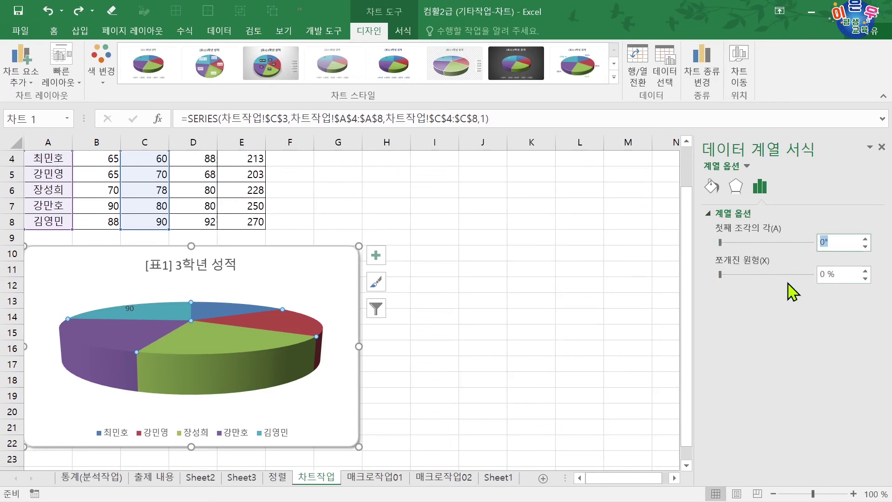
left_click(852, 274)
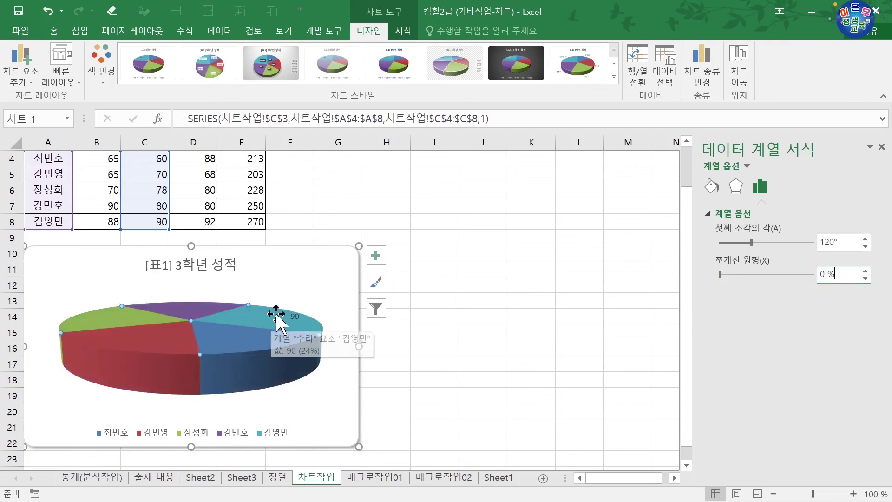
Pull only the teal slice out of the 3-D pie, with a point explosion (쪼개진 요소) of 25%.
left_click(297, 292)
left_click(263, 318)
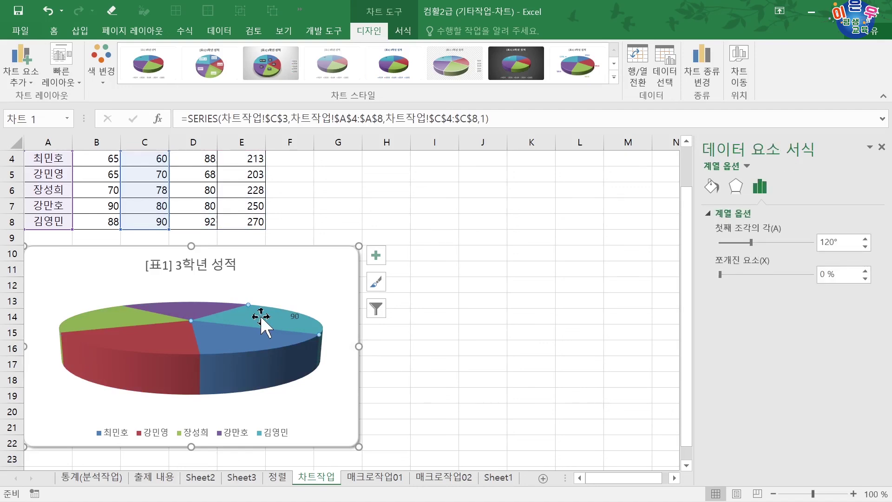
left_click_drag(272, 314, 325, 335)
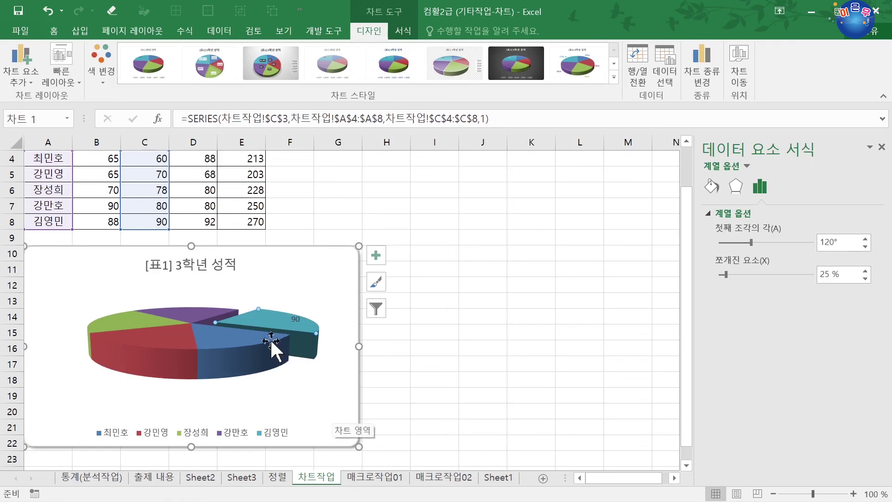
left_click(26, 78)
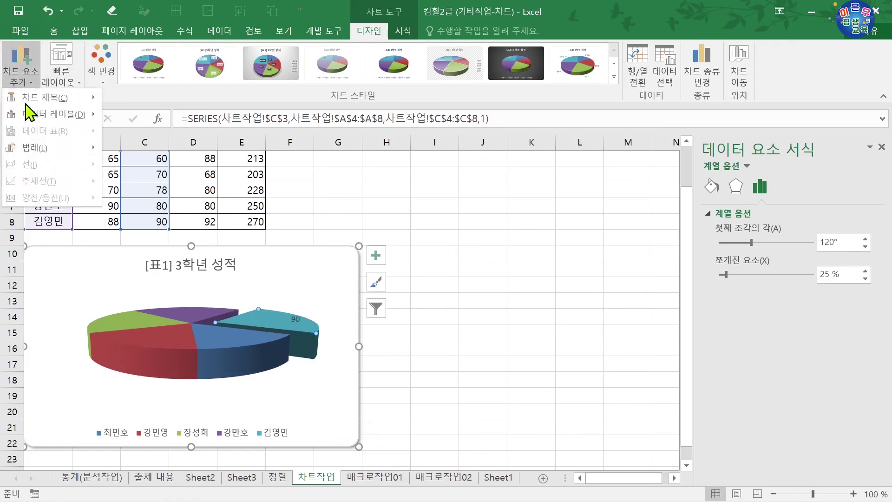
mouse_move(29, 114)
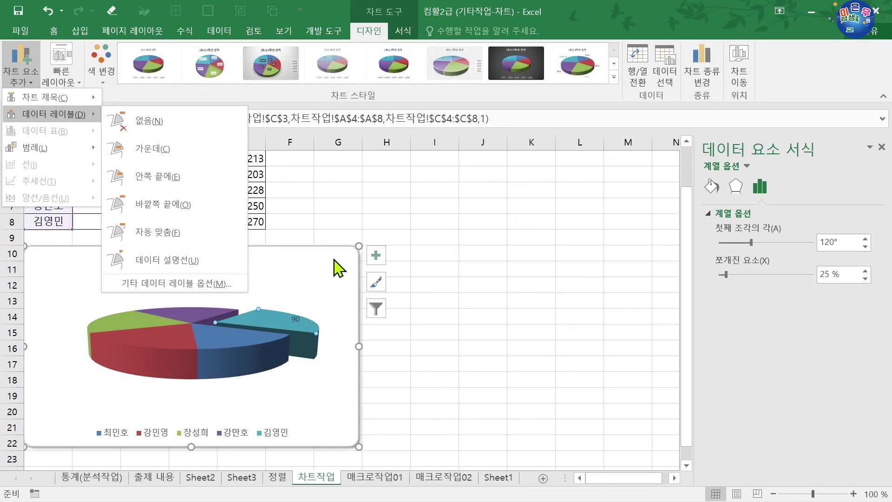
left_click(343, 286)
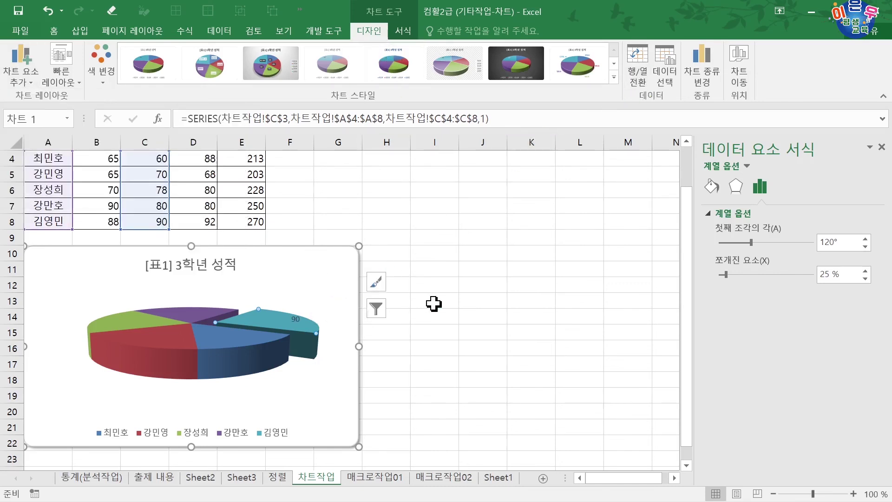
left_click(434, 302)
Change the chart type of the 3-D pie to a flat 2-D pie (원형).
left_click(340, 287)
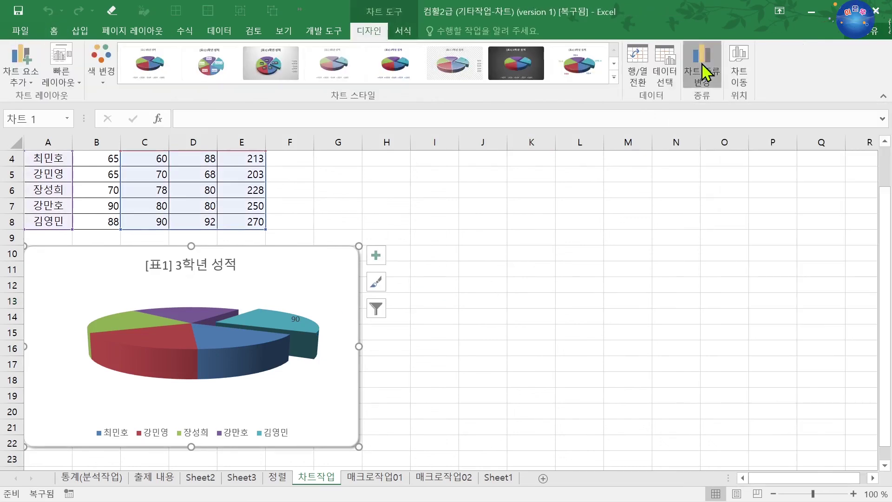
left_click(703, 68)
left_click(208, 100)
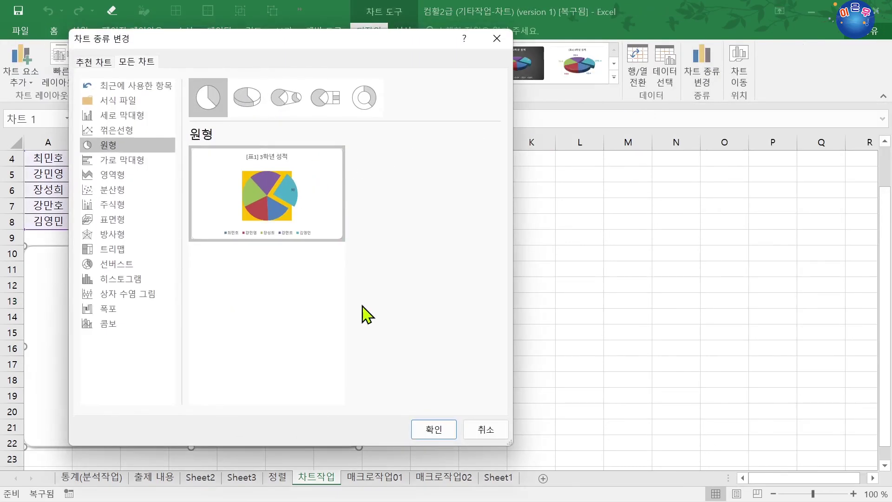
left_click(427, 429)
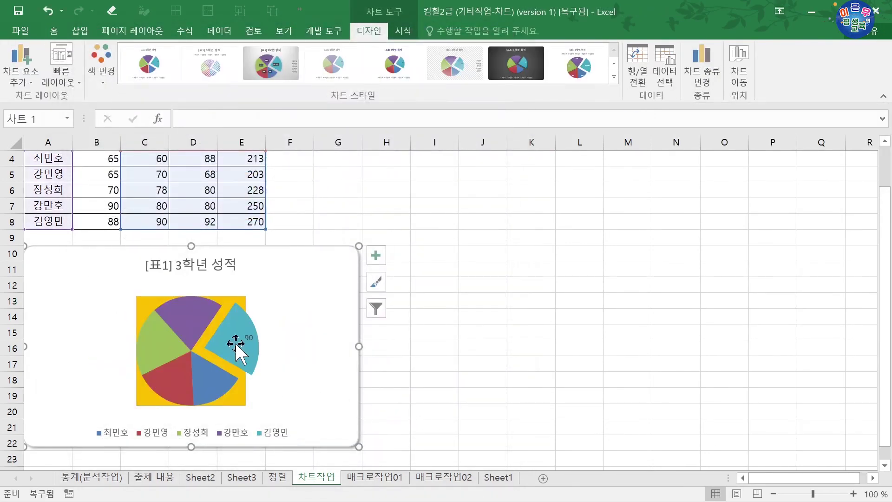
Push the separated teal slice back to the centre so that the 2-D pie is whole.
left_click(235, 343)
mouse_move(235, 342)
left_mouse_down()
mouse_move(215, 344)
mouse_move(243, 344)
mouse_move(201, 346)
left_mouse_up()
left_click(216, 344)
left_click(269, 363)
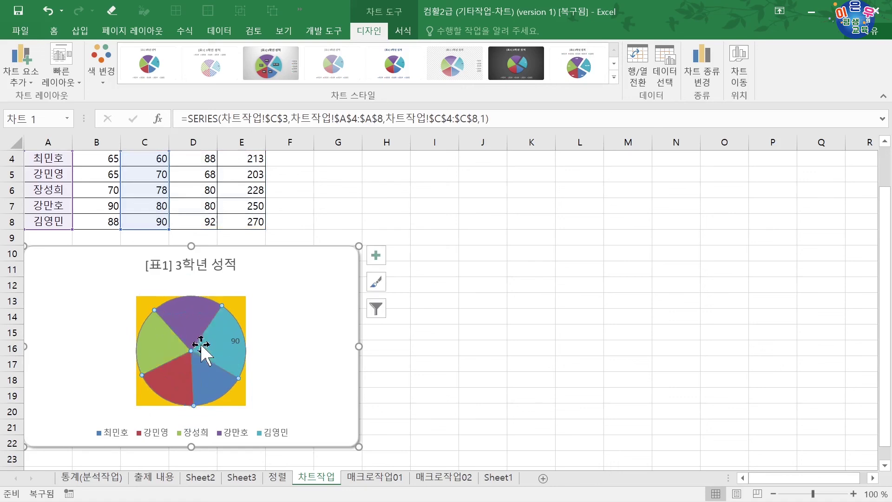
left_click(279, 365)
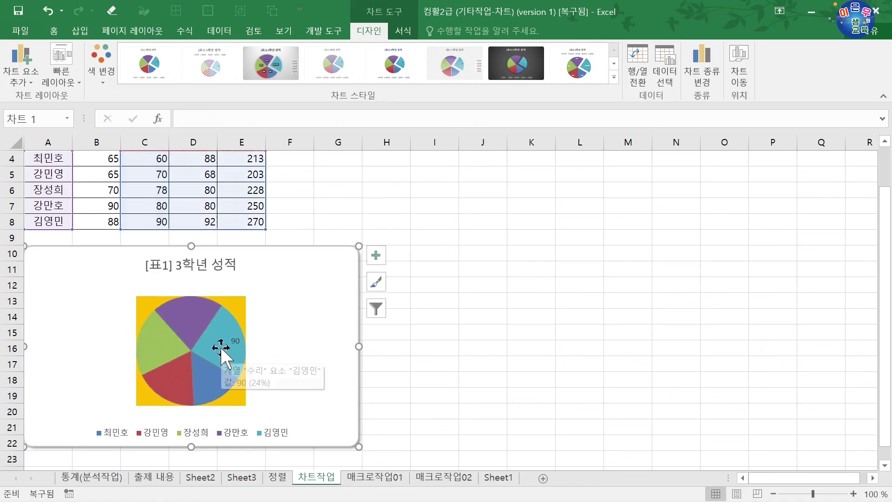
Pull all slices of the 2-D pie apart as a whole series and push them back together.
left_click_drag(221, 348, 236, 346)
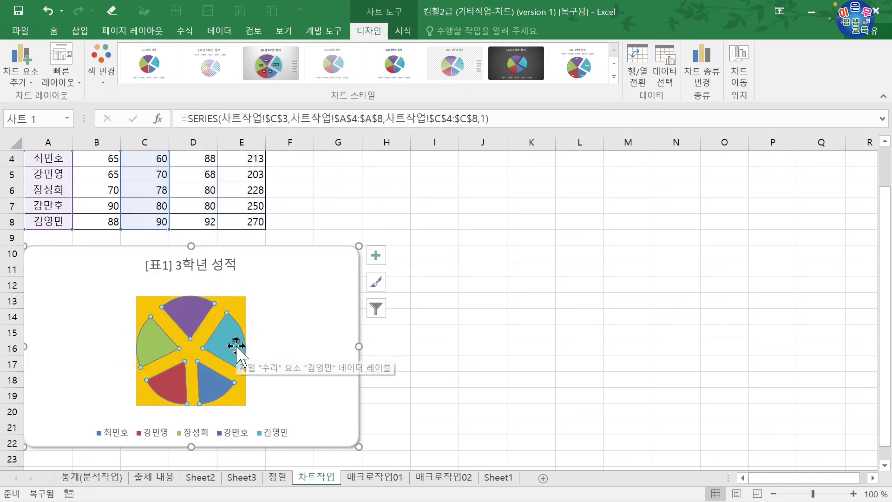
left_click(236, 347)
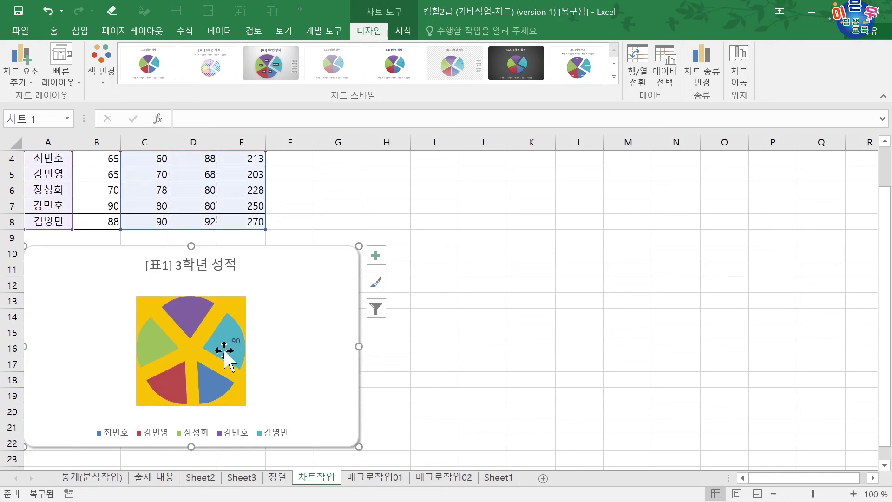
left_click_drag(225, 351, 190, 354)
left_click(269, 380)
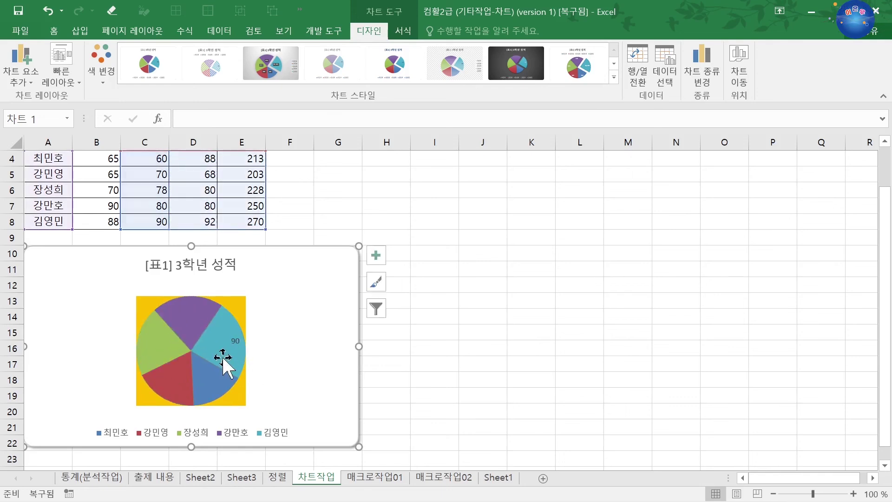
Select only the teal slice of the 2-D pie and pull it outward from the centre.
left_click(218, 355)
left_click(216, 352)
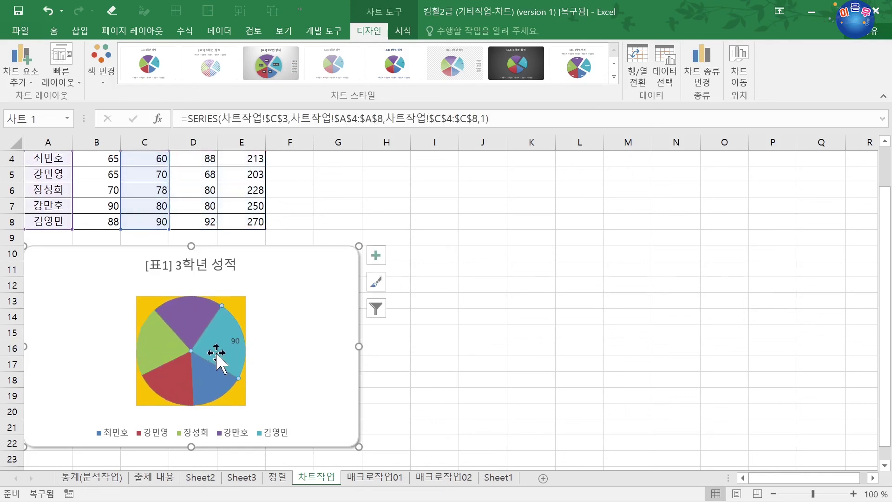
left_click_drag(228, 356, 282, 372)
left_click(292, 361)
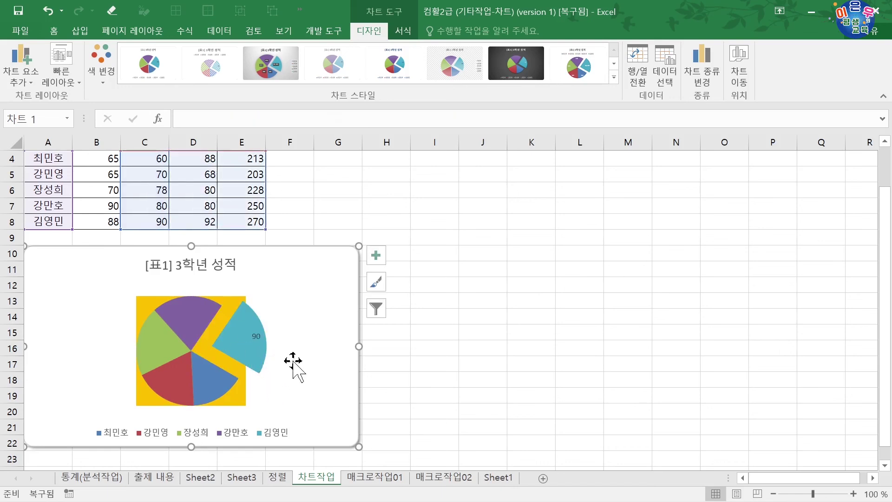